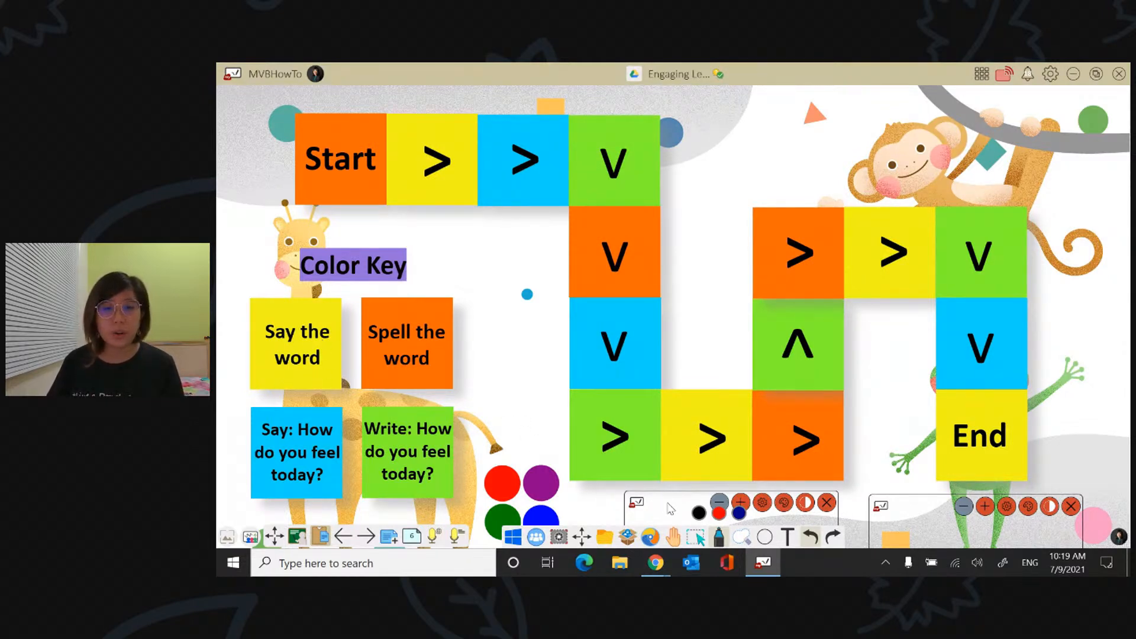
Move the emoji dice over the upper middle of the board game and roll it
left_click_drag(669, 500, 639, 100)
left_click(674, 191)
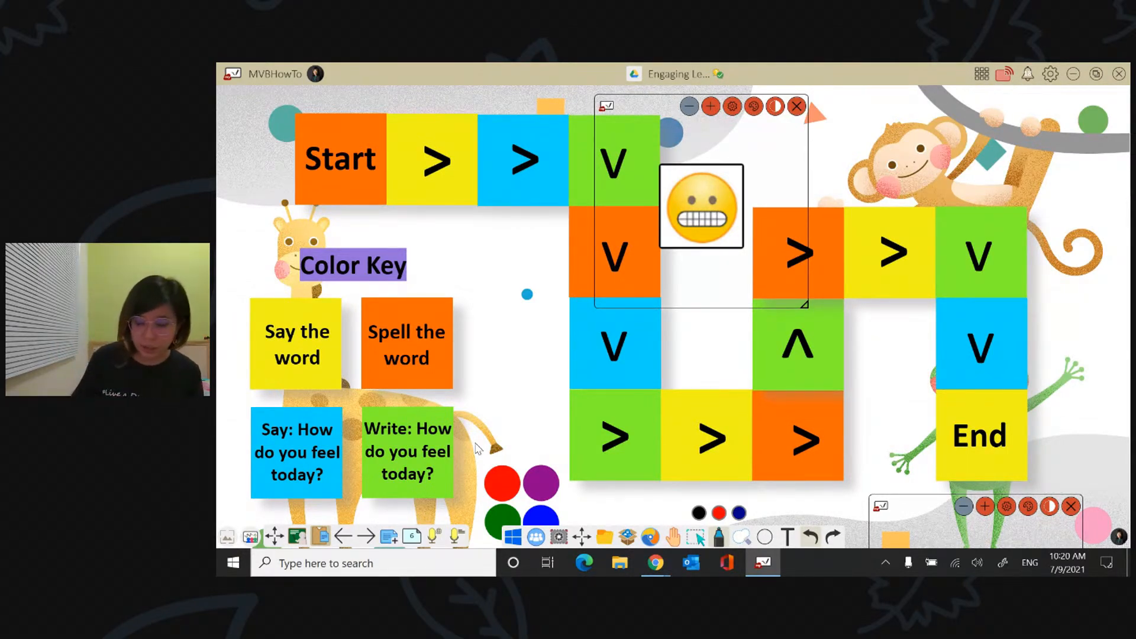
Circle the "Spell the word" square, draw a # above it, and roll the emoji dice again
mouse_move(437, 299)
left_mouse_down()
mouse_move(423, 280)
mouse_move(354, 361)
mouse_move(471, 331)
mouse_move(409, 283)
left_mouse_up()
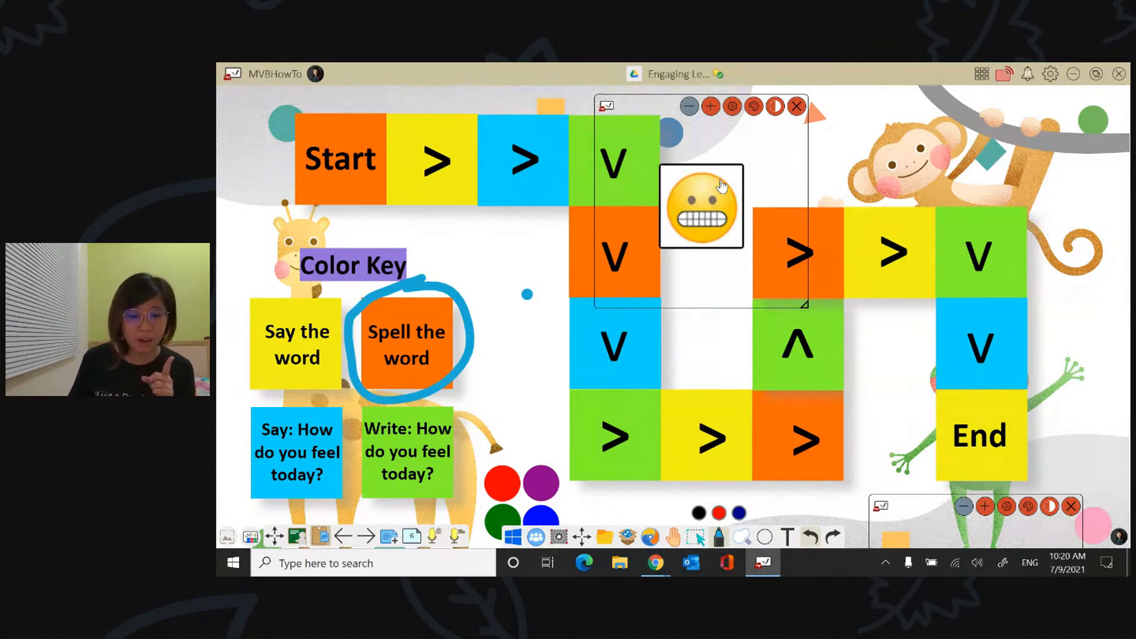
mouse_move(449, 221)
left_mouse_down()
mouse_move(431, 270)
mouse_move(454, 262)
left_mouse_up()
mouse_move(427, 243)
left_mouse_down()
mouse_move(495, 226)
mouse_move(505, 235)
left_mouse_up()
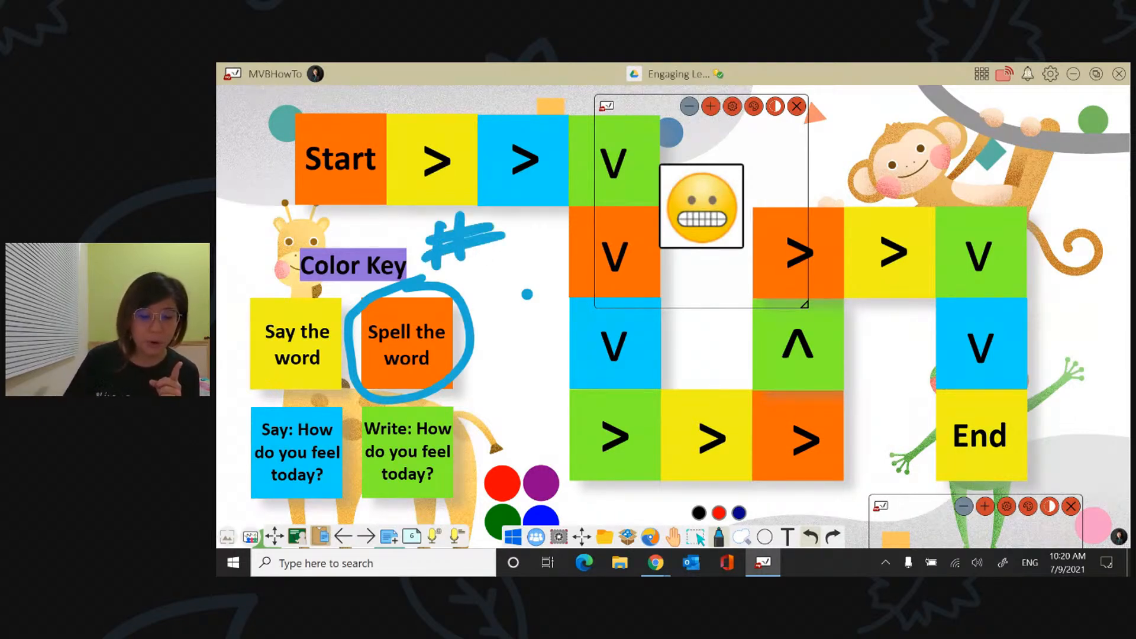
left_click(676, 212)
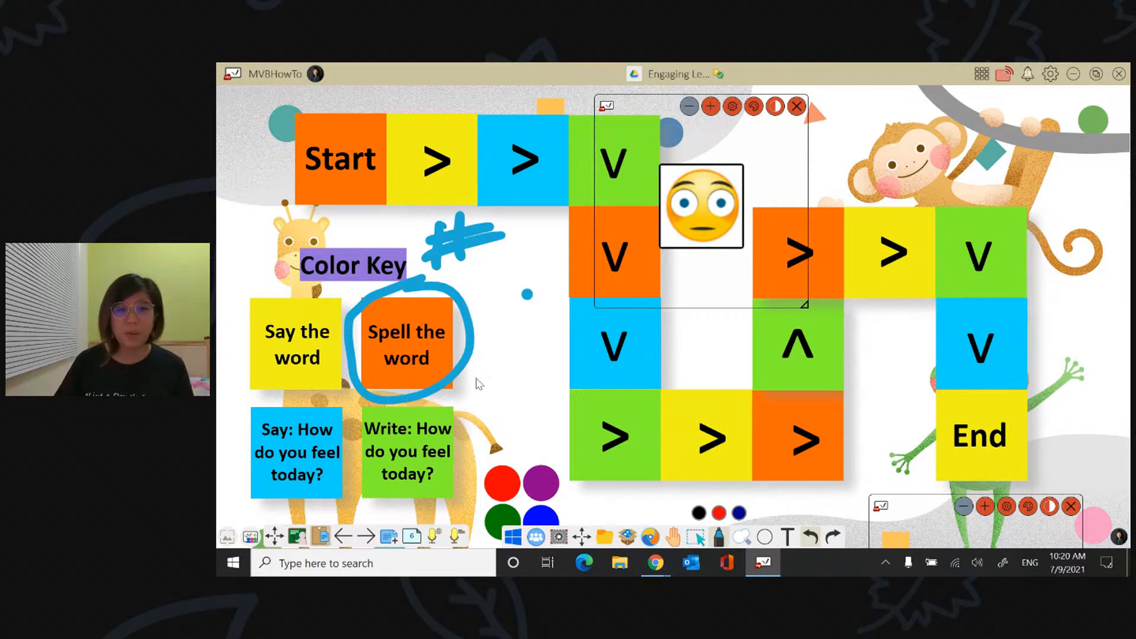
Capture the chat replies with the Snipping Tool and close the snip without saving it
left_click(451, 568)
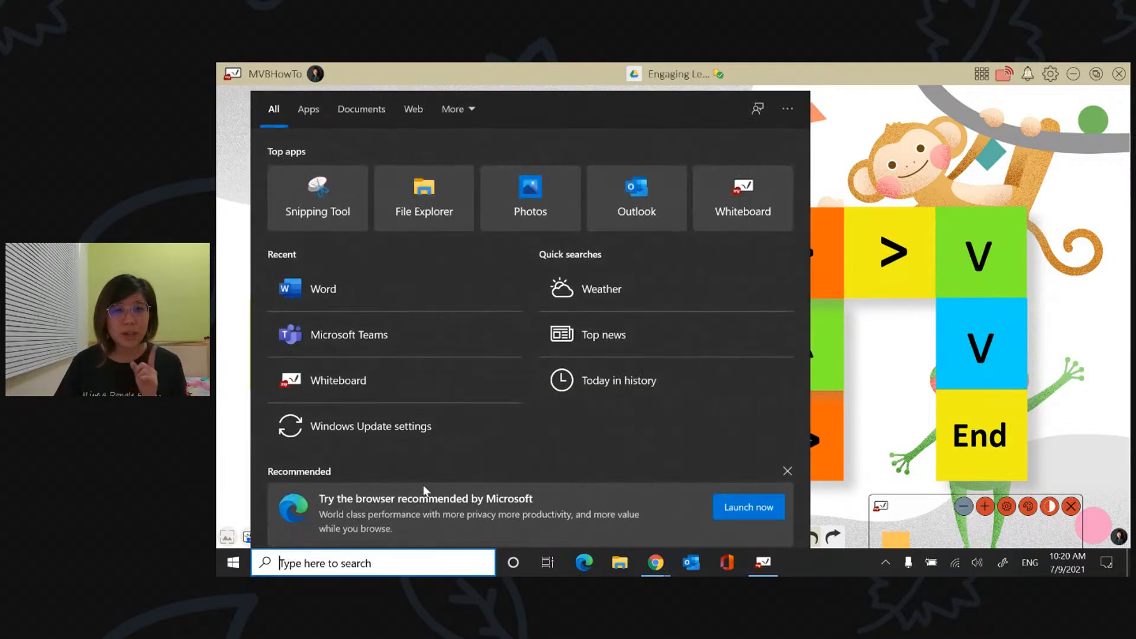
left_click(349, 224)
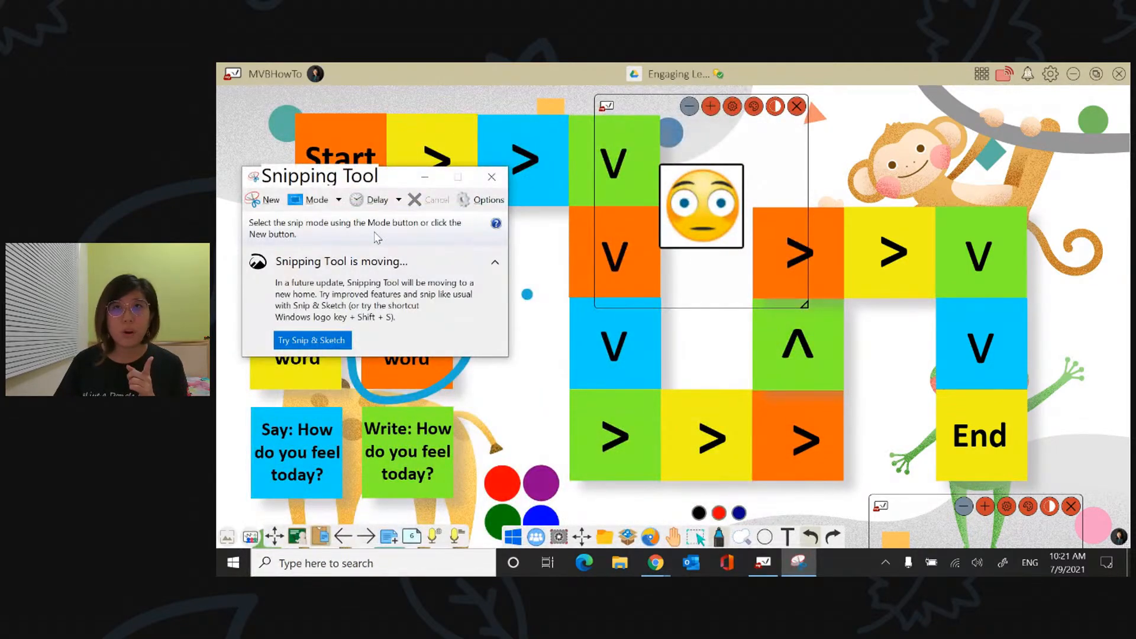
left_click(263, 200)
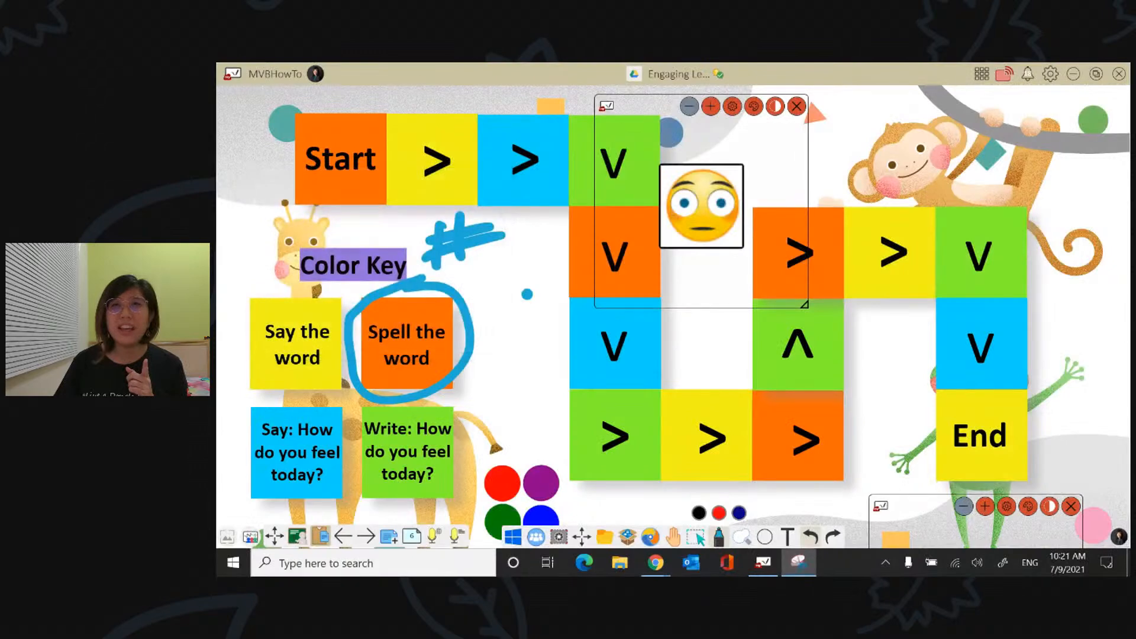
left_click_drag(756, 71, 970, 228)
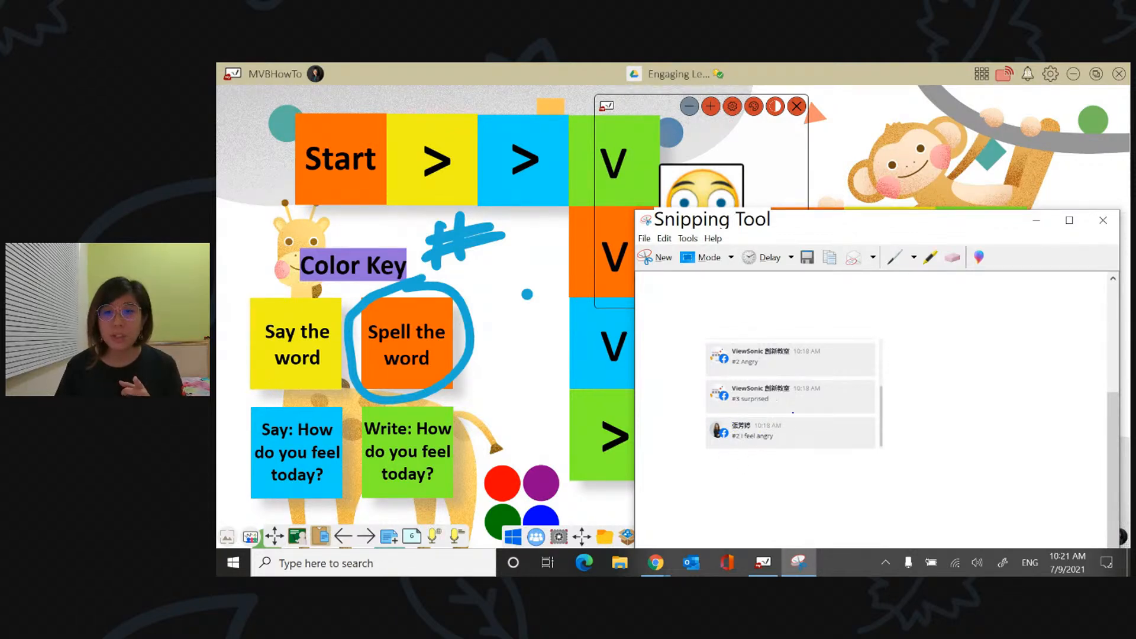
left_click(1103, 221)
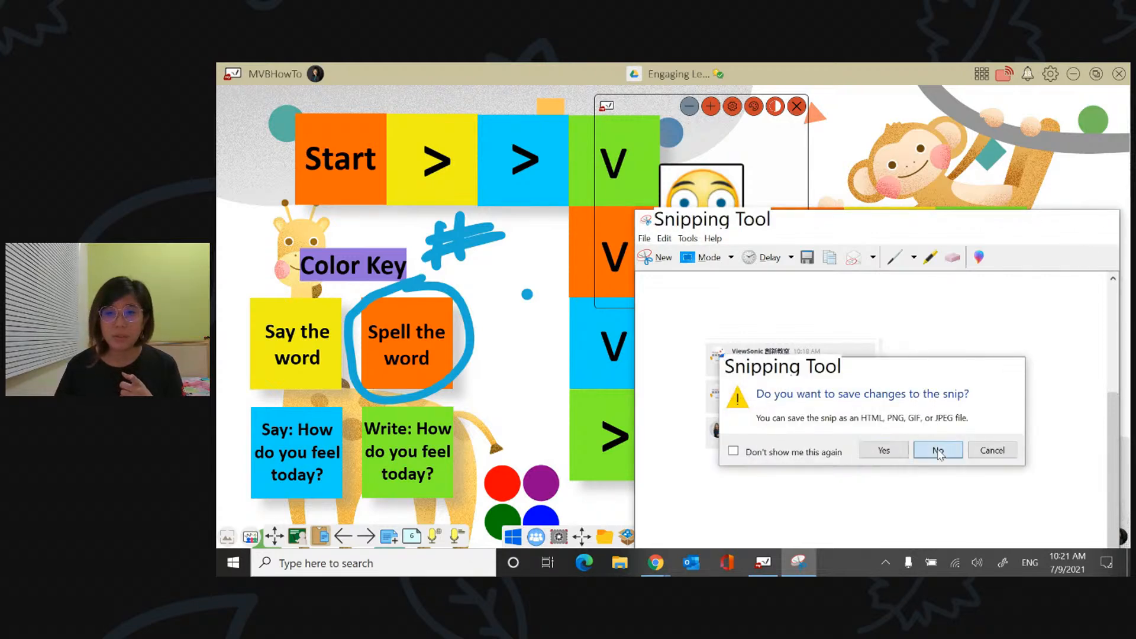
left_click(938, 450)
Go to page 2 and strike a diagonal tally mark through Team 2's four tallies under N-Z
left_click(412, 535)
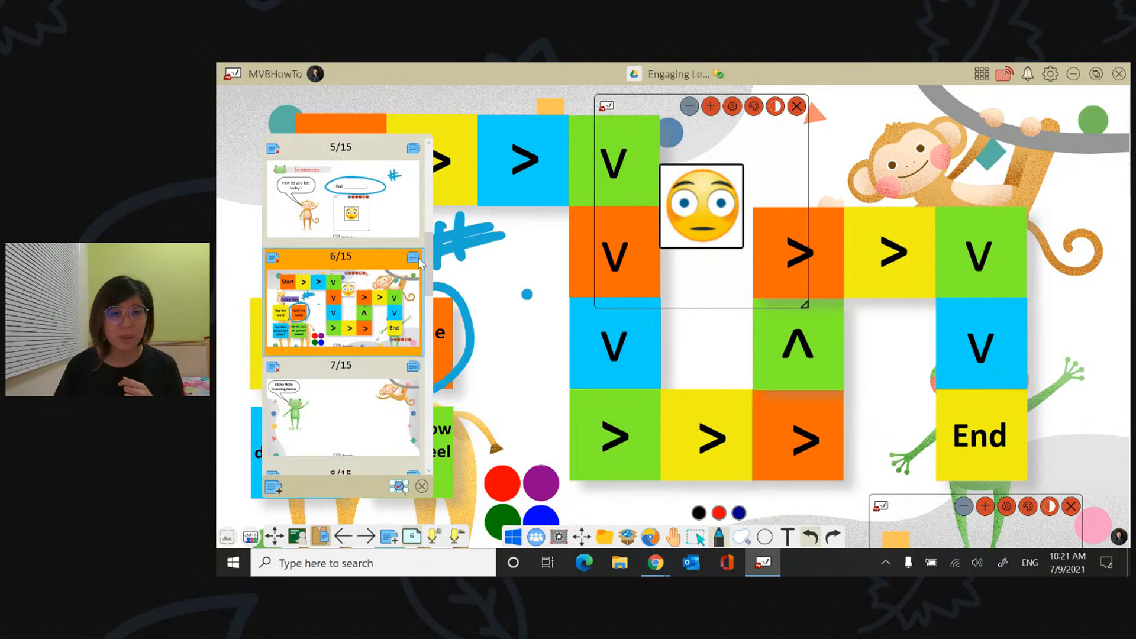
scroll(430, 253, "up", 5)
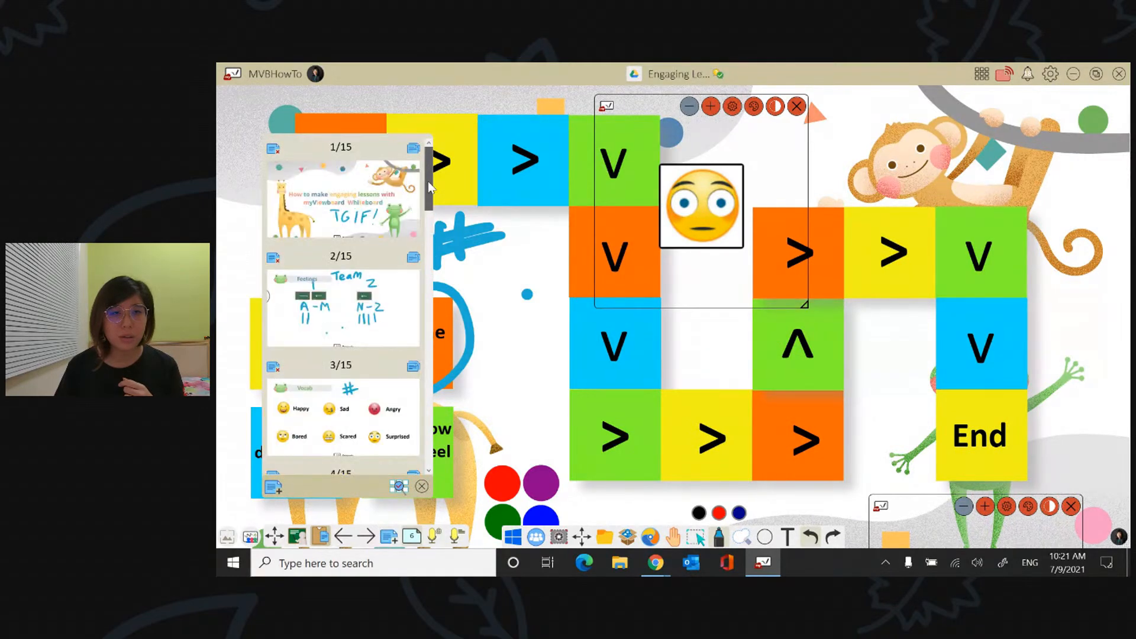
left_click(398, 296)
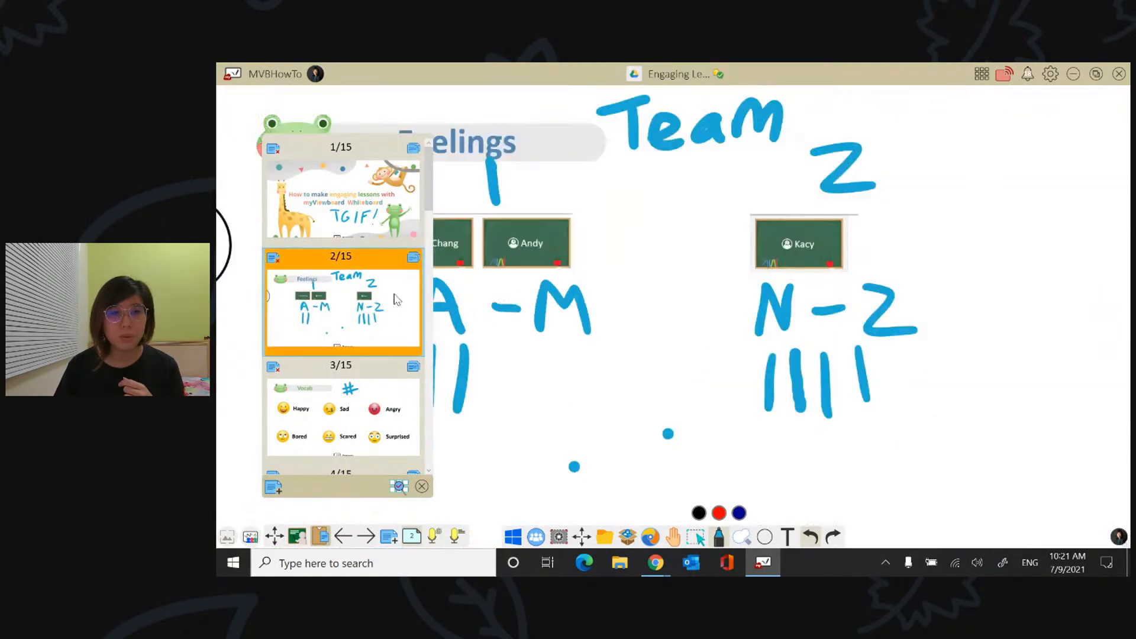
left_click(554, 464)
left_click(552, 461)
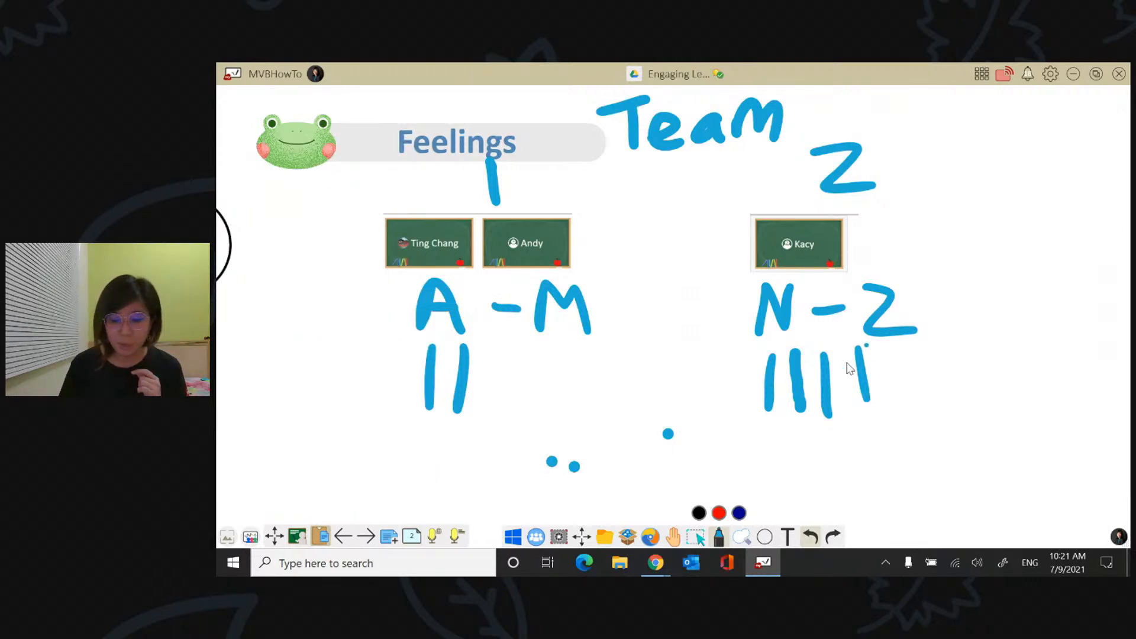
left_click_drag(867, 345, 765, 409)
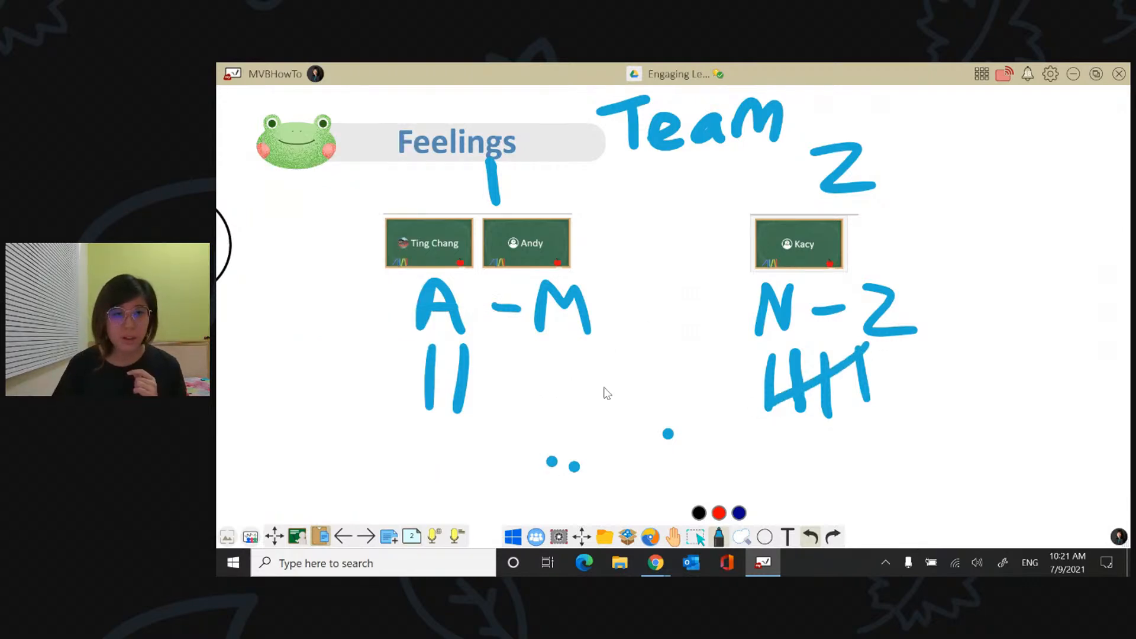
Return to the board game on page 6 and close the page list
left_click(412, 537)
left_click(424, 229)
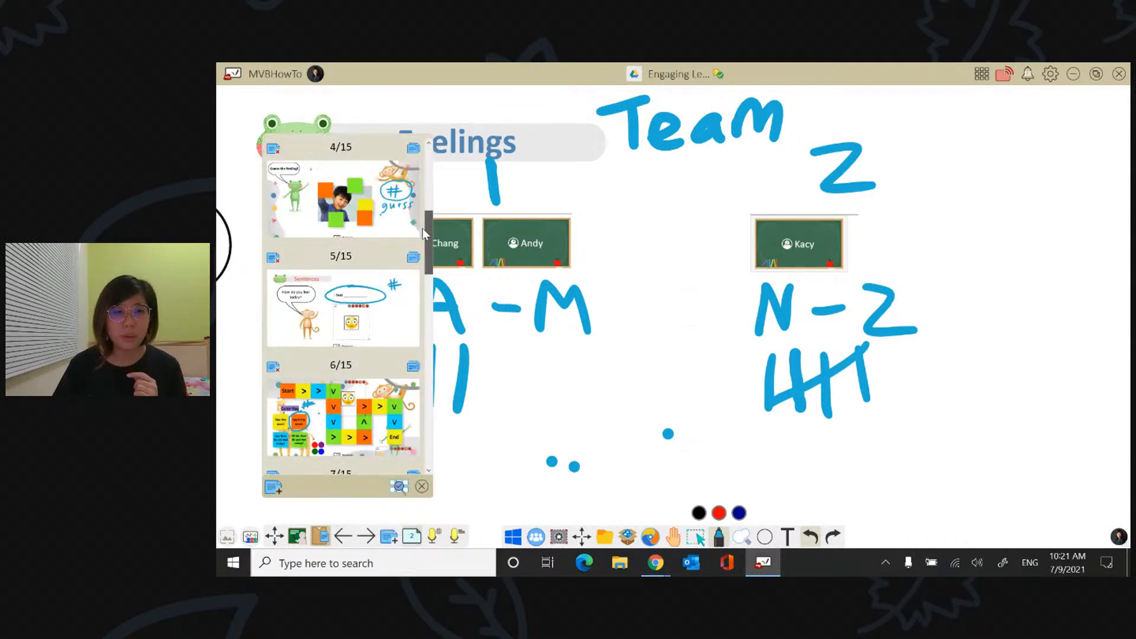
left_click(374, 403)
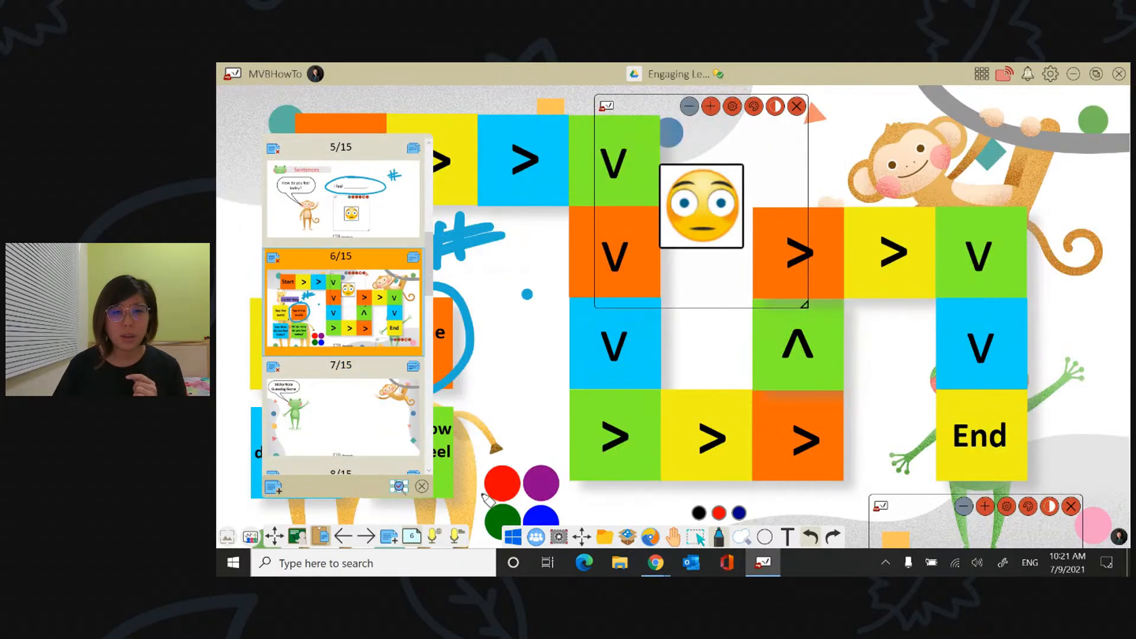
left_click(457, 511)
left_click(456, 510)
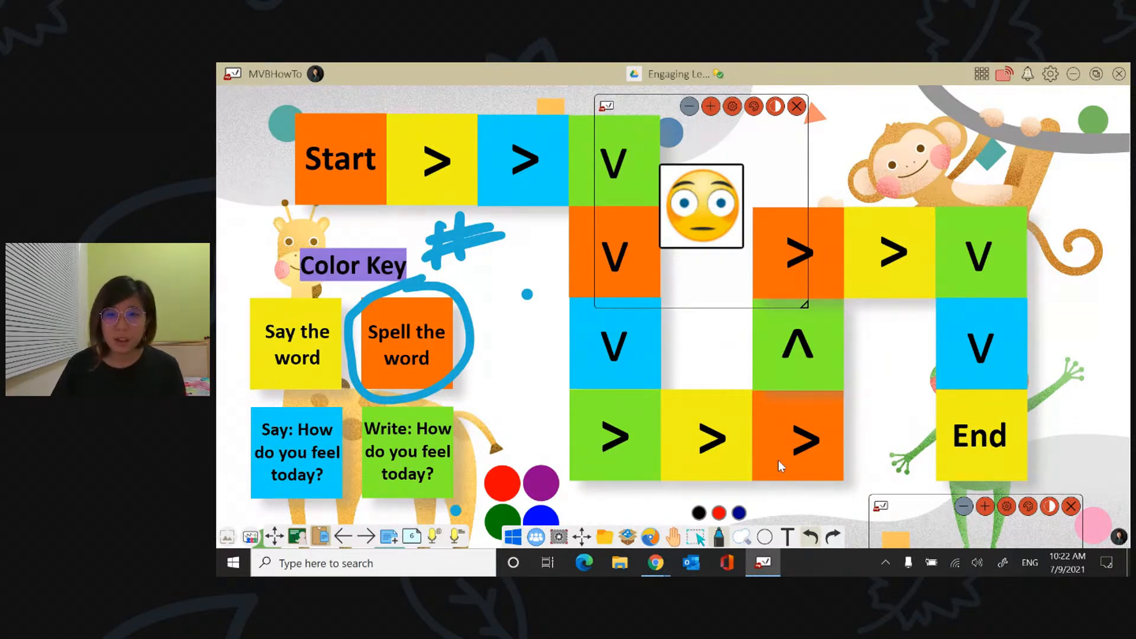
Preview the students' submitted answers and close the preview
left_click(629, 537)
left_click(707, 237)
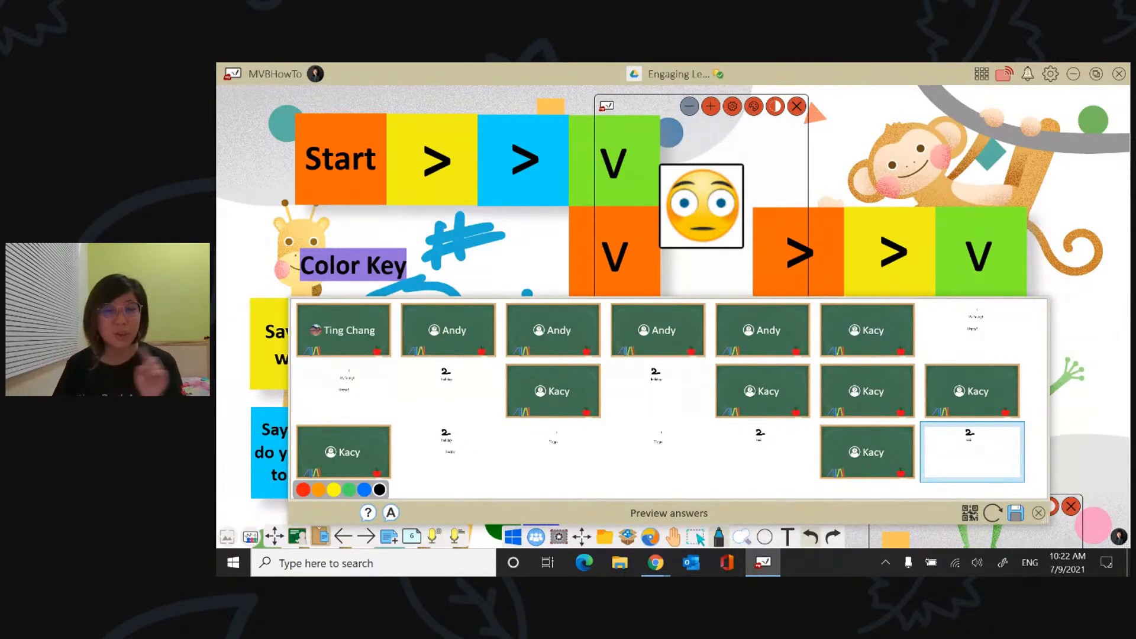
left_click(1039, 514)
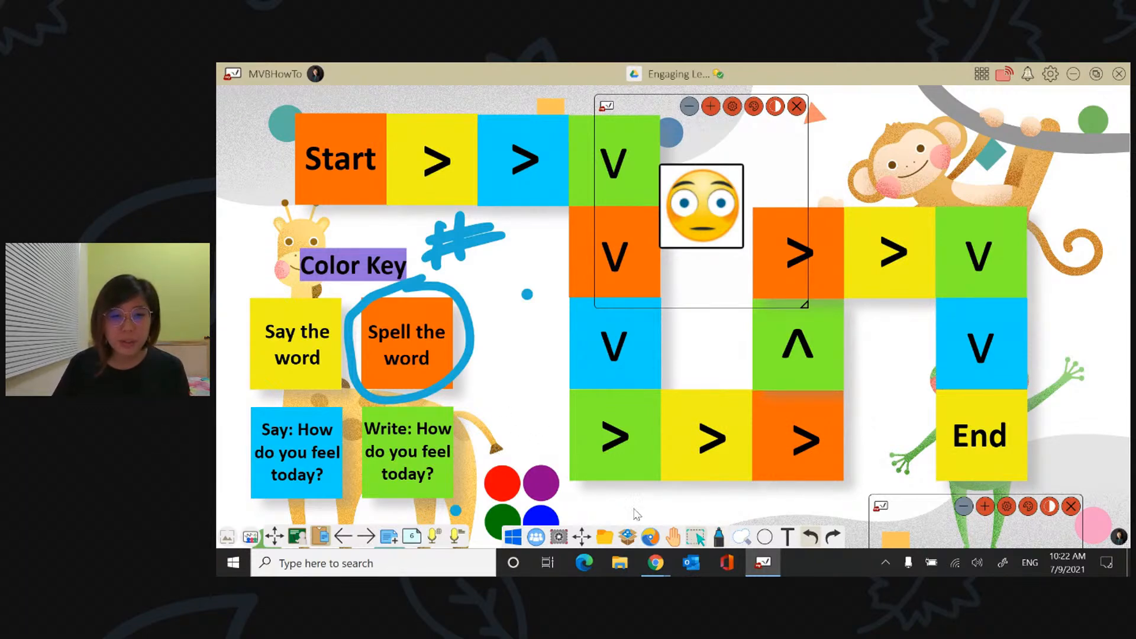
Place the red and purple circles beside the Start square as the two team markers
left_click(497, 493)
left_click_drag(497, 493, 335, 225)
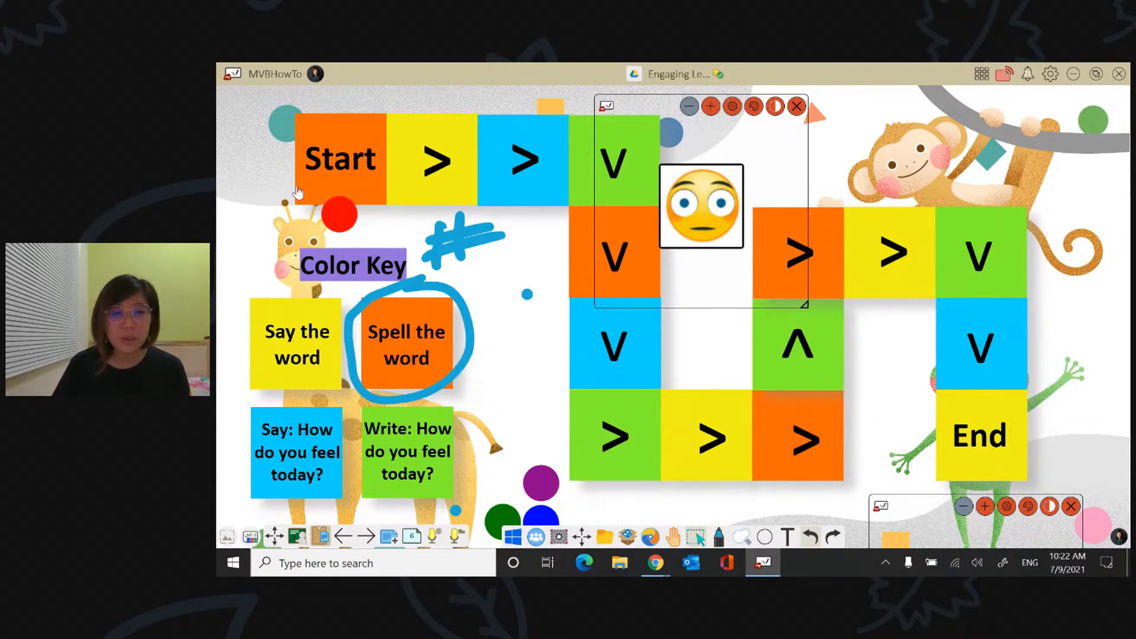
left_click_drag(298, 192, 277, 132)
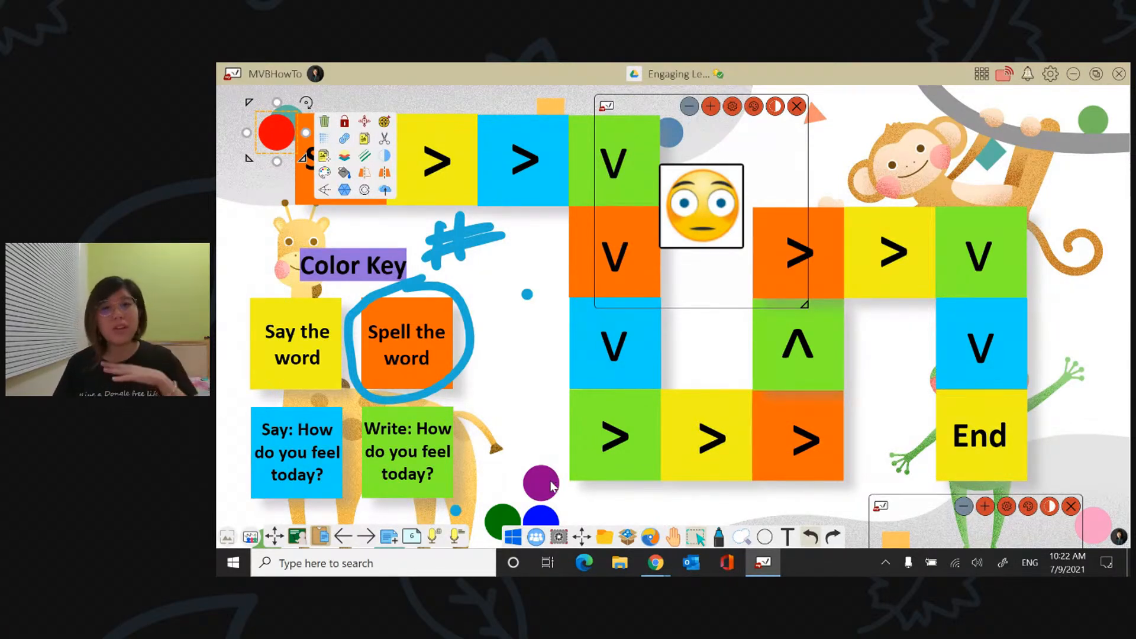
left_click_drag(551, 487, 284, 177)
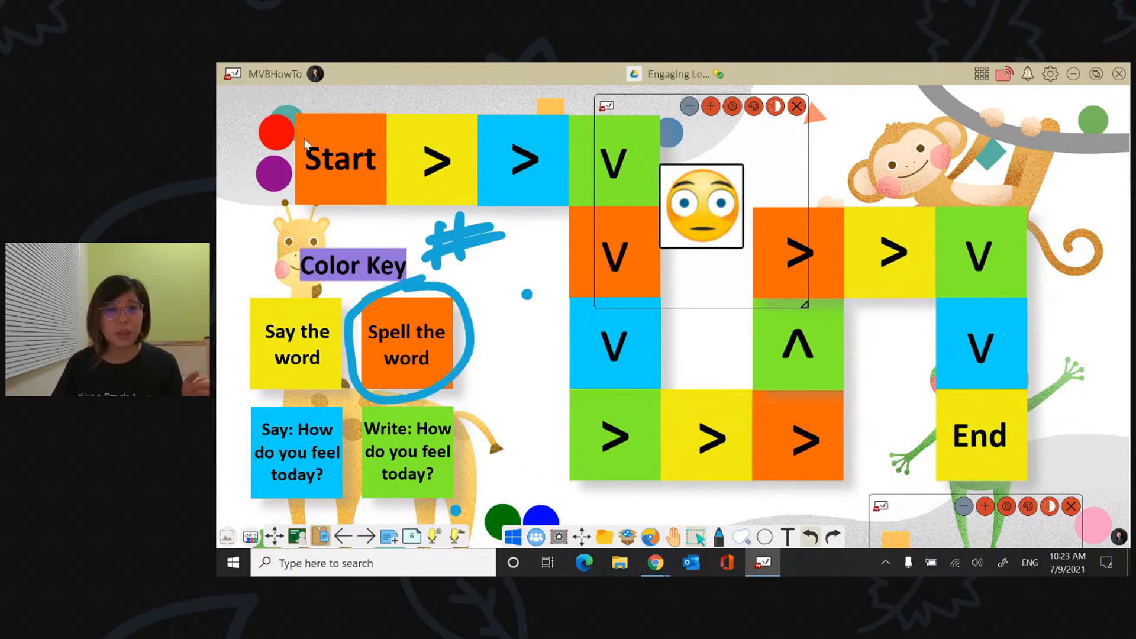
left_click_drag(273, 137, 560, 222)
left_click_drag(277, 131, 266, 132)
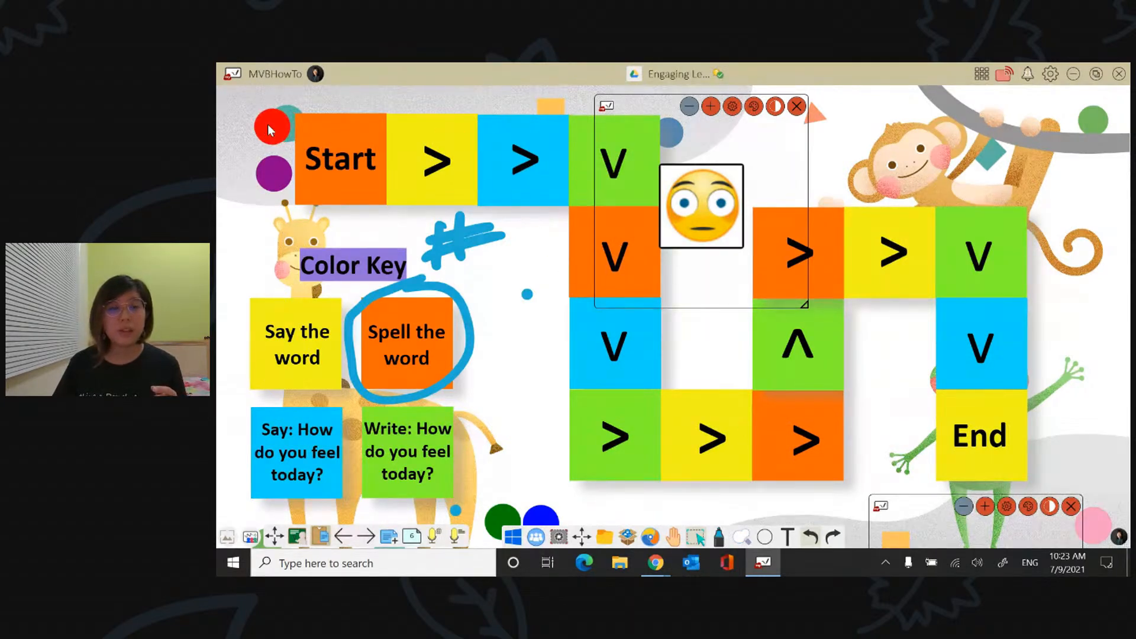
Move the second dice onto the board beside the monkey and roll it
left_click_drag(910, 511, 903, 150)
left_click(975, 207)
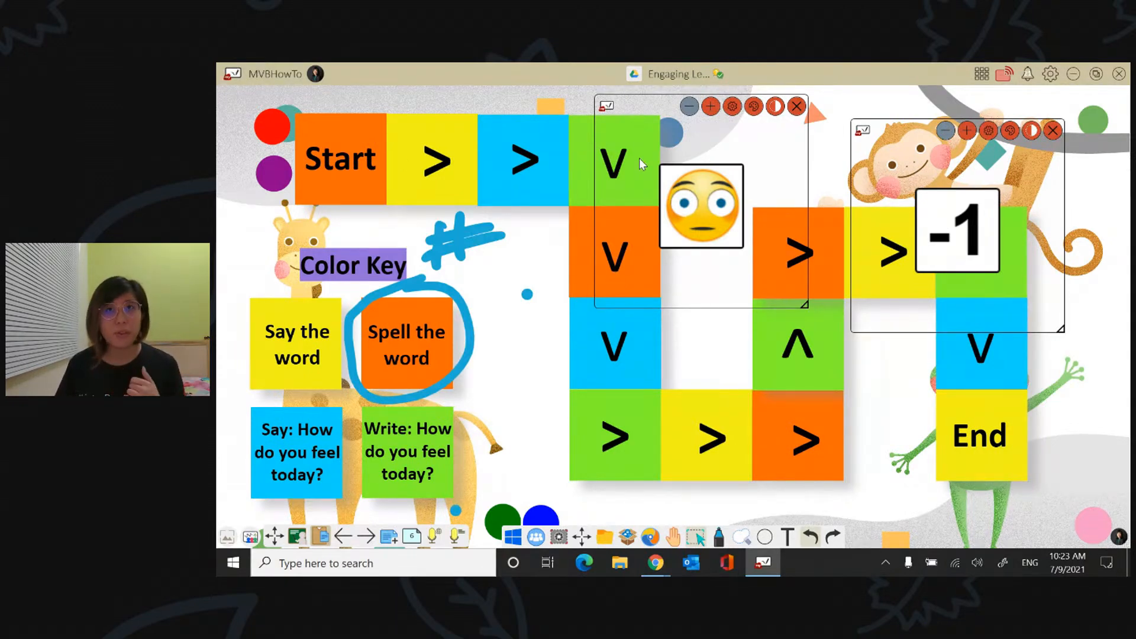
Show all the faces of the second dice, close that view, and roll the dice again
left_click(991, 132)
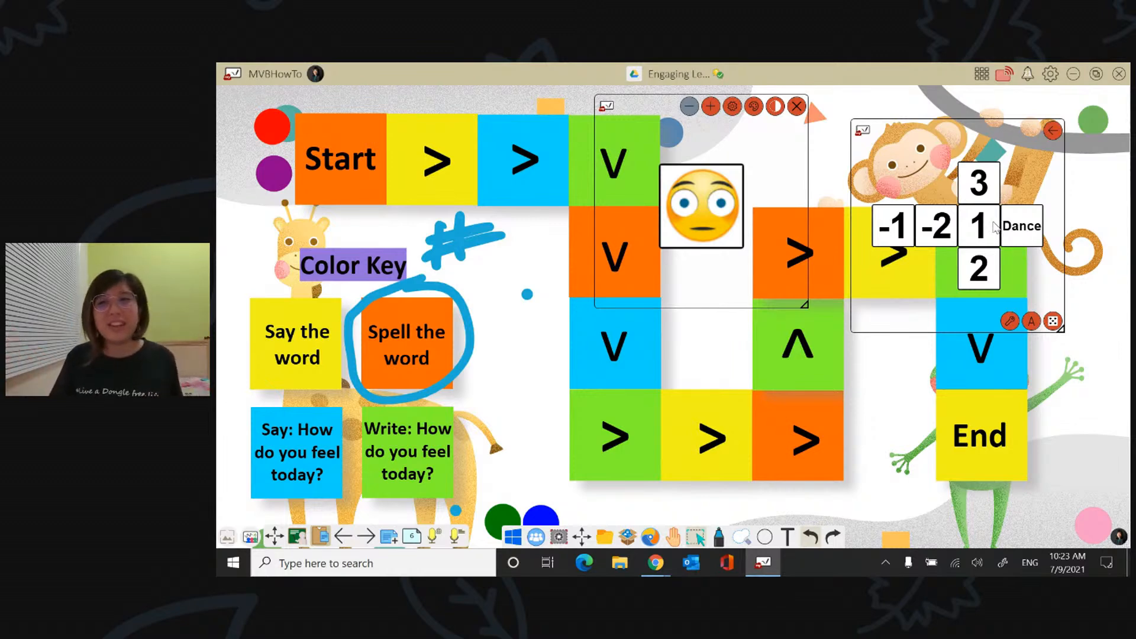
left_click(1053, 131)
left_click(917, 207)
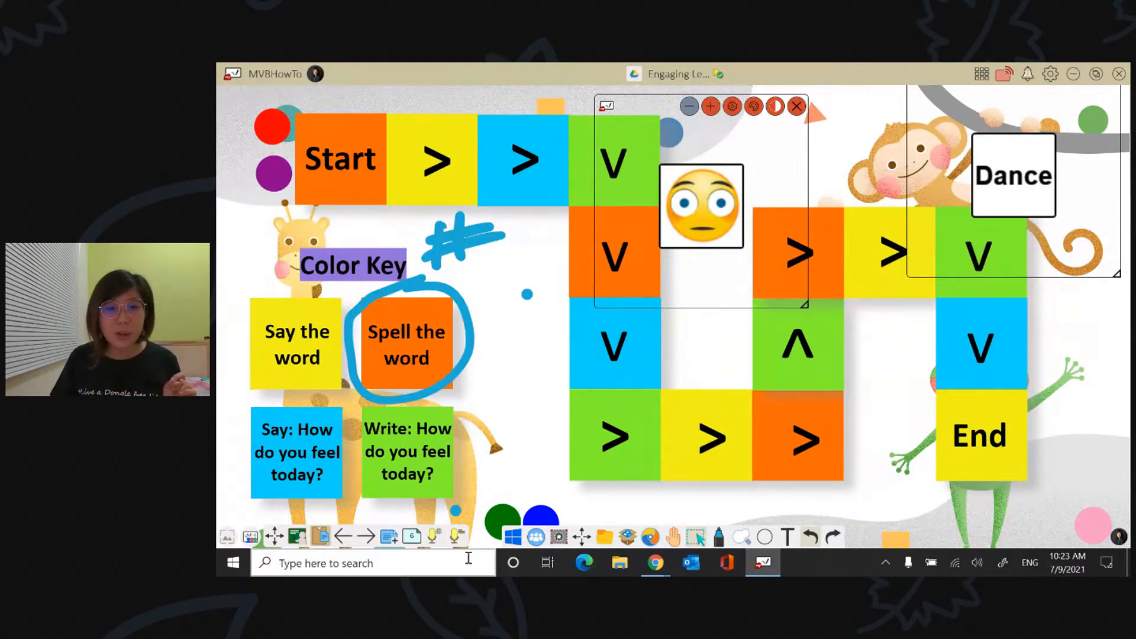
Go to the Feelings team page on page 2 and close the page list
left_click(415, 536)
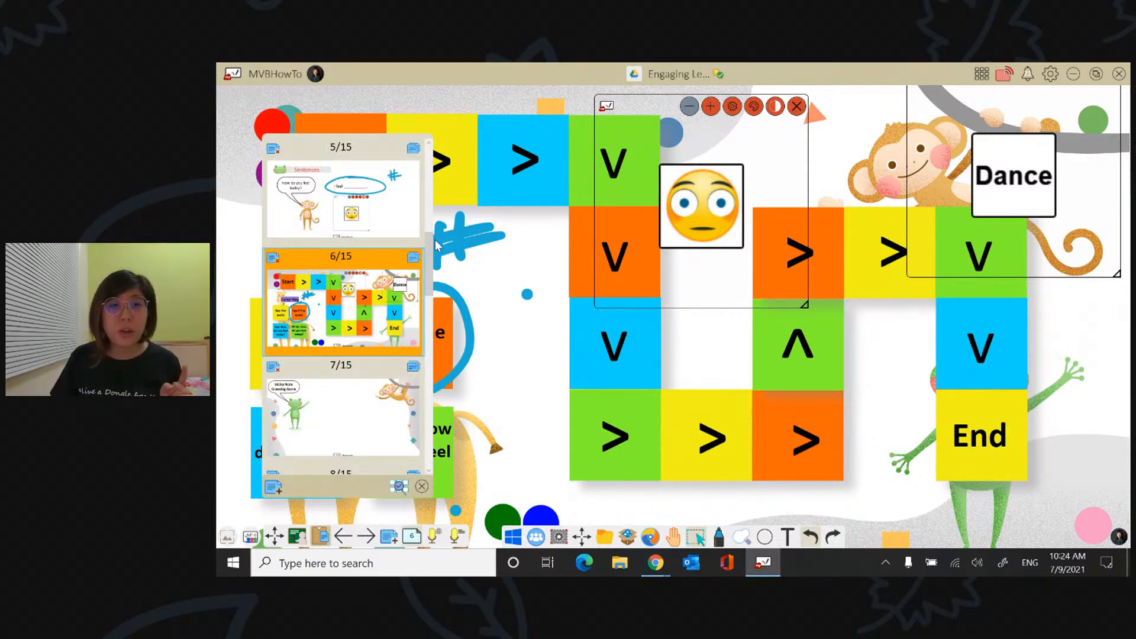
left_click_drag(431, 259, 427, 169)
left_click(397, 302)
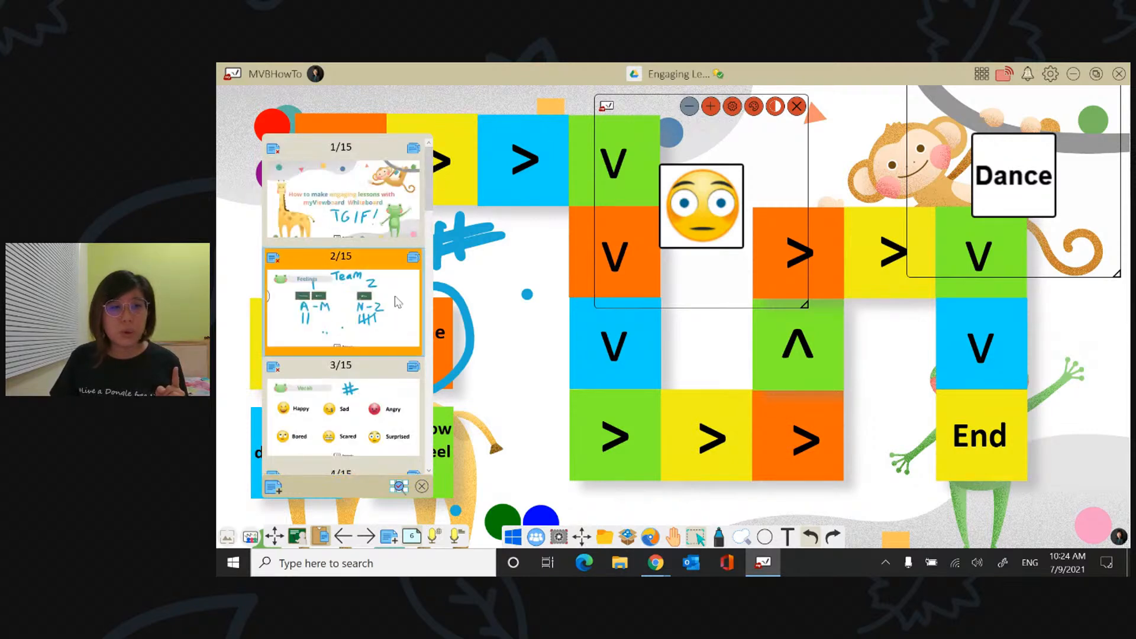
left_click(527, 484)
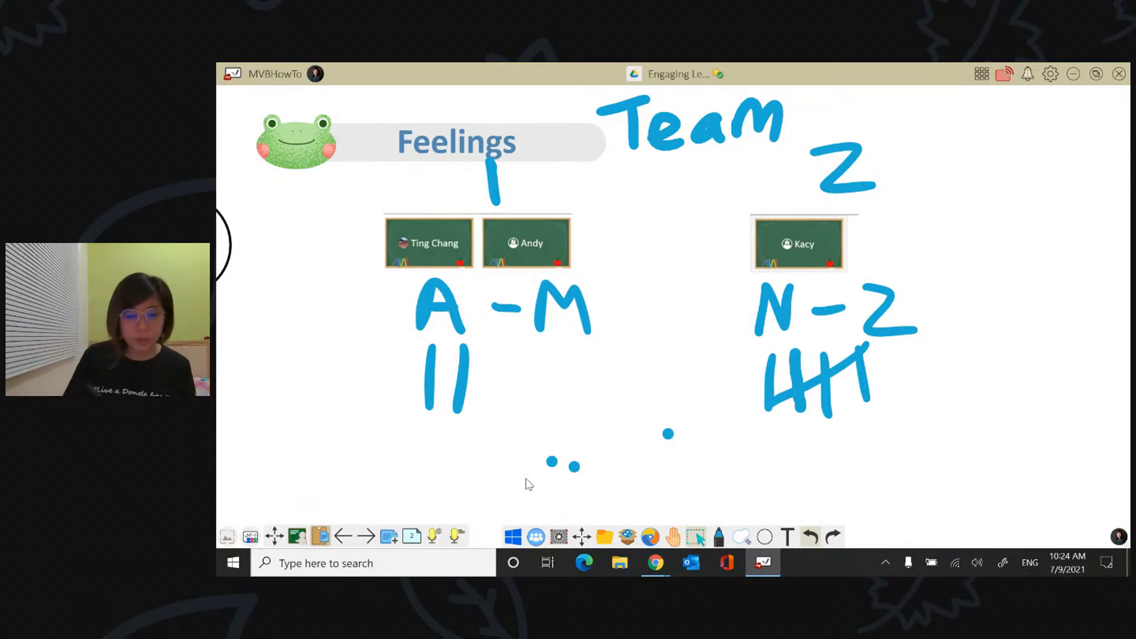
With the pen, number Team 1's two name cards 1 and 2, and Team 2's name card 1
left_click(718, 537)
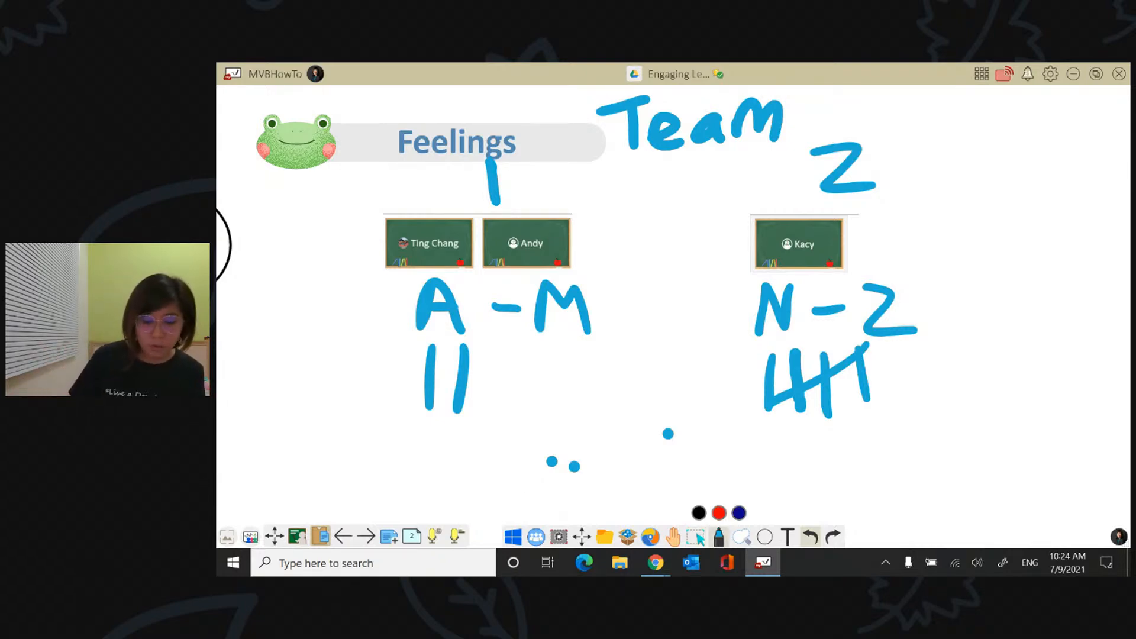
left_click_drag(370, 218, 374, 238)
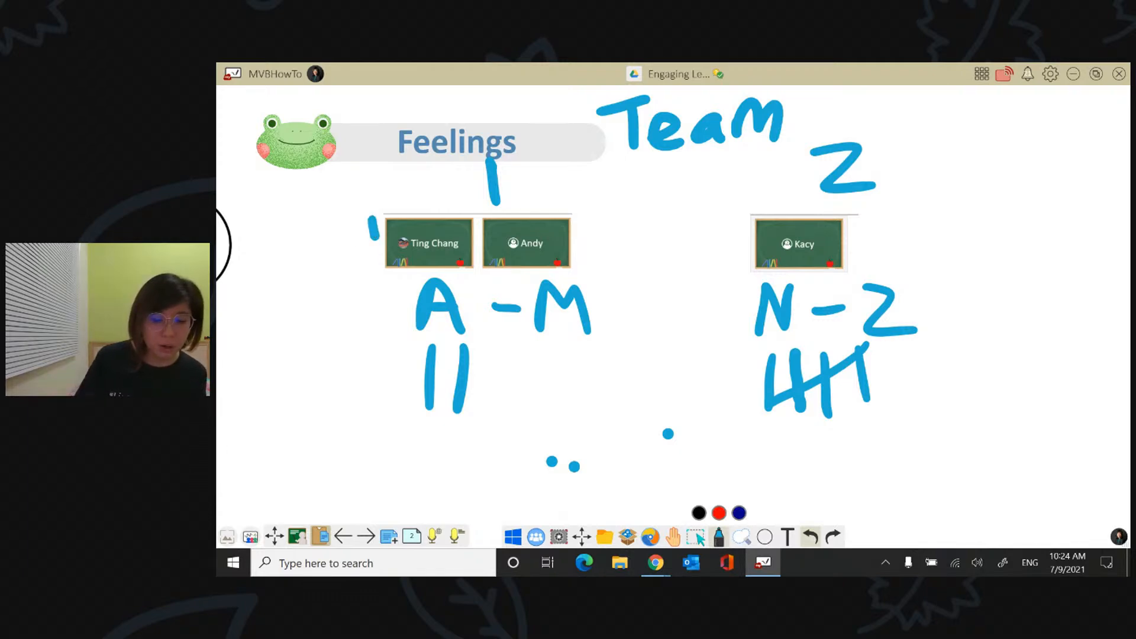
left_click_drag(578, 217, 599, 234)
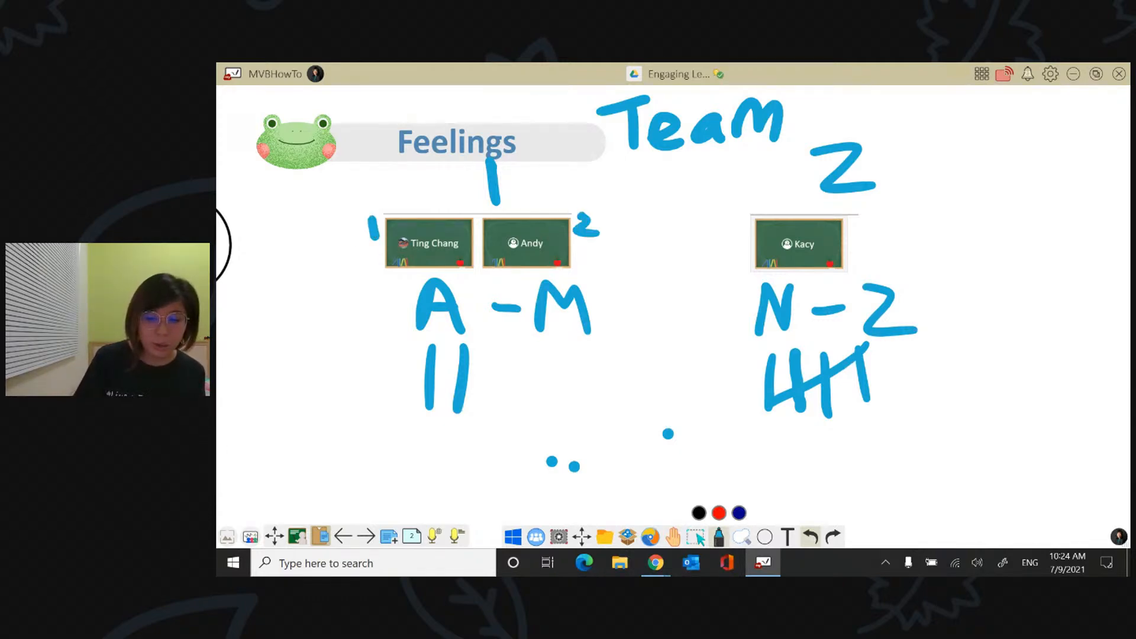
left_click_drag(744, 215, 740, 245)
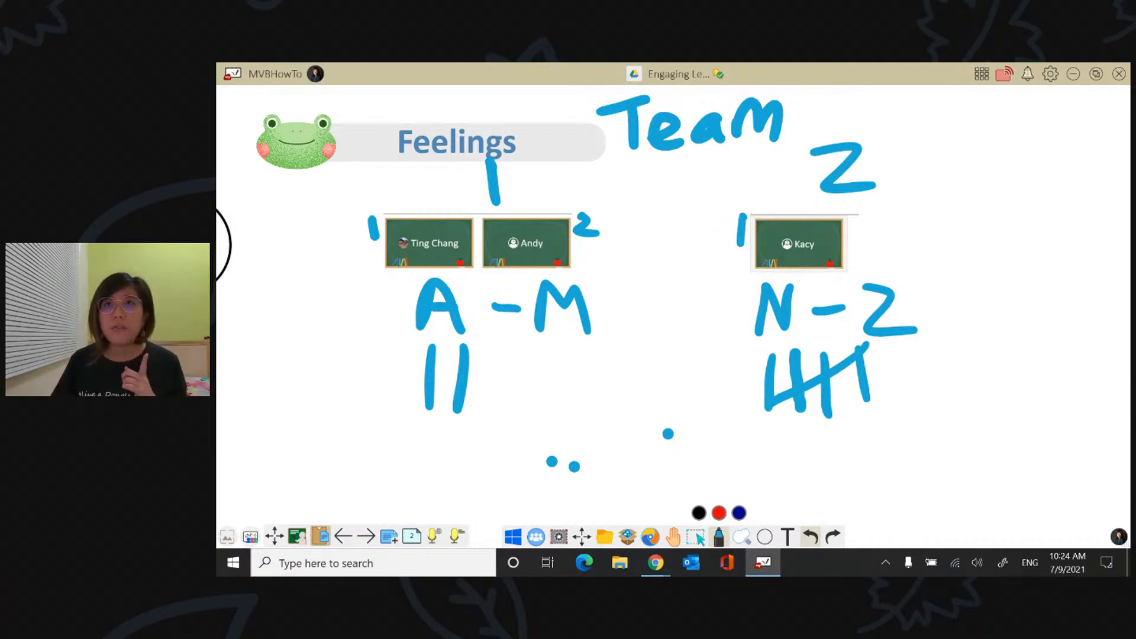
Capture the viewers' chat replies with Snipping Tool and move the snip window aside so Team 1's area stays uncovered
key("alt+Tab")
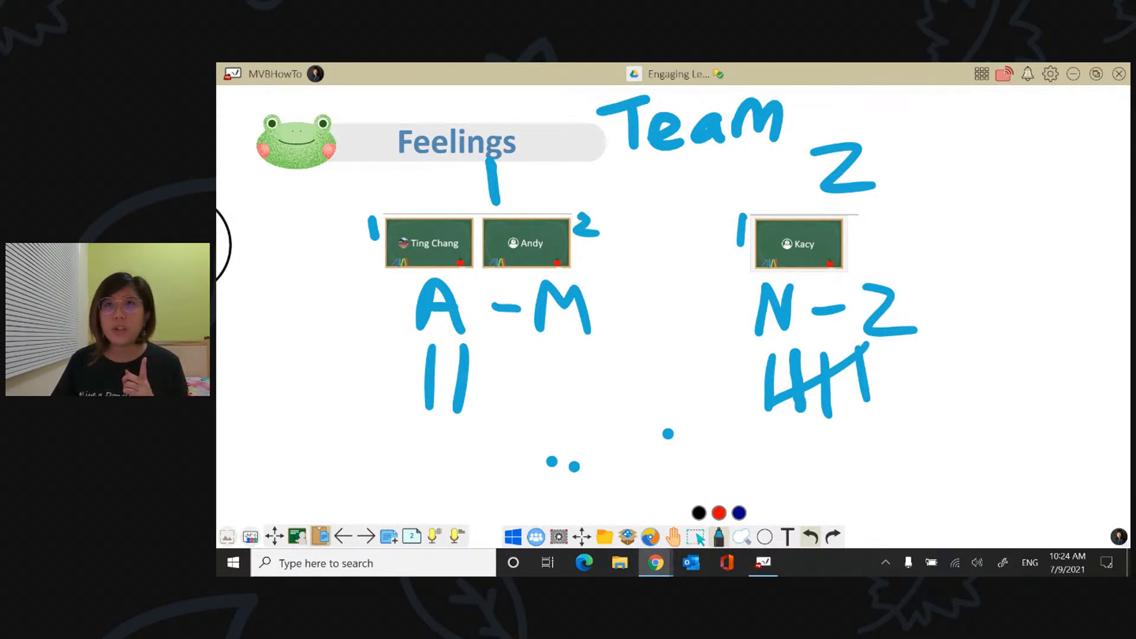
left_click(325, 563)
left_click(325, 177)
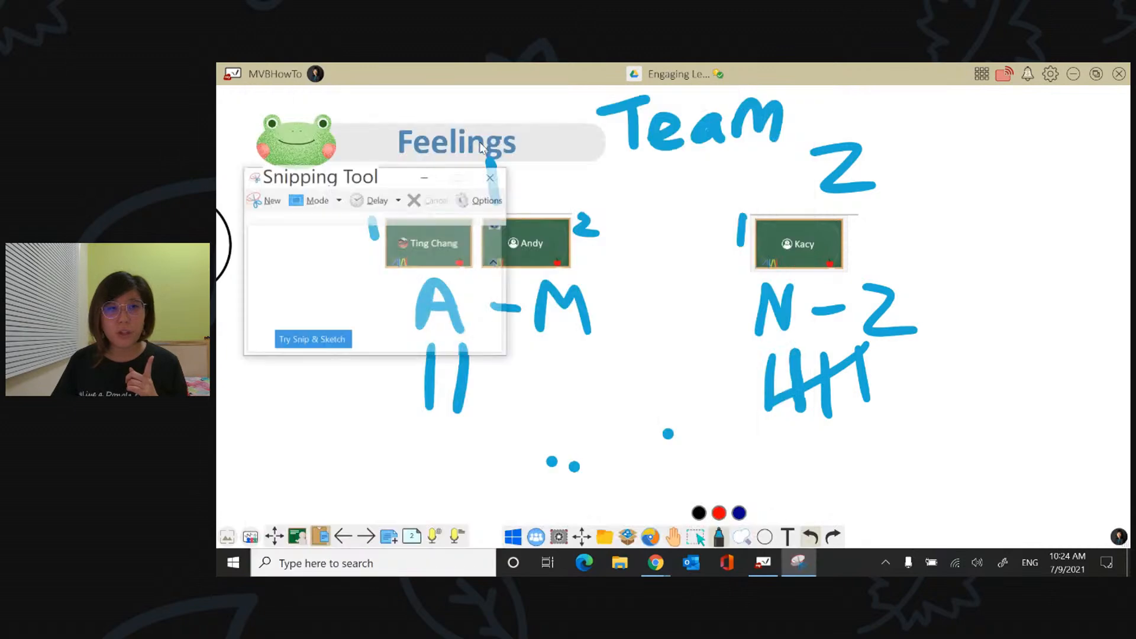
left_click(263, 200)
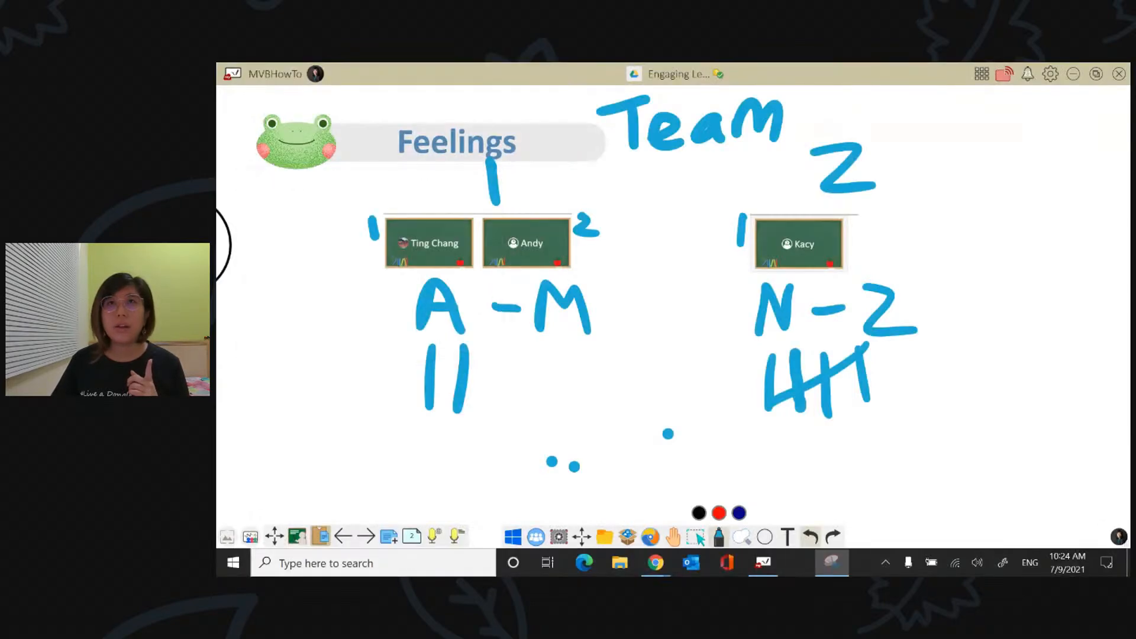
left_click_drag(714, 62, 967, 136)
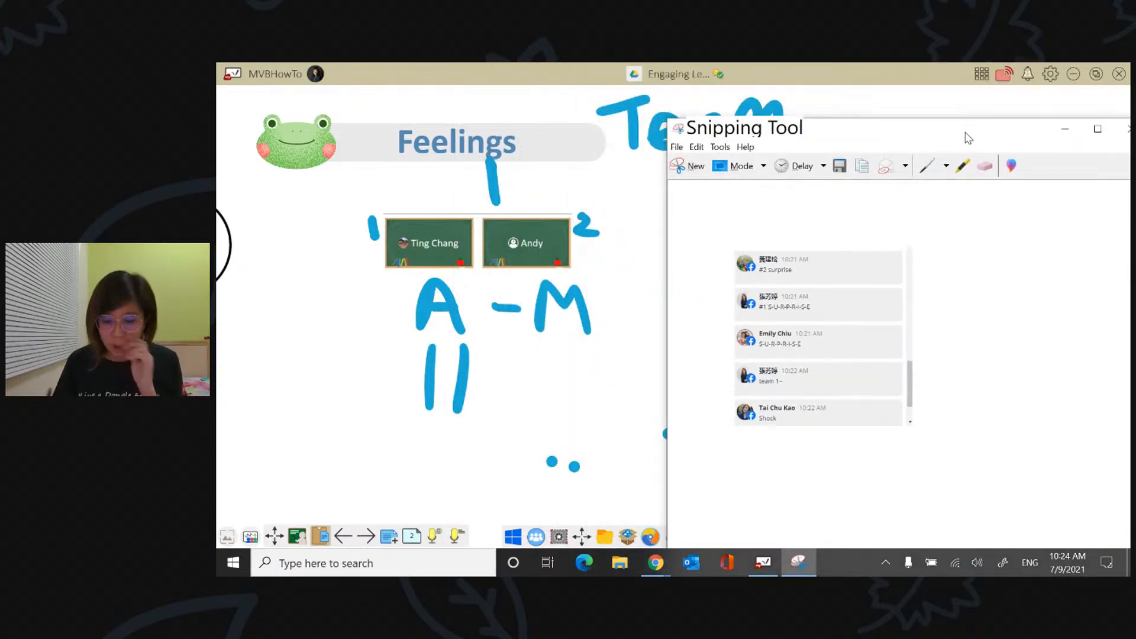
On the snip, write circled headings 1 and 2, underline the "#2" and "#1" surprise replies, and tally one point under each heading
left_click_drag(984, 237, 981, 270)
mouse_move(1051, 239)
left_mouse_down()
mouse_move(1074, 273)
mouse_move(1047, 236)
left_mouse_up()
mouse_move(975, 224)
left_mouse_down()
mouse_move(967, 232)
mouse_move(982, 223)
left_mouse_up()
left_click_drag(1074, 310, 1071, 349)
left_click_drag(758, 276, 805, 274)
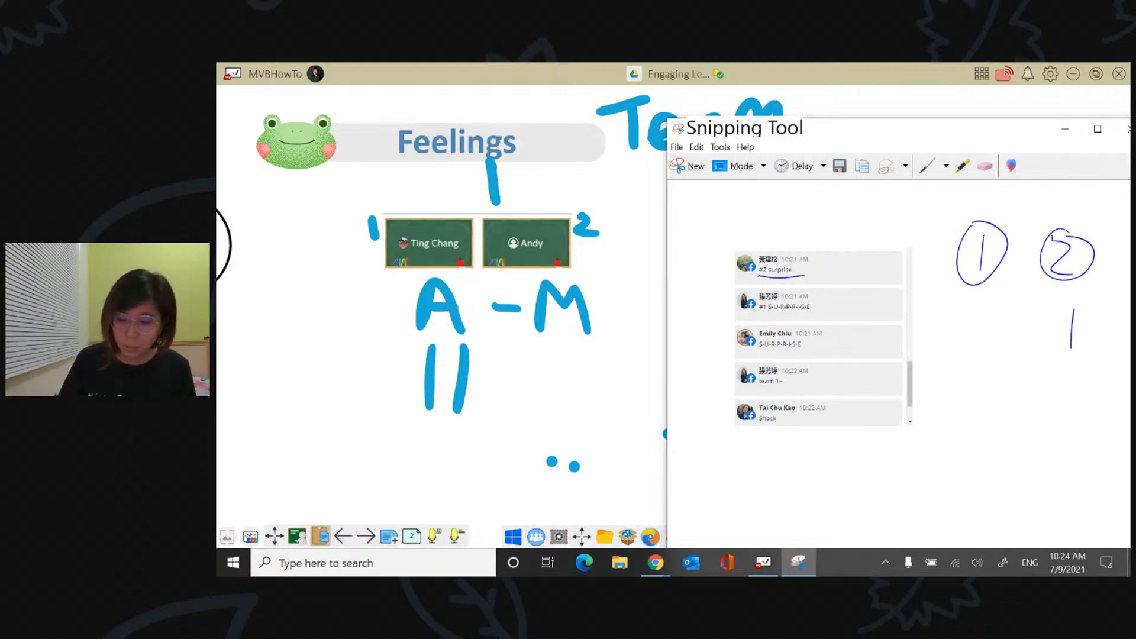
left_click_drag(759, 315, 809, 313)
left_click_drag(971, 300, 966, 341)
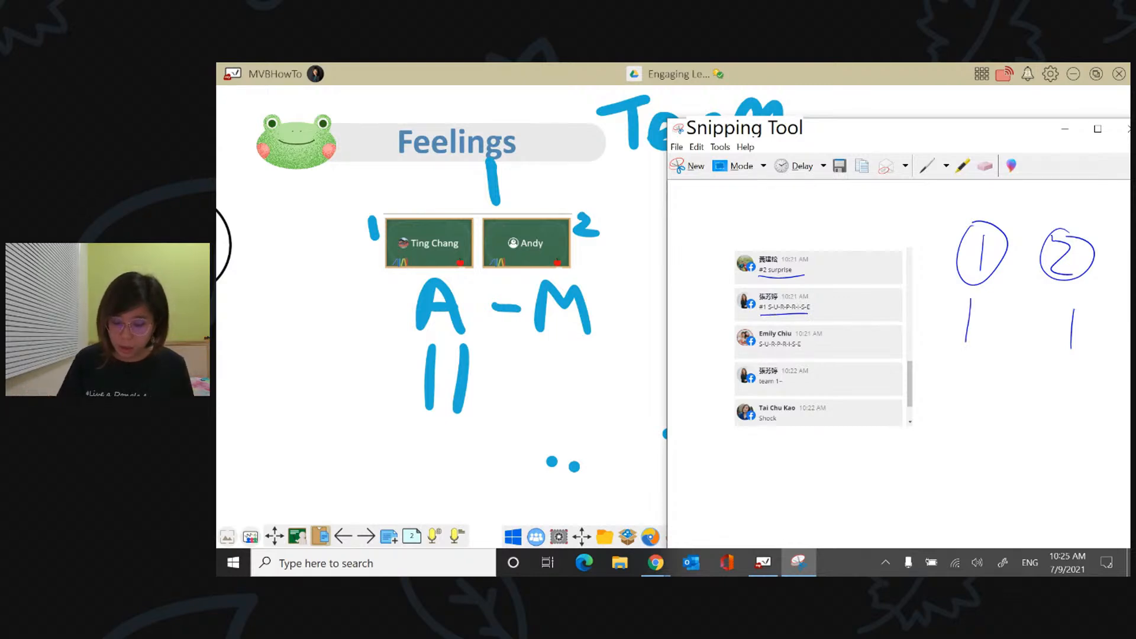
Circle the third and last chat replies, which lack a team number, and write a large # above the comments
mouse_move(793, 325)
left_mouse_down()
mouse_move(799, 352)
mouse_move(774, 323)
left_mouse_up()
mouse_move(792, 408)
left_mouse_down()
mouse_move(763, 443)
mouse_move(819, 416)
left_mouse_up()
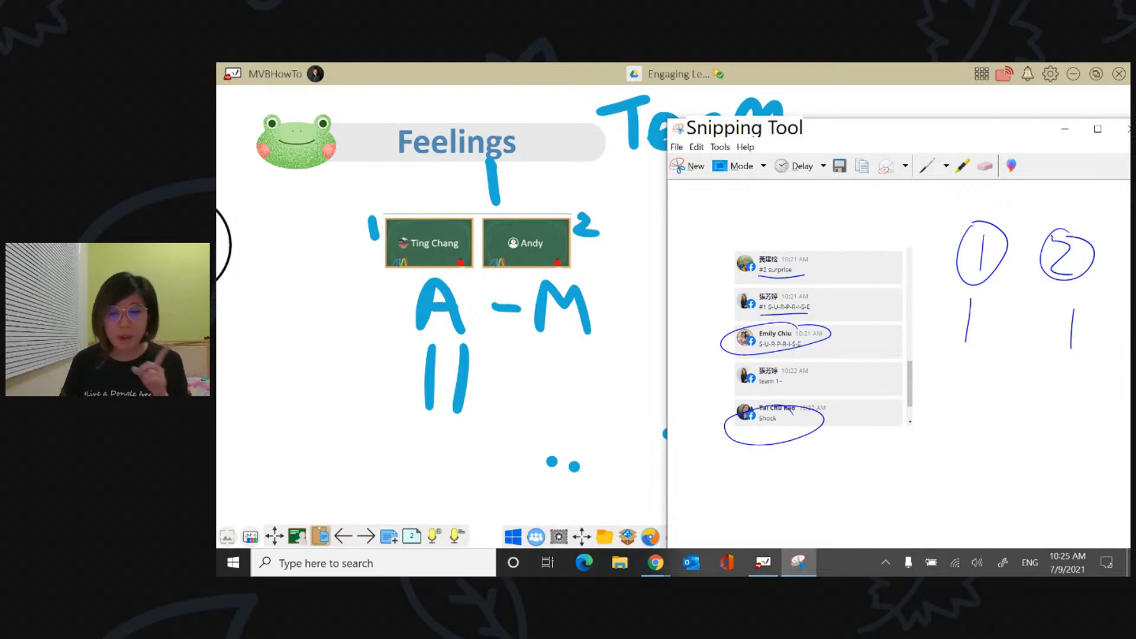
left_click_drag(864, 193, 876, 235)
mouse_move(888, 184)
left_mouse_down()
mouse_move(897, 222)
mouse_move(905, 193)
left_mouse_up()
left_click_drag(871, 214, 906, 203)
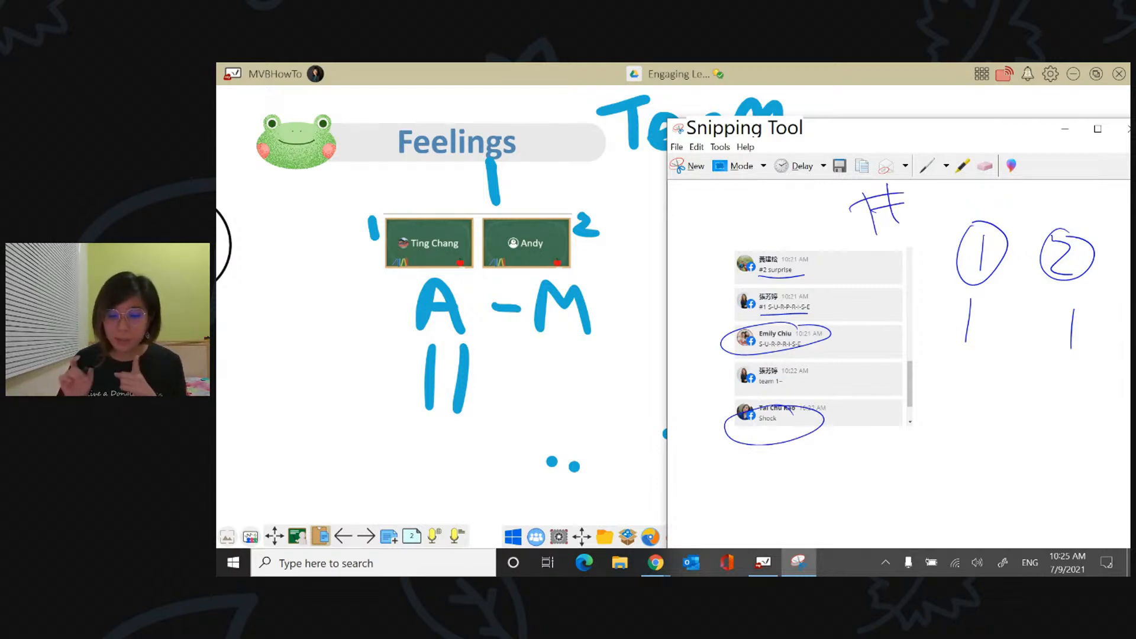
Close the snip without saving and add one tally stroke to each team's score on the Feelings page
left_click(1127, 128)
left_click(971, 409)
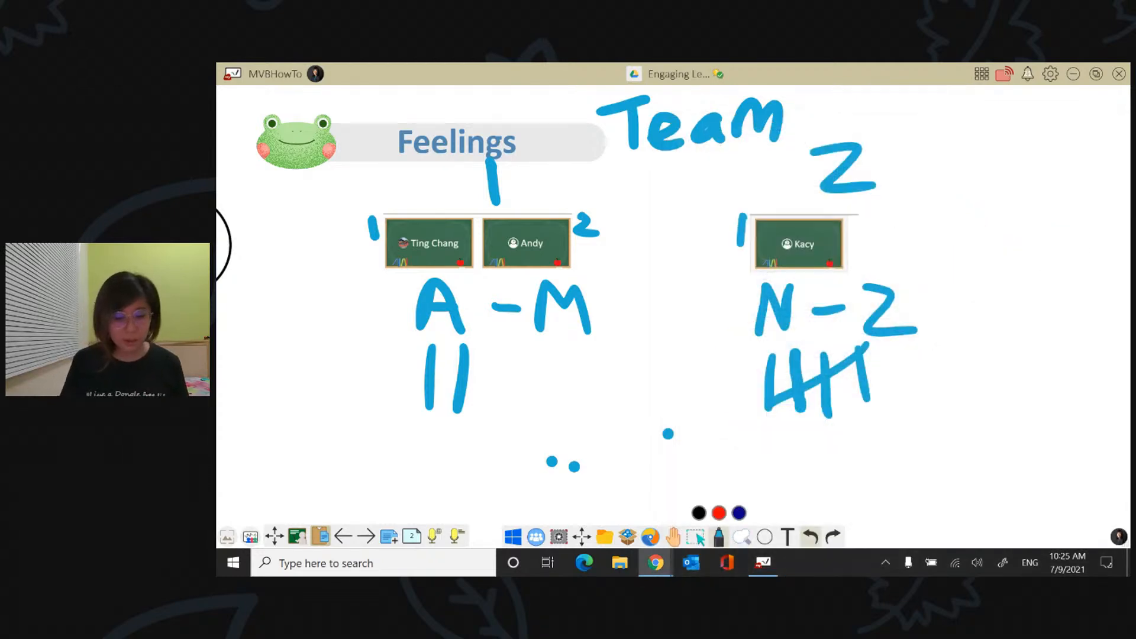
left_click_drag(484, 348, 485, 413)
left_click_drag(910, 353, 925, 413)
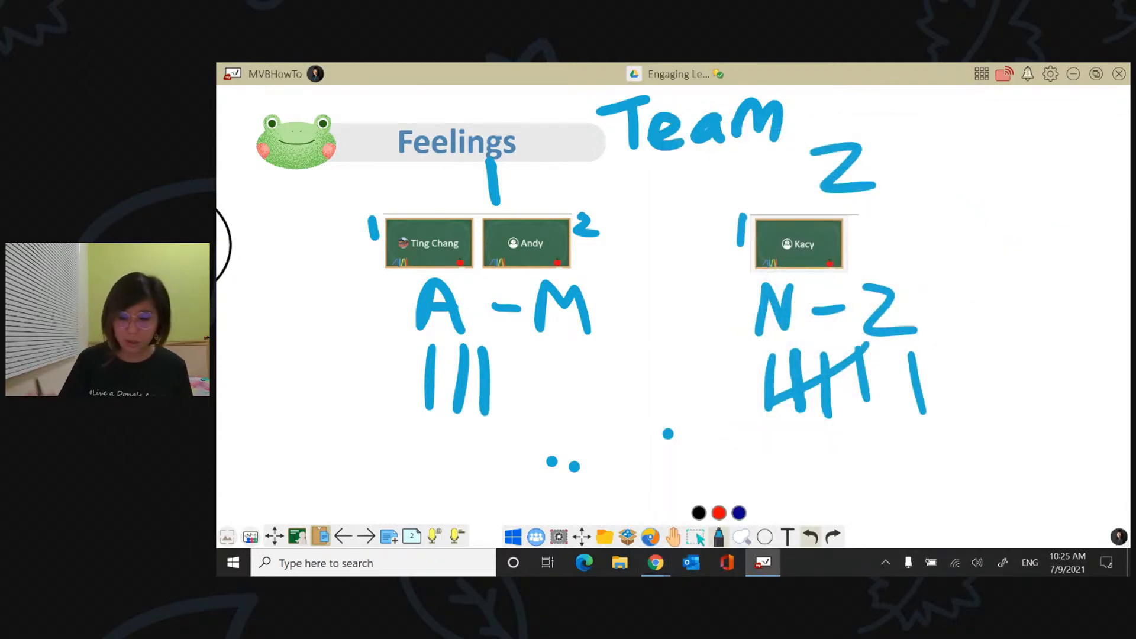
Go to the board game on page 6, close the page list, and continue to the Sticky Note Guessing Game page
left_click(412, 536)
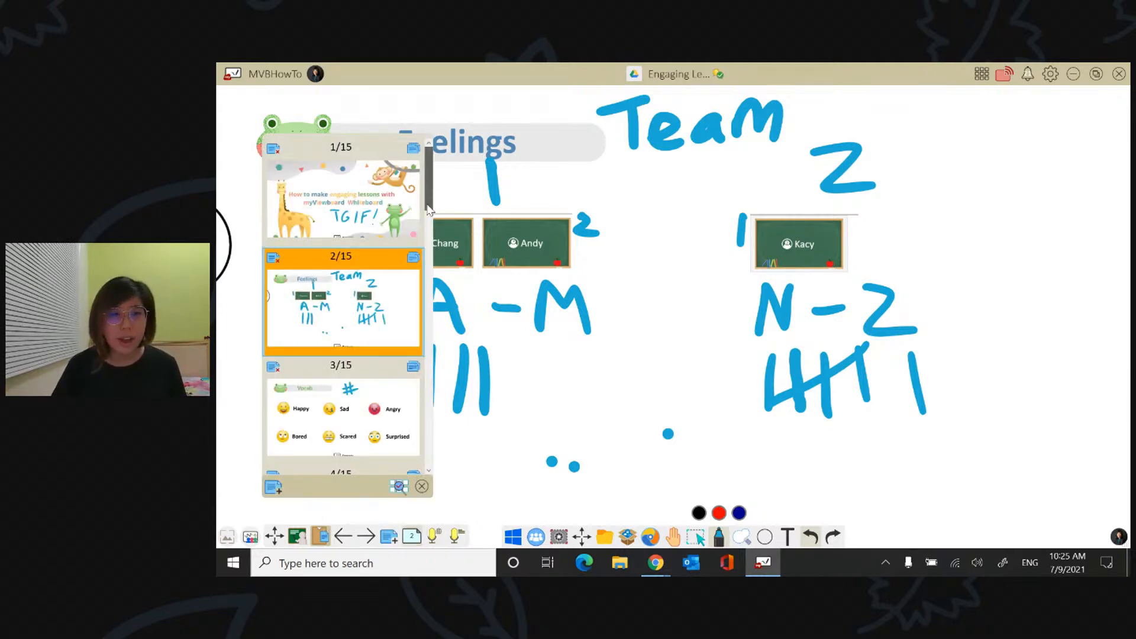
scroll(423, 201, "down", 5)
left_click(405, 209)
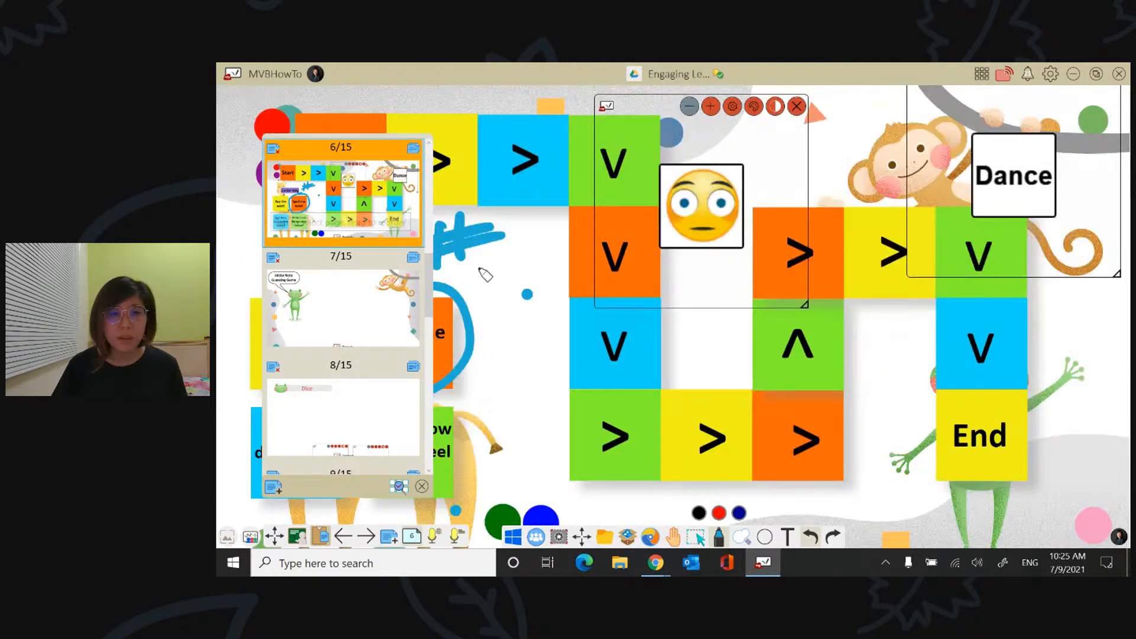
left_click(506, 272)
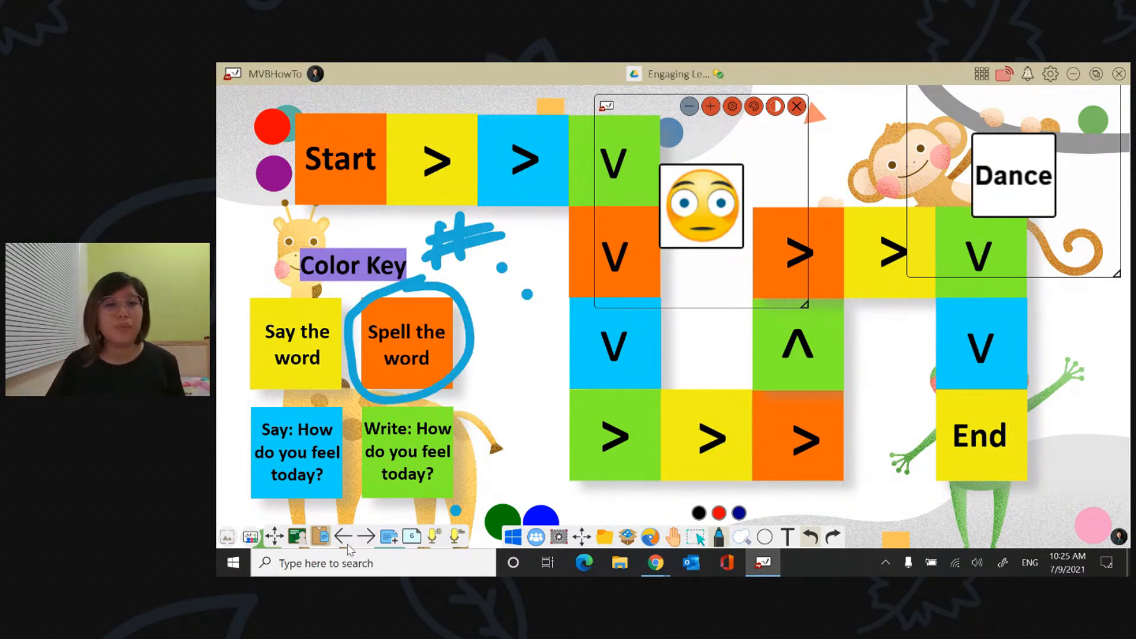
left_click(367, 538)
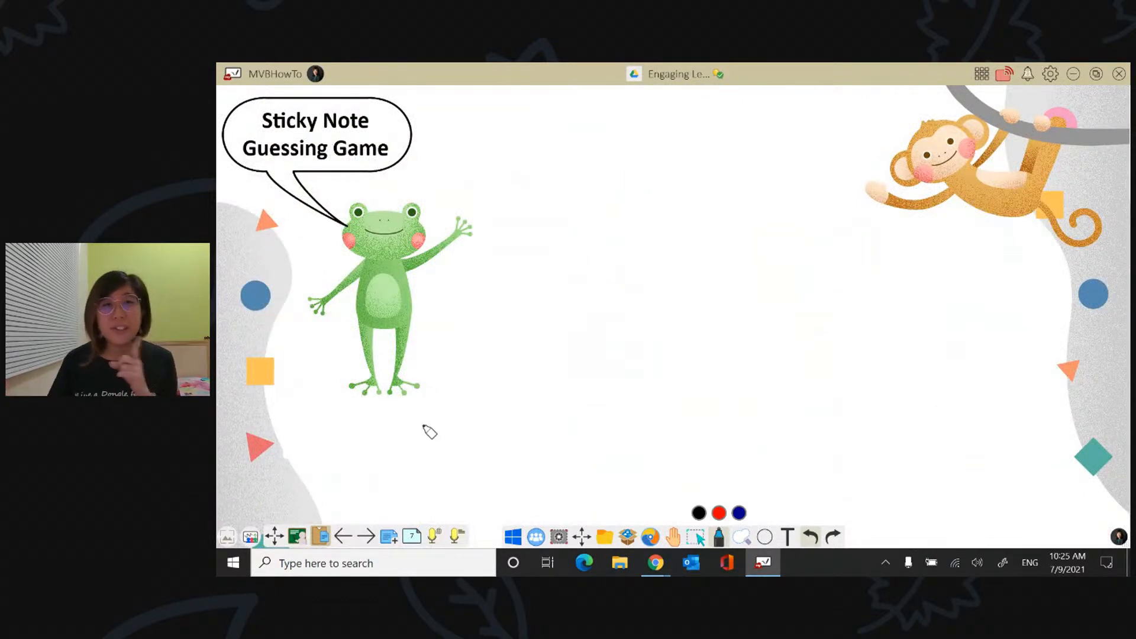
Search the web images for "happy", add the happy boy photo to the page, and place it in the middle
left_click(628, 537)
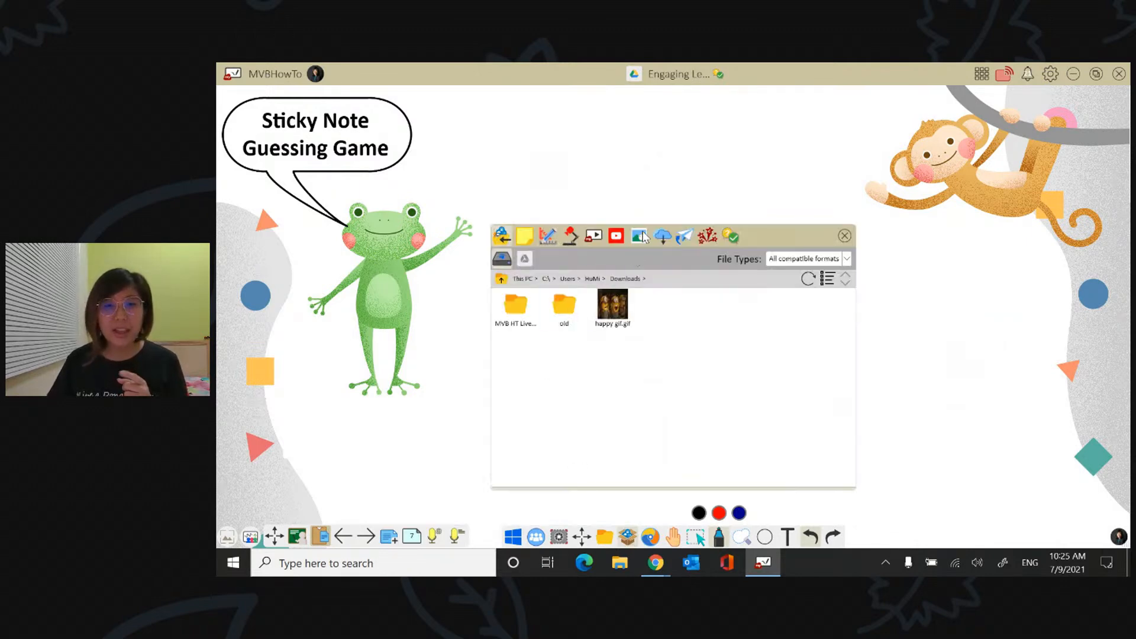
left_click(640, 237)
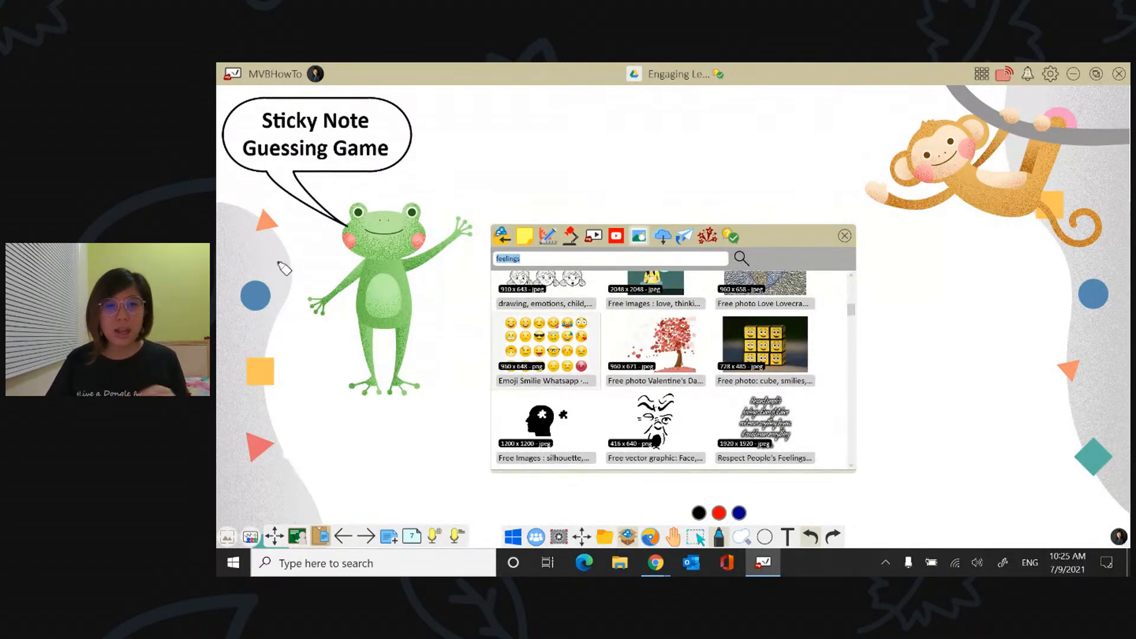
key("BackSpace")
type("happy")
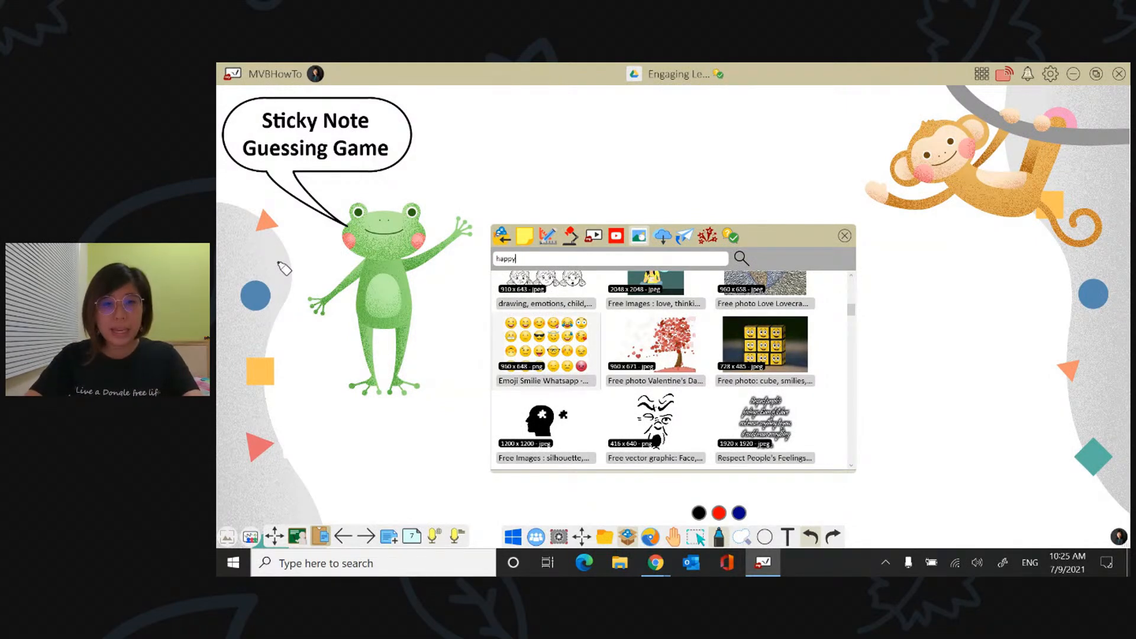
key("Return")
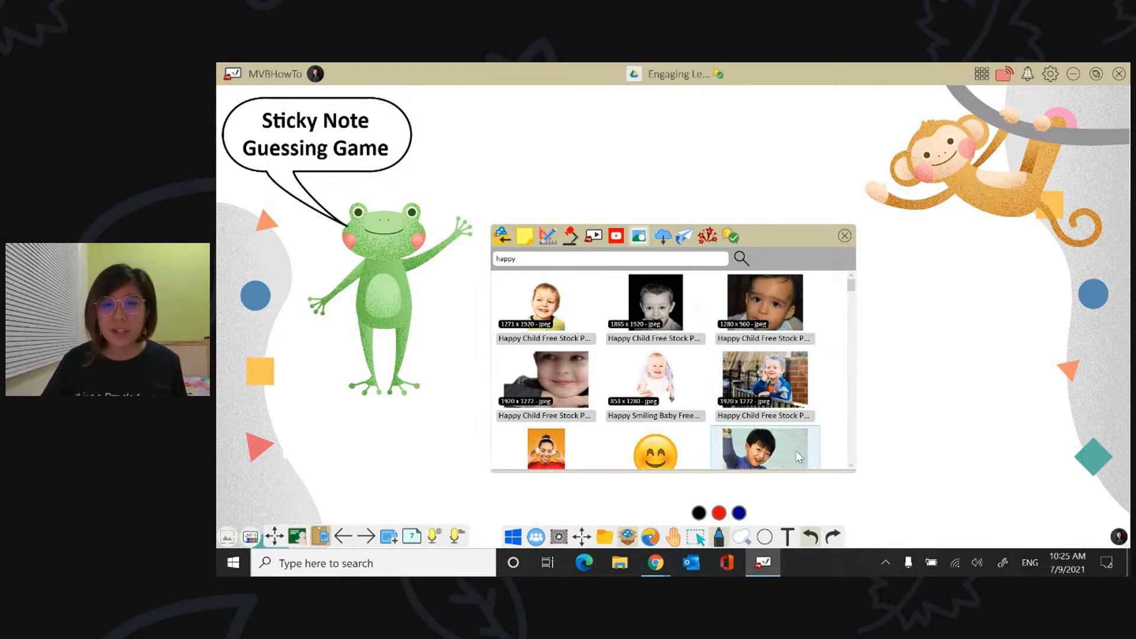
left_click_drag(799, 456, 983, 360)
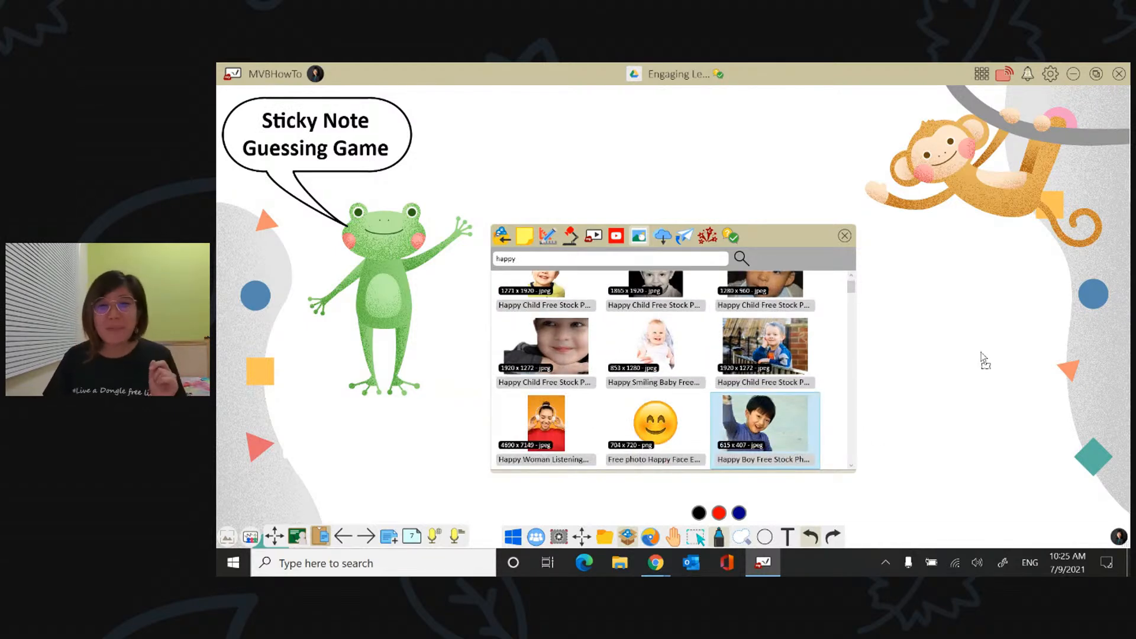
left_click(845, 237)
left_click_drag(1094, 448, 651, 312)
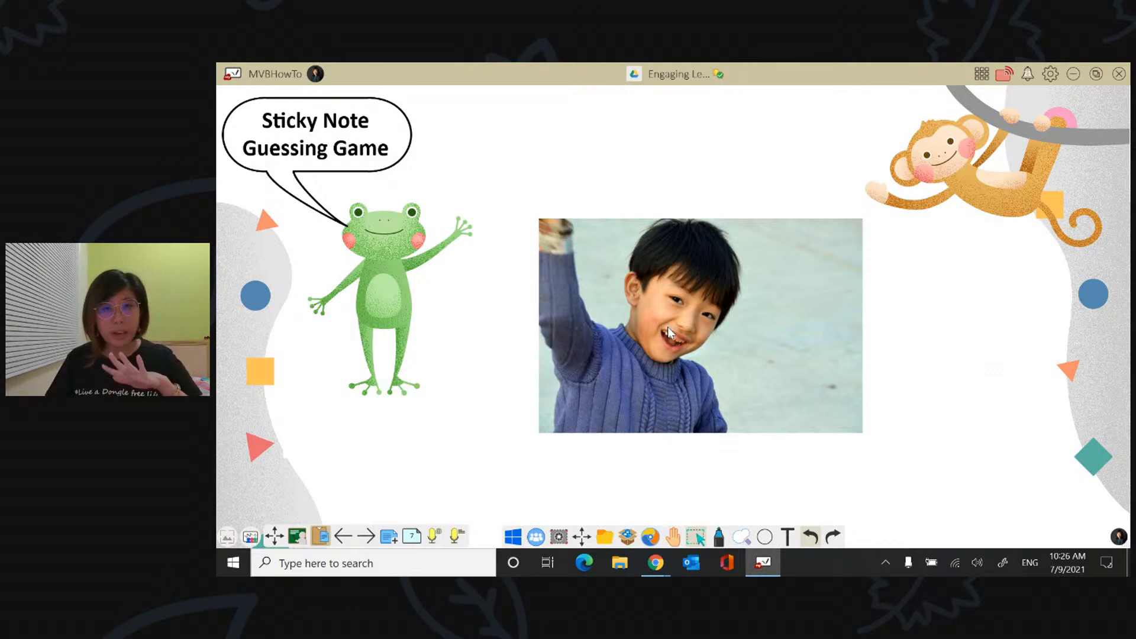
Add two sticky notes each in yellow, orange, blue and green, and close the toolbox and the note editor
left_click(627, 542)
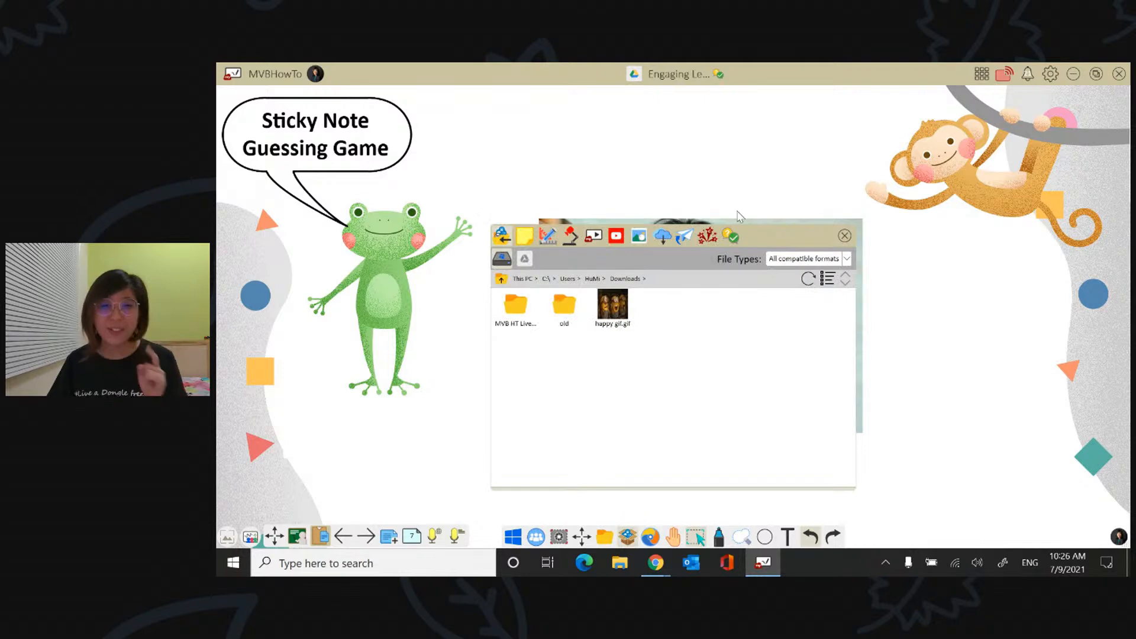
left_click(528, 238)
left_click_drag(777, 239, 822, 102)
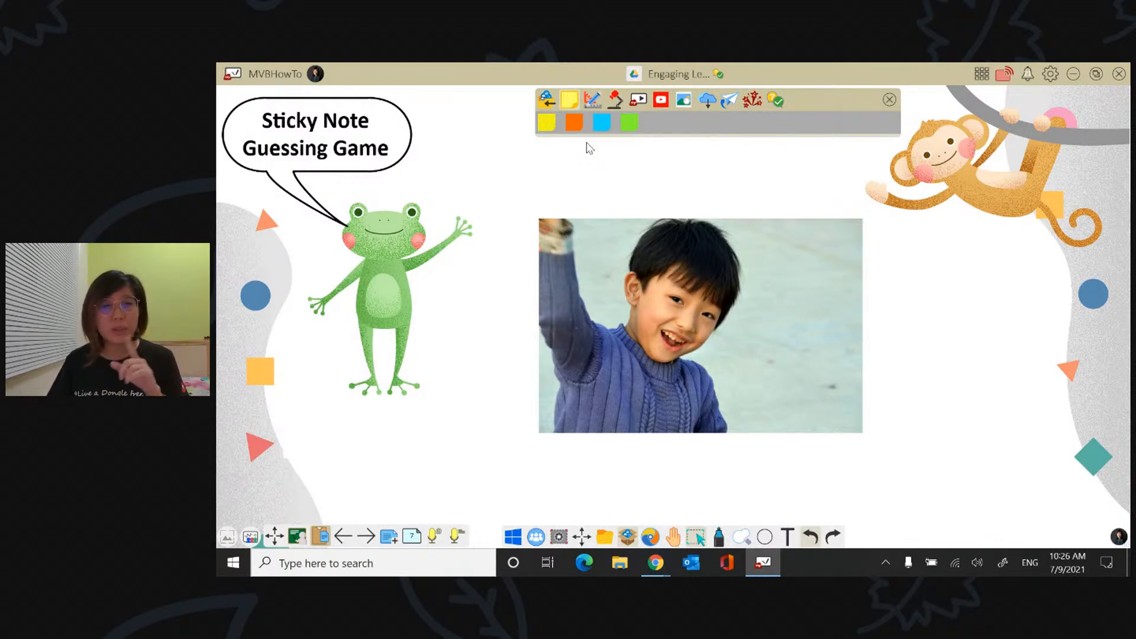
left_click(548, 123)
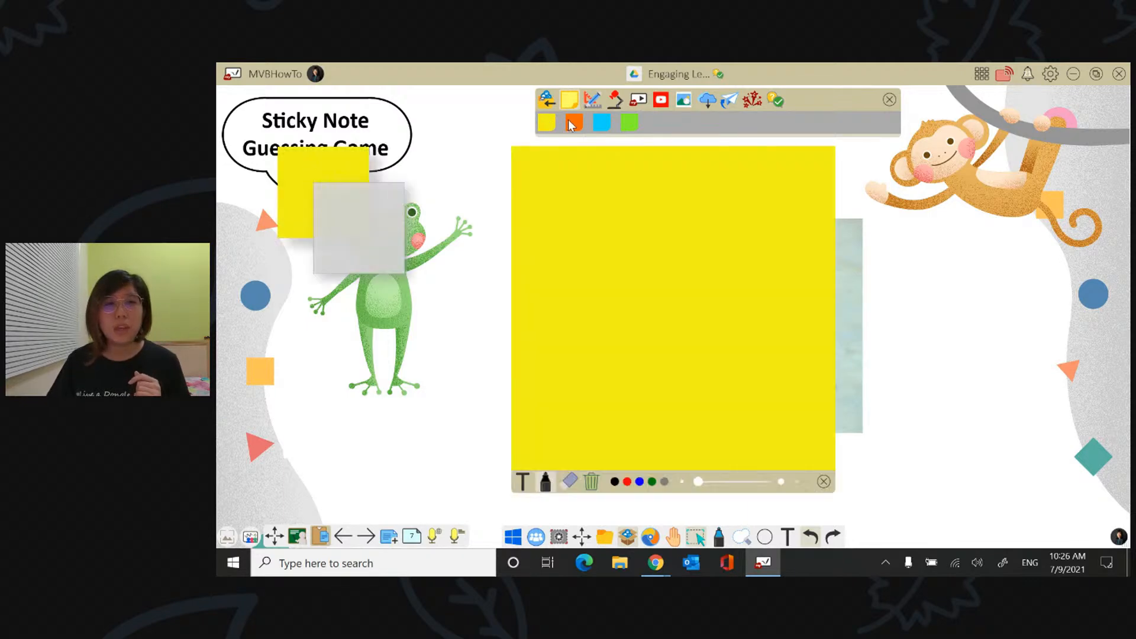
left_click(575, 123)
left_click(600, 125)
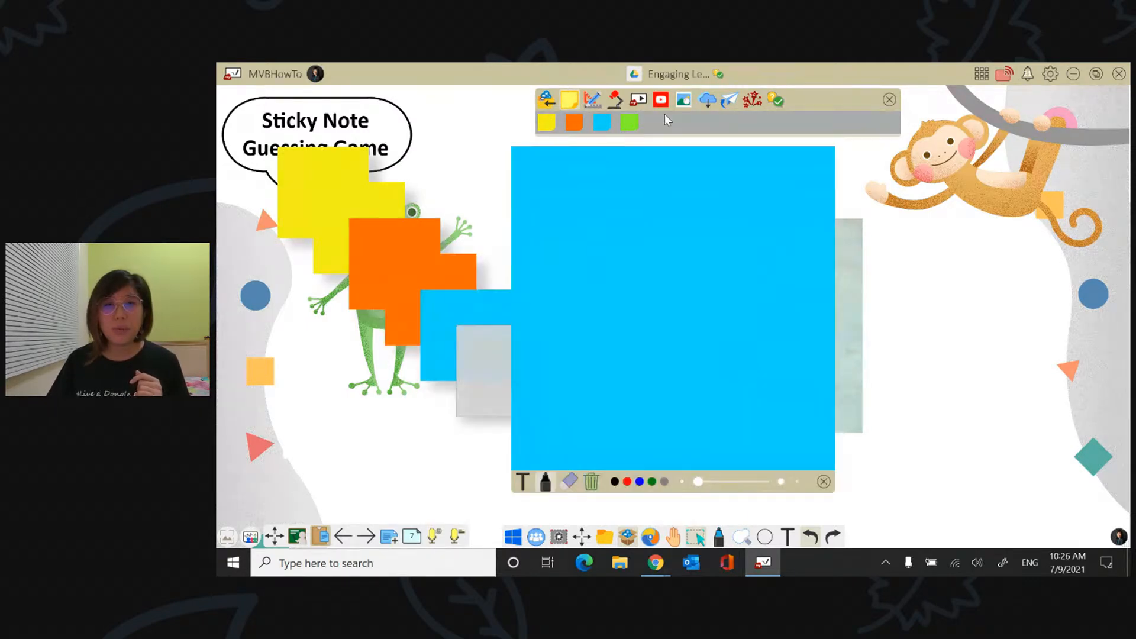
left_click(630, 125)
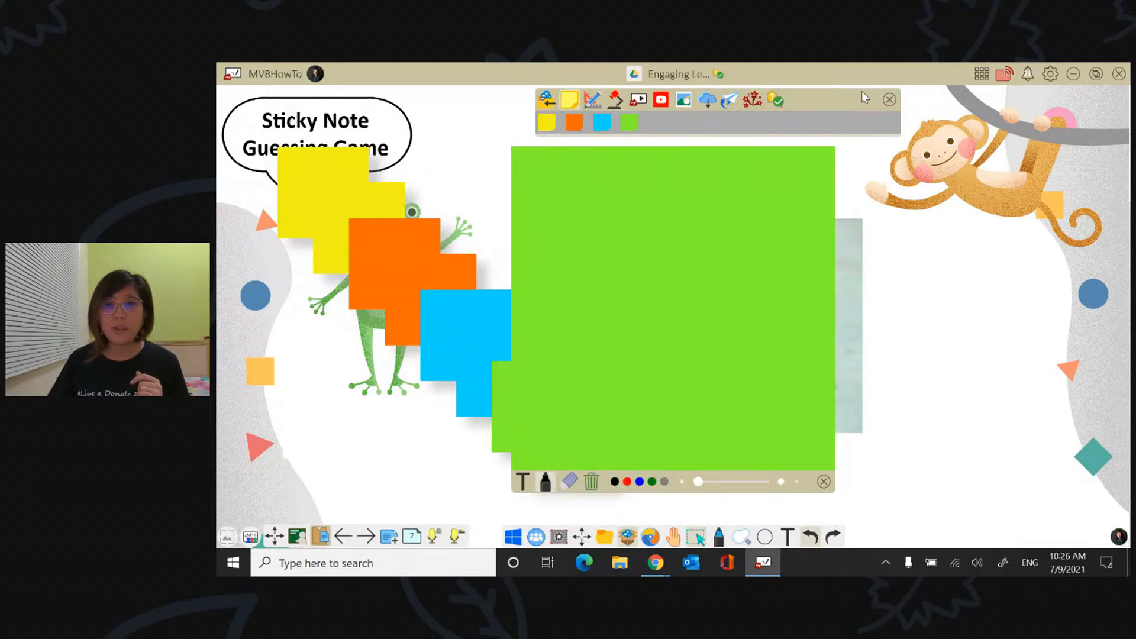
left_click(887, 99)
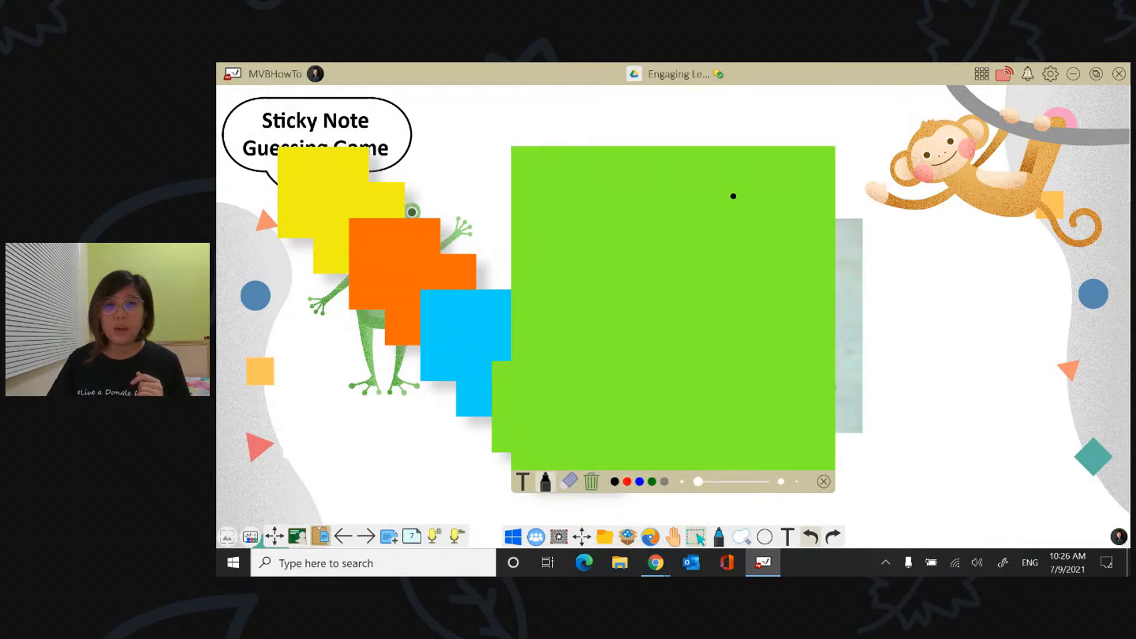
left_click(938, 367)
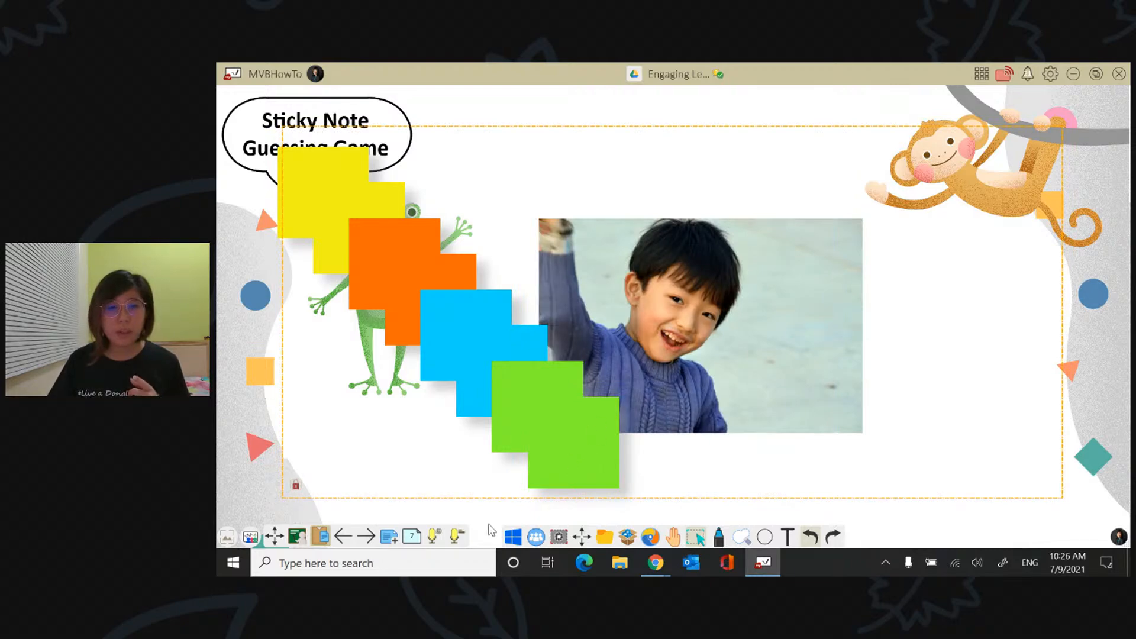
Move one green, one blue and one orange sticky note over the boy's photo to cover parts of it
left_click_drag(563, 446, 698, 276)
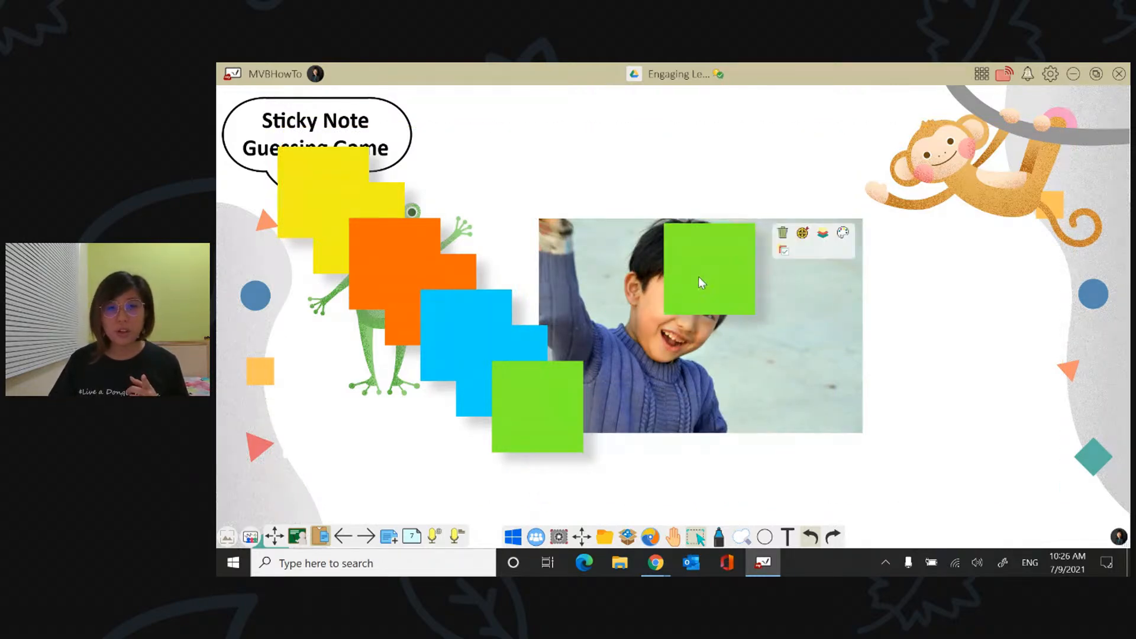
left_click_drag(503, 317, 594, 283)
left_click_drag(453, 278, 662, 260)
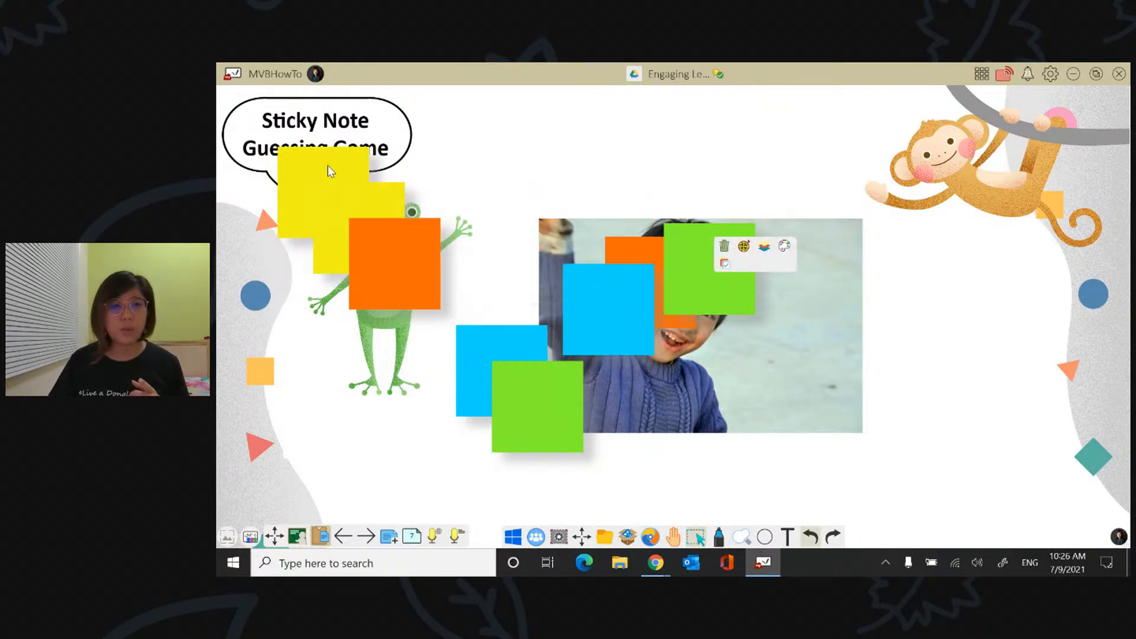
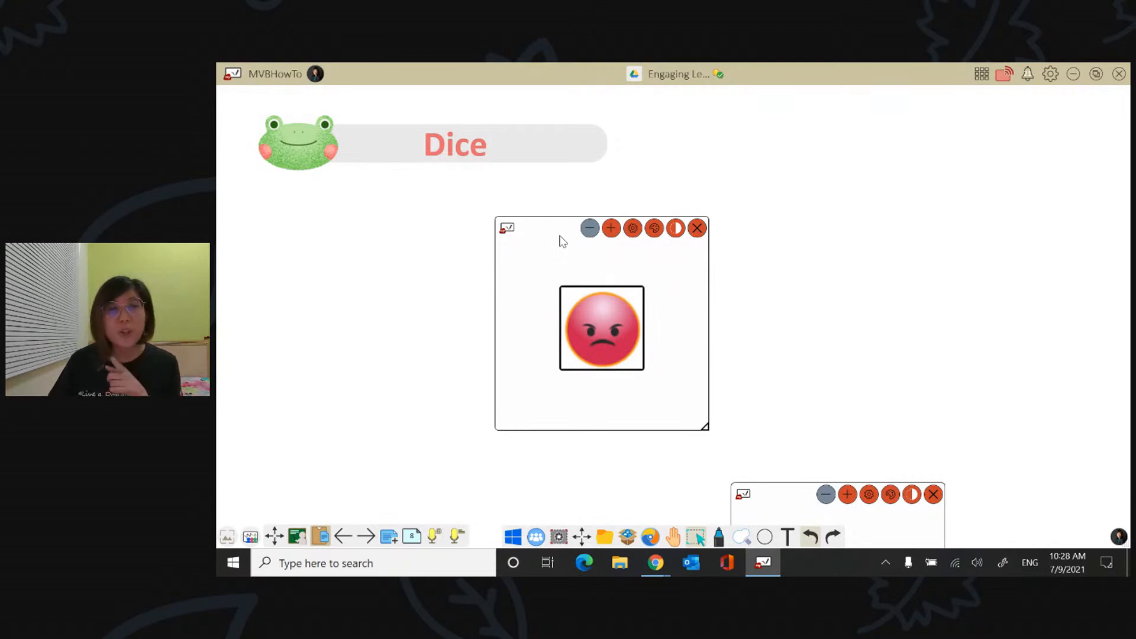
On the Dice page, move the angry-face dice aside, add a new standard dice, and place it near the middle
left_click_drag(563, 237, 927, 203)
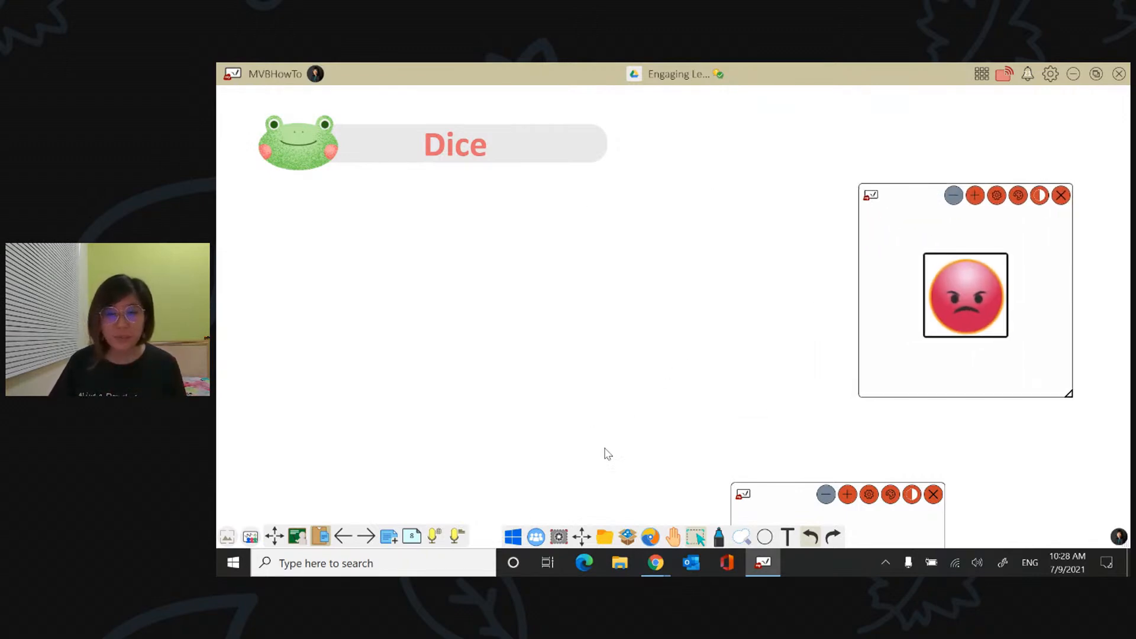
left_click(628, 538)
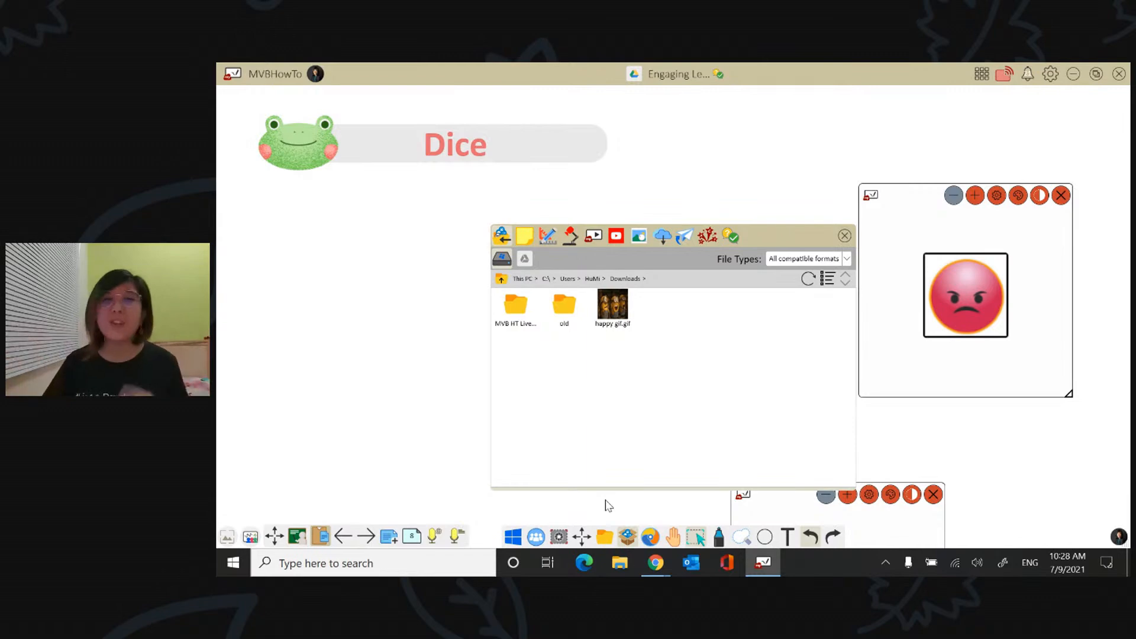
left_click(549, 240)
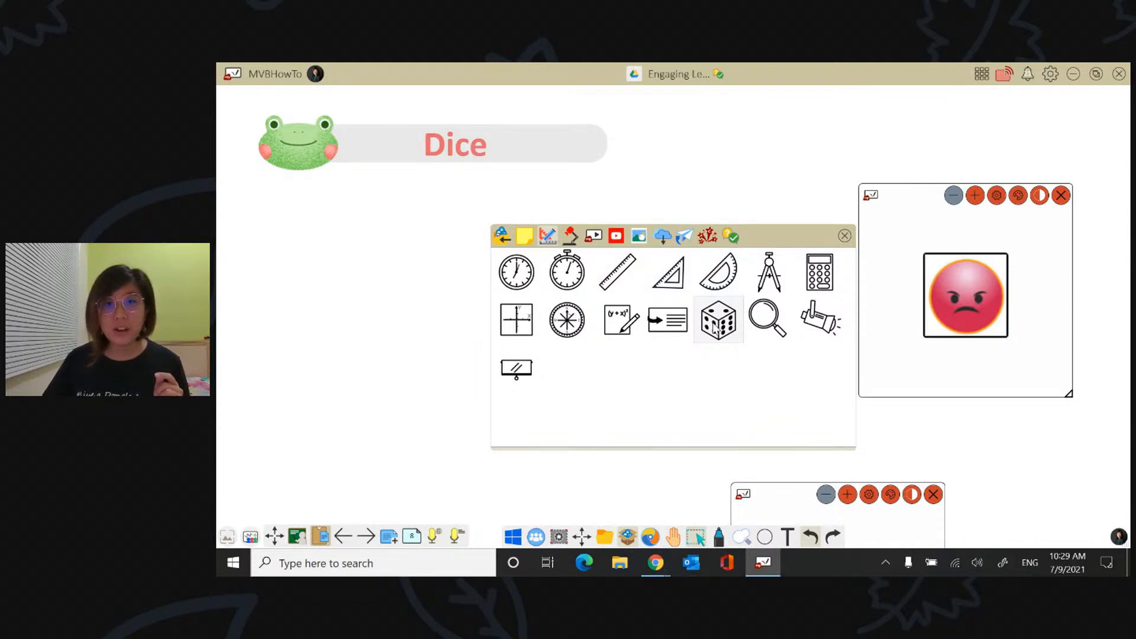
left_click(716, 330)
left_click(844, 237)
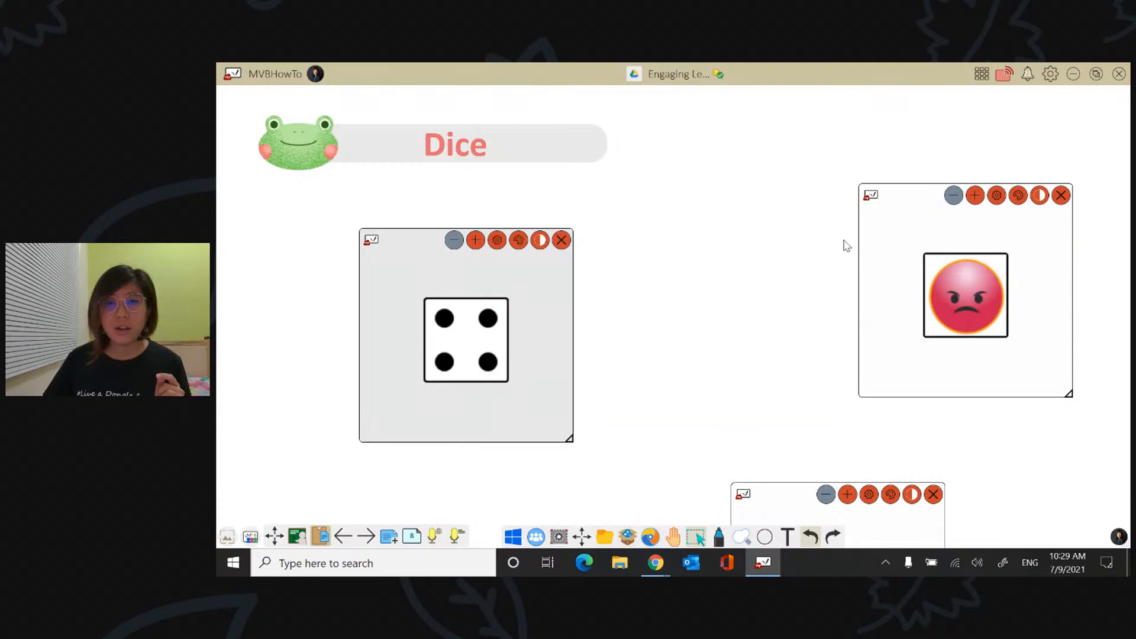
left_click_drag(549, 298, 650, 271)
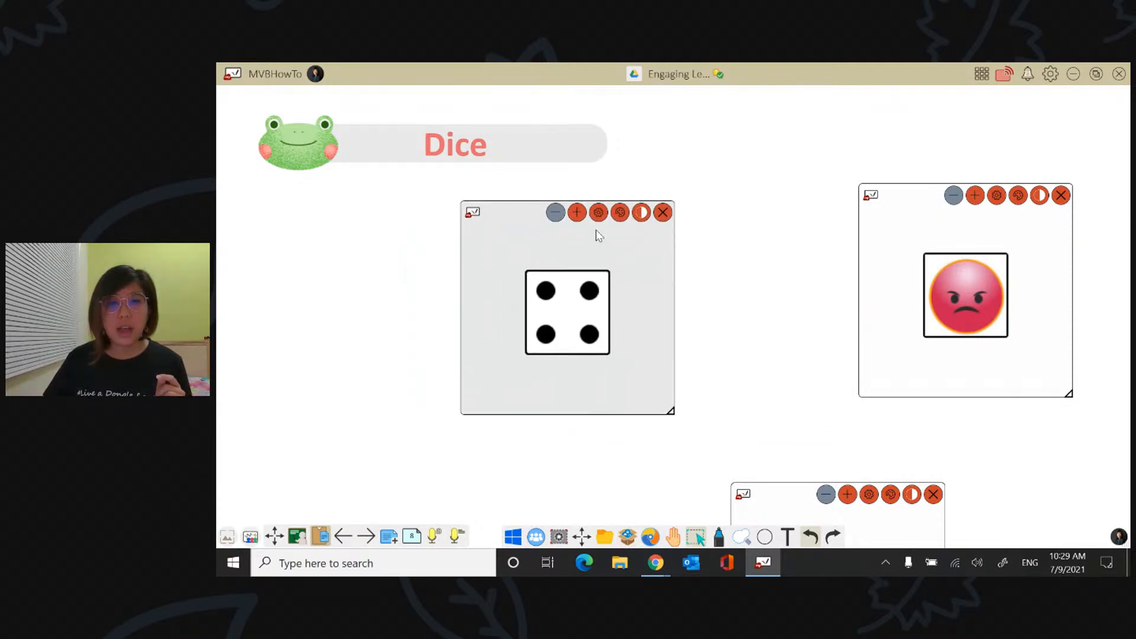
Increase the new standard dice widget to three dice and reduce it back to a single one
left_click(577, 213)
left_click(576, 215)
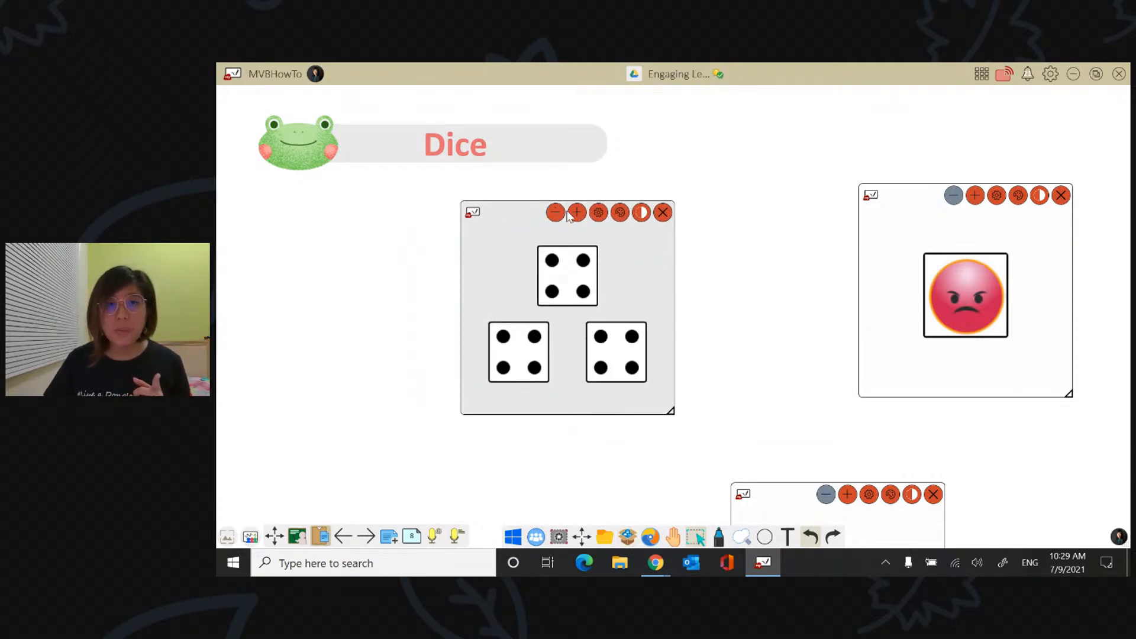
left_click(557, 215)
left_click(557, 215)
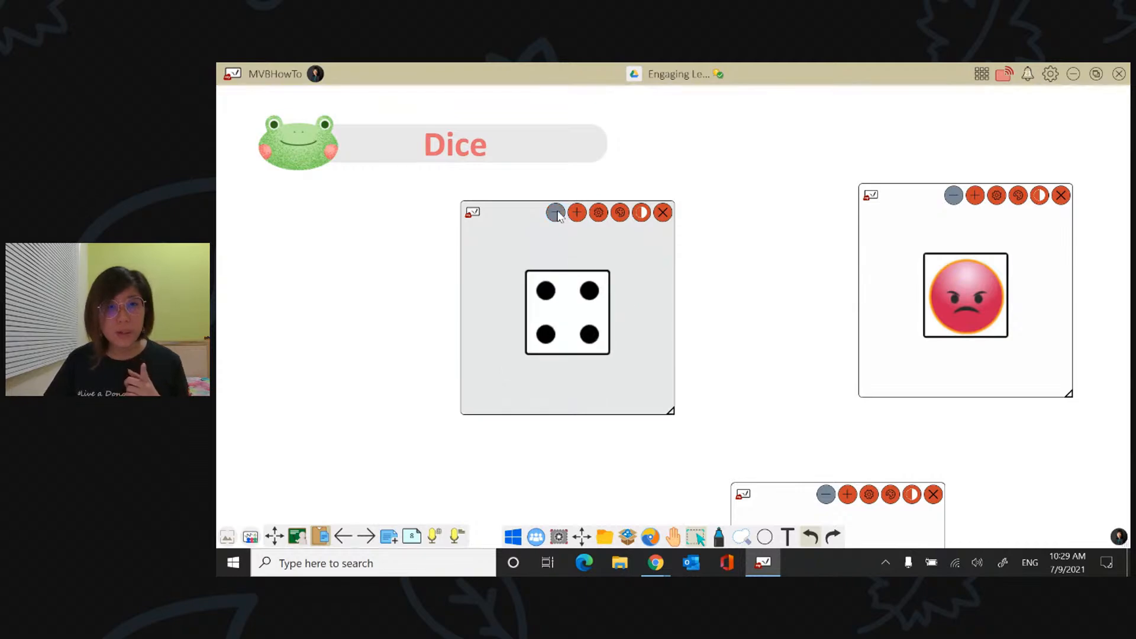
Try letter faces on the new dice, switch it to blank custom faces, and place it beside the angry-face dice
left_click(599, 213)
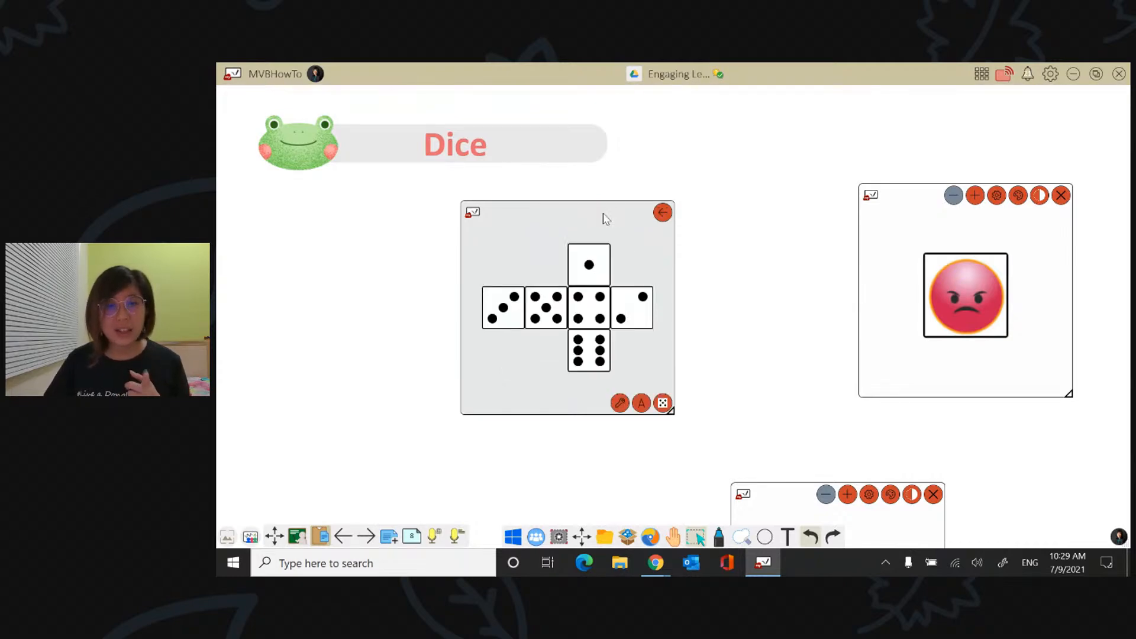
left_click_drag(605, 219, 685, 190)
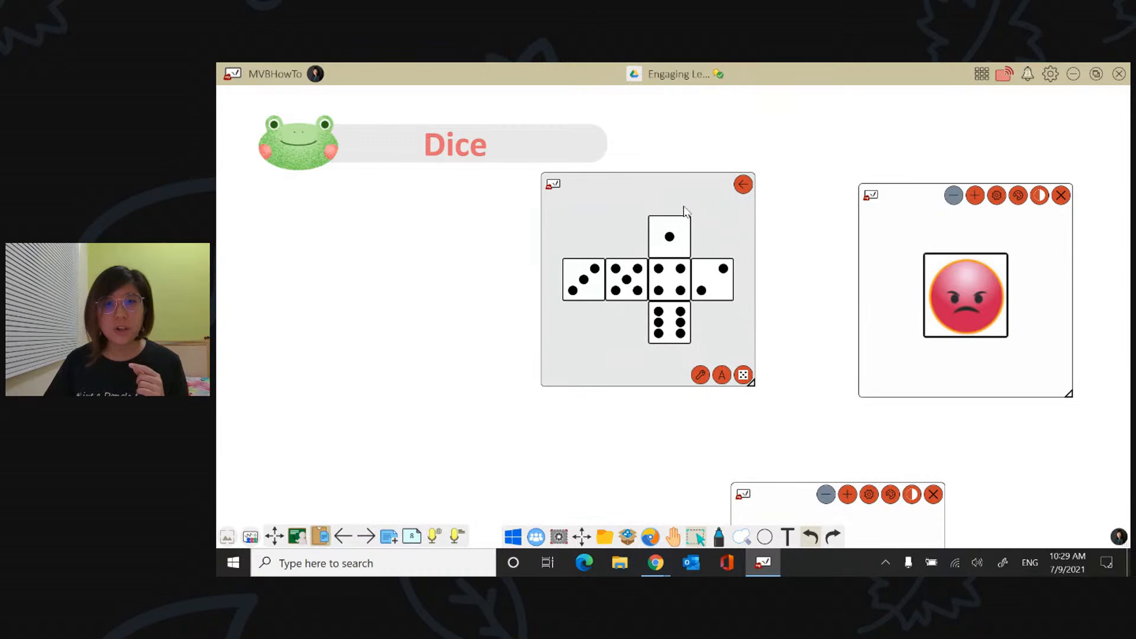
left_click(724, 378)
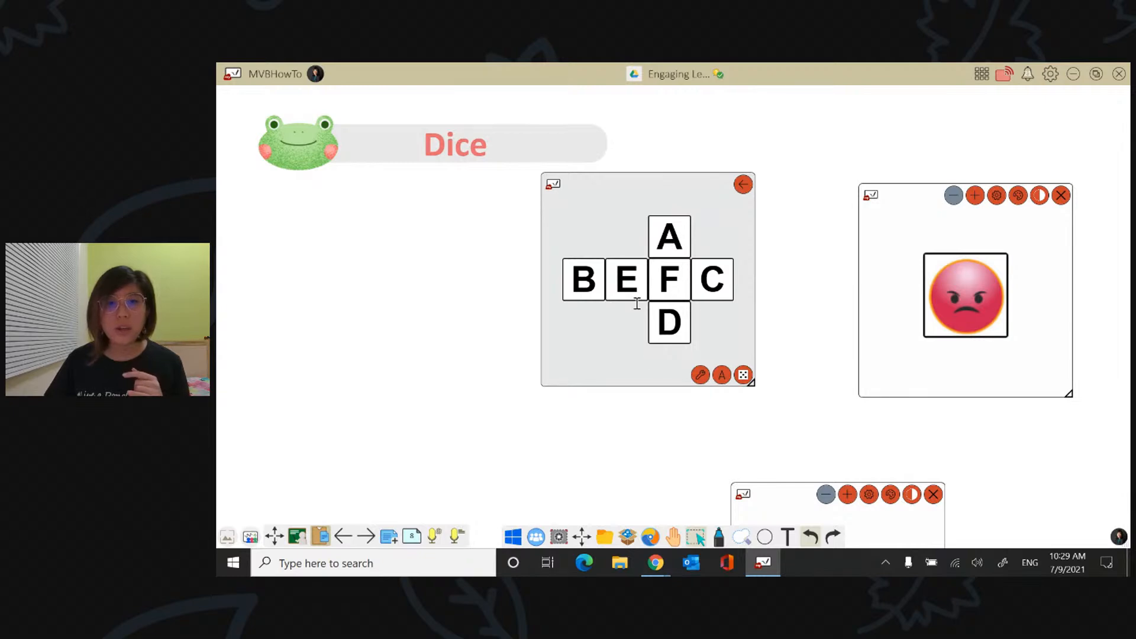
left_click(701, 375)
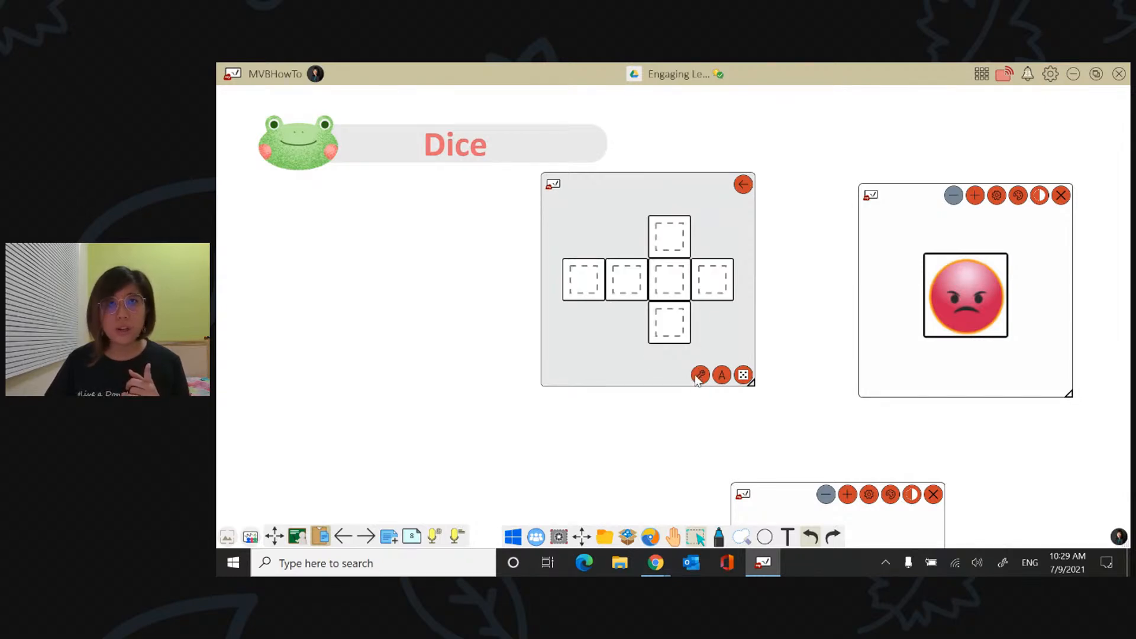
left_click_drag(675, 190, 753, 201)
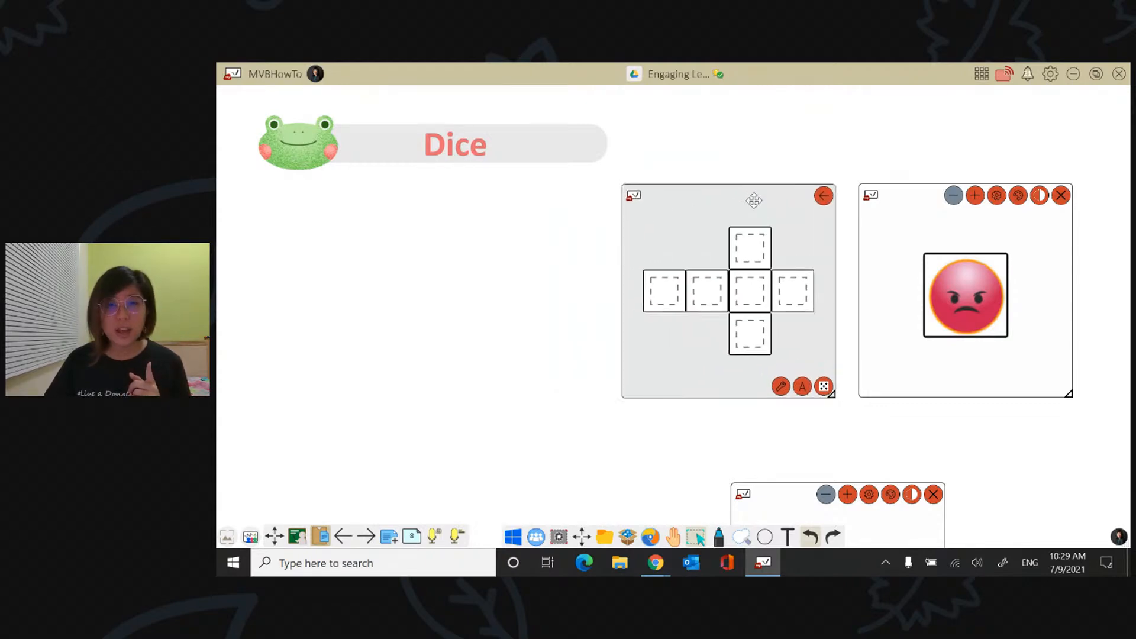
Search the web images for "feelings"
left_click(629, 537)
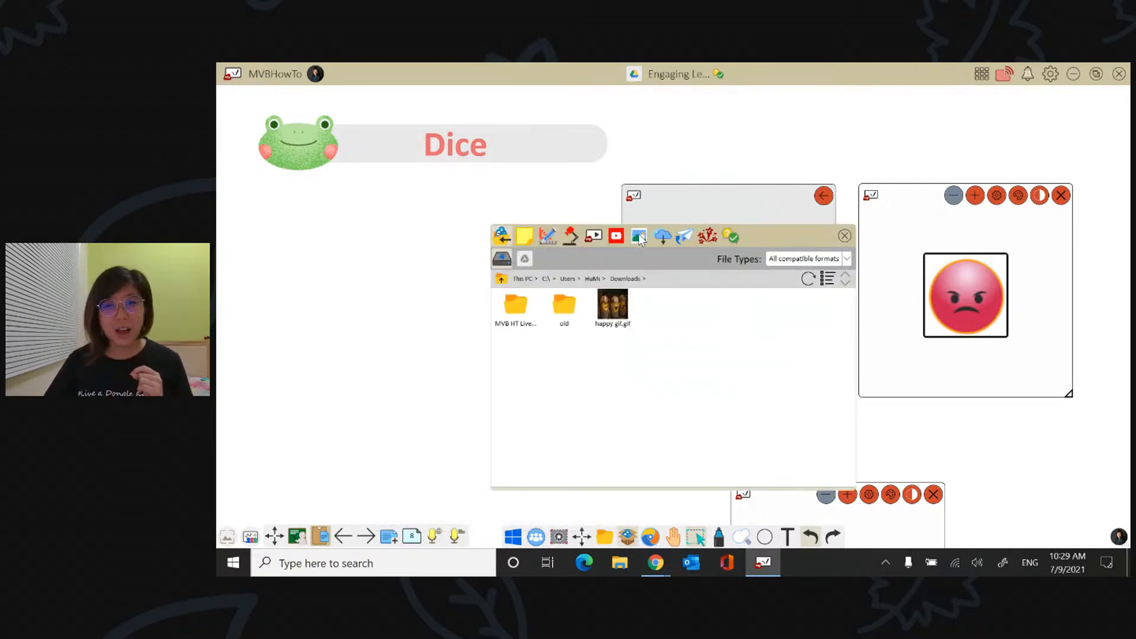
left_click(639, 236)
left_click_drag(619, 259, 290, 258)
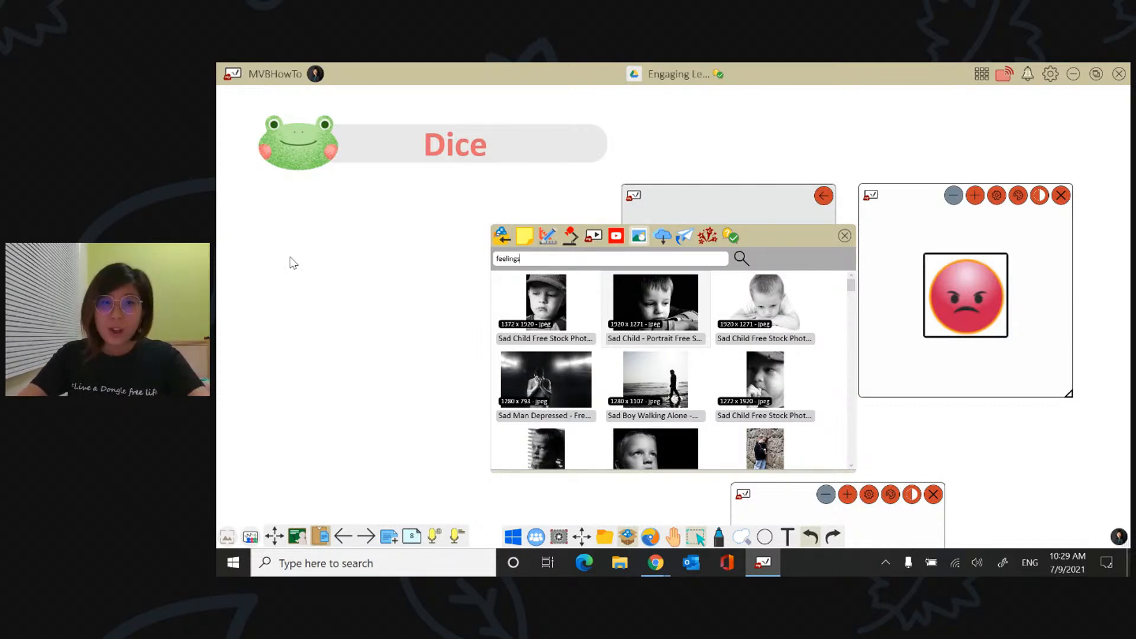
key("Return")
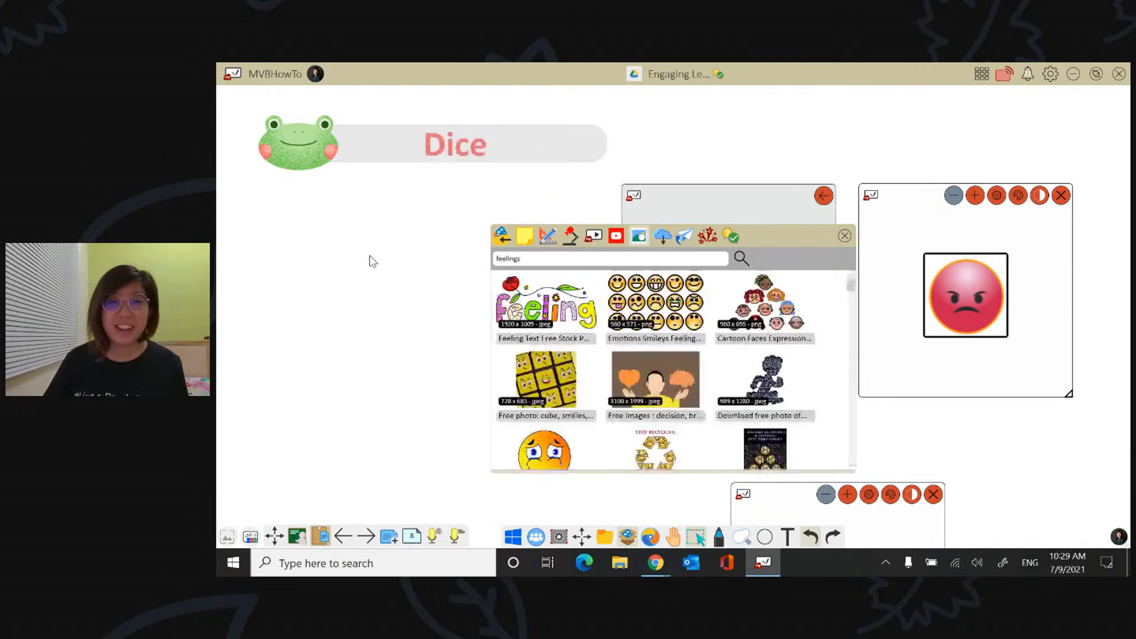
Add the Emoji Smilie Whatsapp image to the page, close the toolbox, and place the image below the Dice title
left_click_drag(851, 287, 854, 315)
left_click_drag(560, 324, 444, 326)
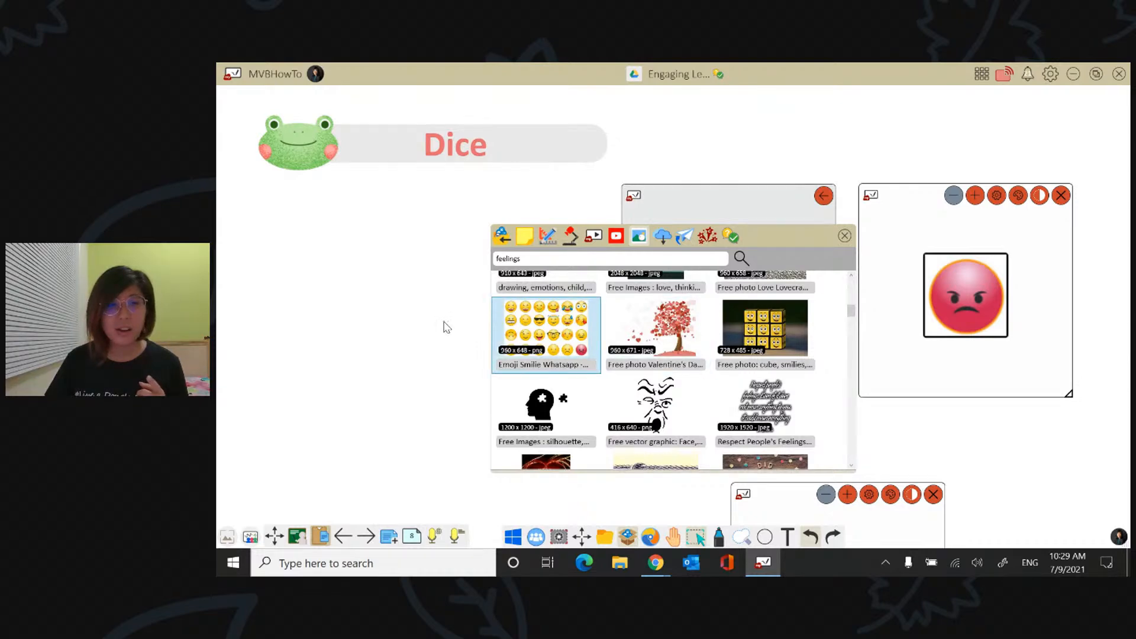
left_click(845, 237)
left_click_drag(563, 378, 409, 234)
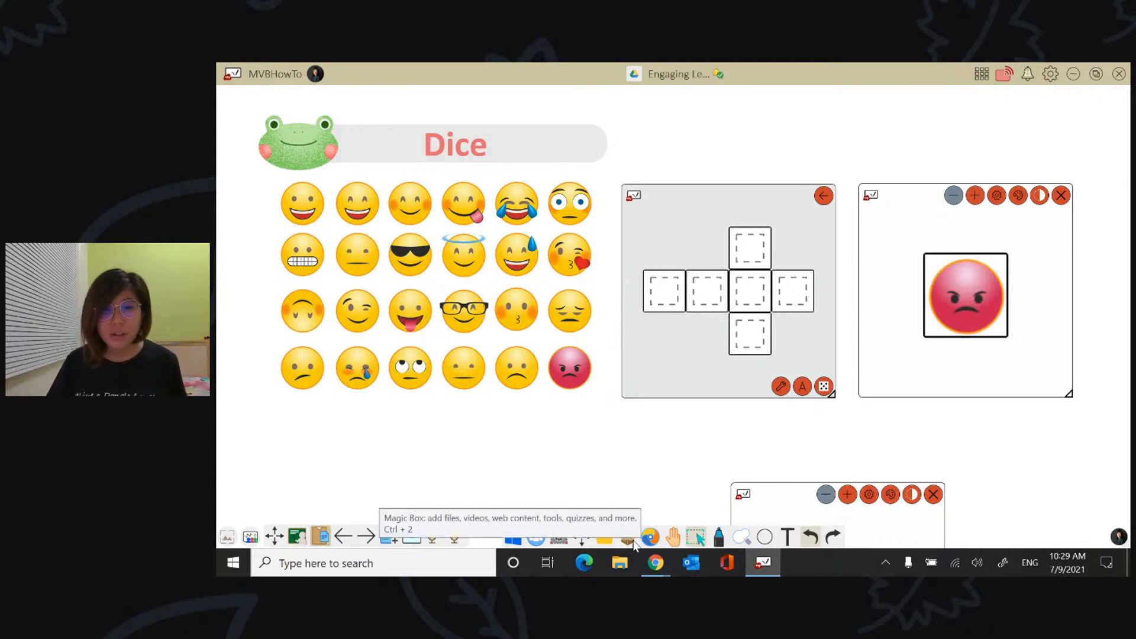
Capture the red angry emoji as a rectangular snapshot and place the copy below the emoji grid
left_click(561, 536)
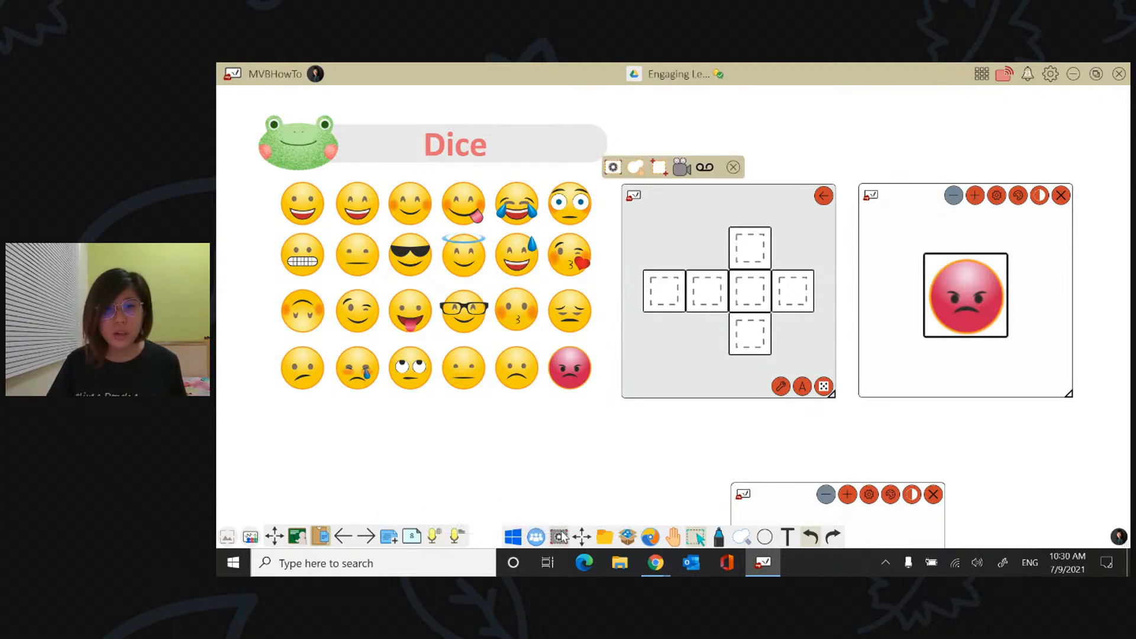
left_click(660, 168)
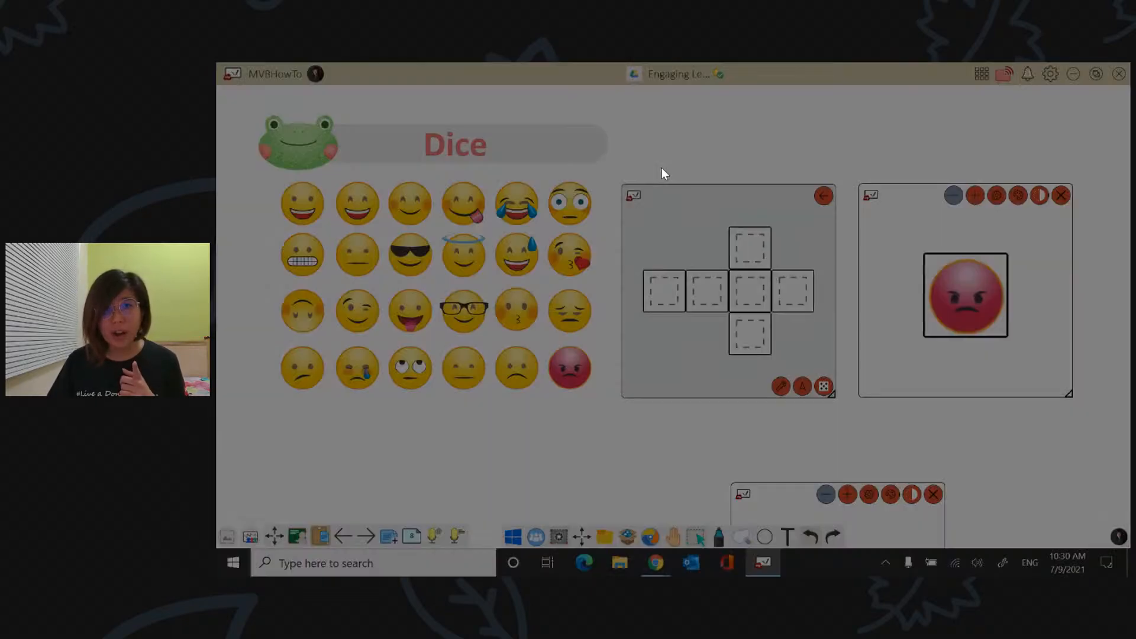
left_click_drag(546, 336, 607, 400)
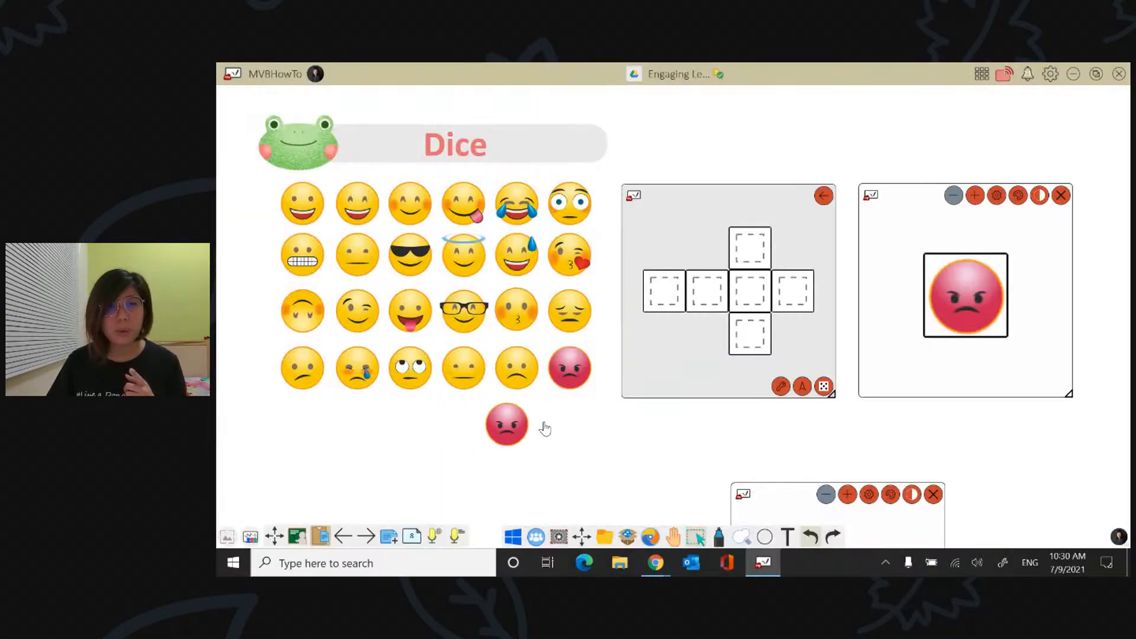
left_click(551, 447)
Capture the smiling blushing emoji from the first row as a rectangular snapshot and place it below the grid
left_click(559, 536)
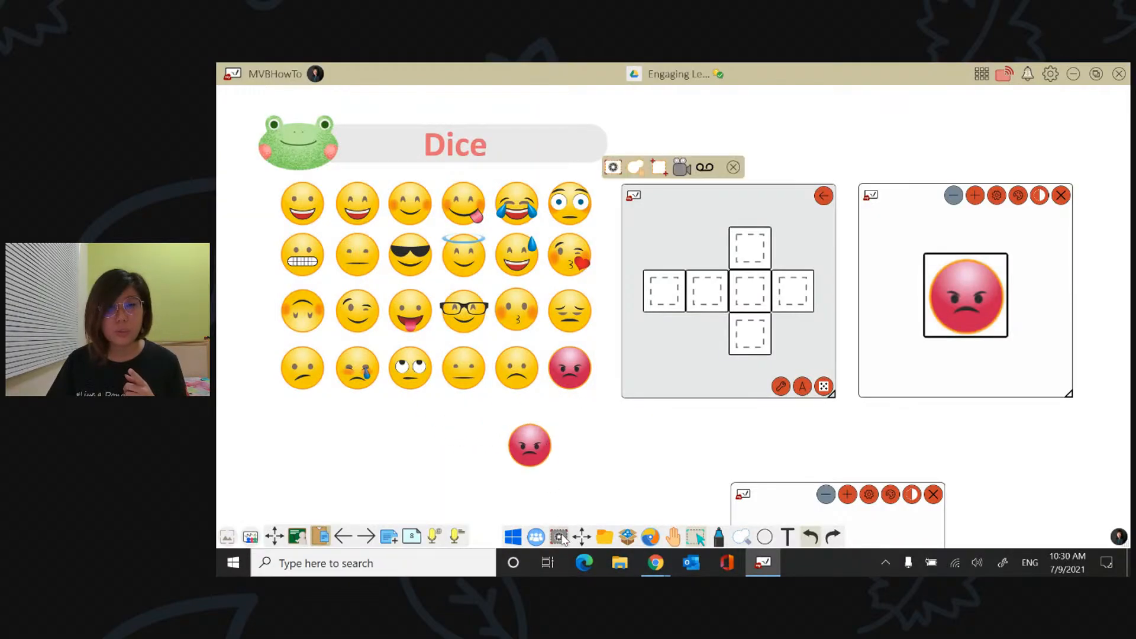
left_click(664, 168)
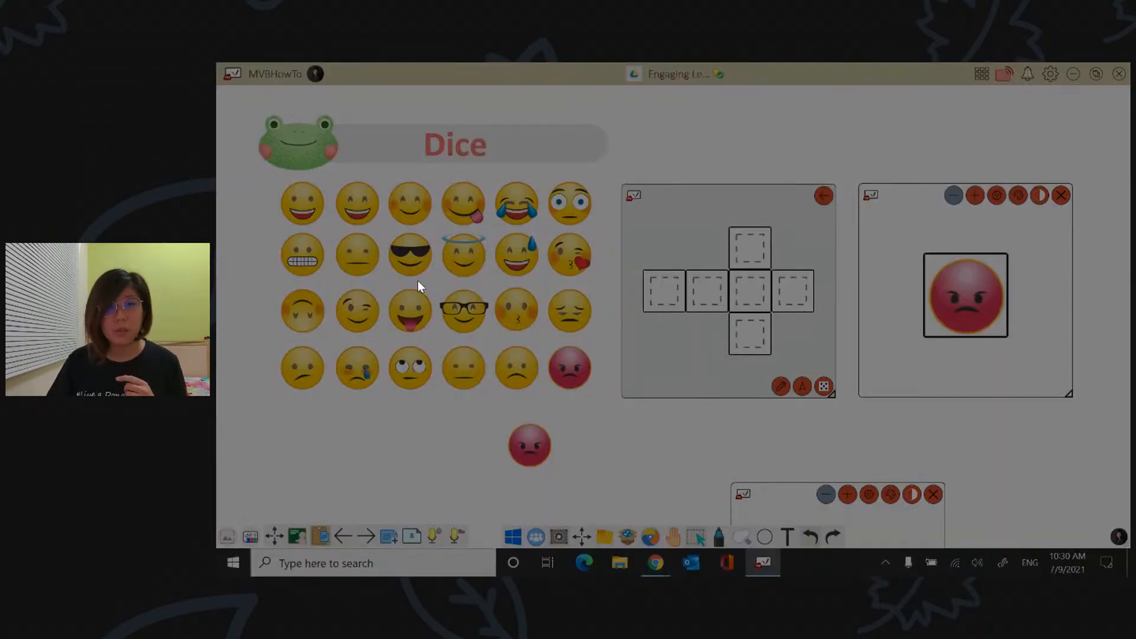
left_click_drag(382, 178, 445, 229)
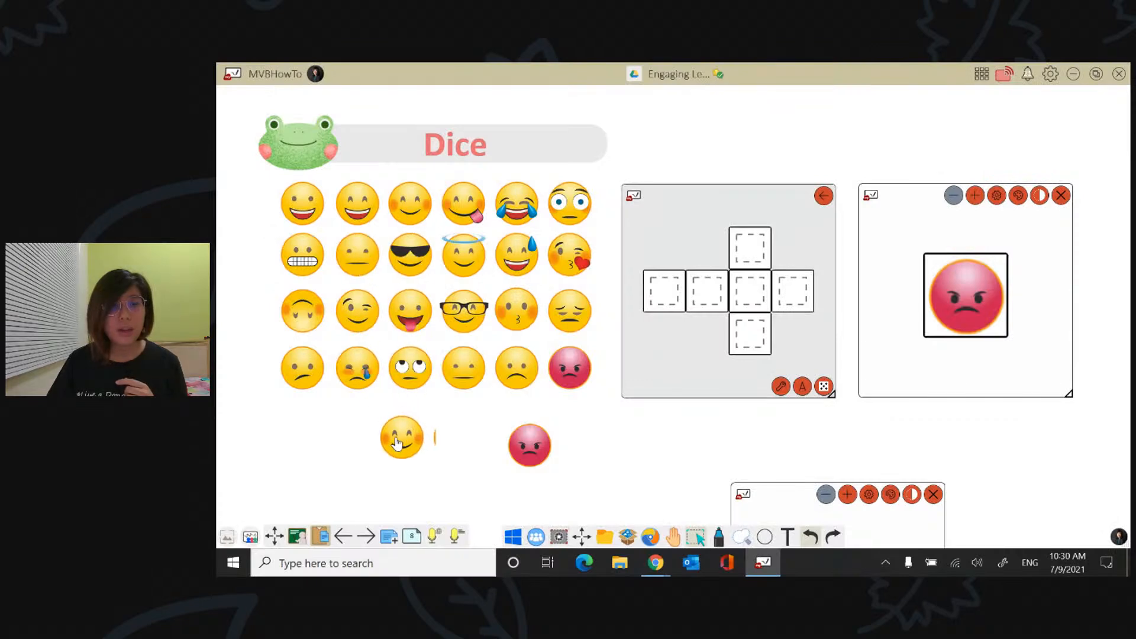
Crop the smiling emoji snapshot to remove the sliver of the neighbouring emoji, and deselect it
left_click(401, 448)
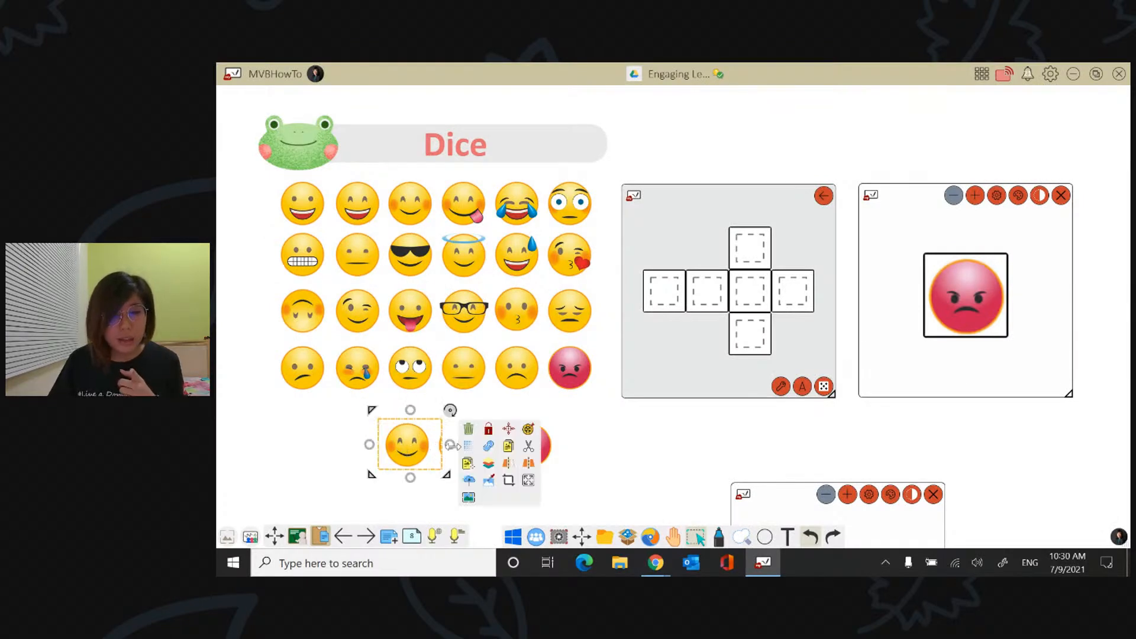
left_click(507, 481)
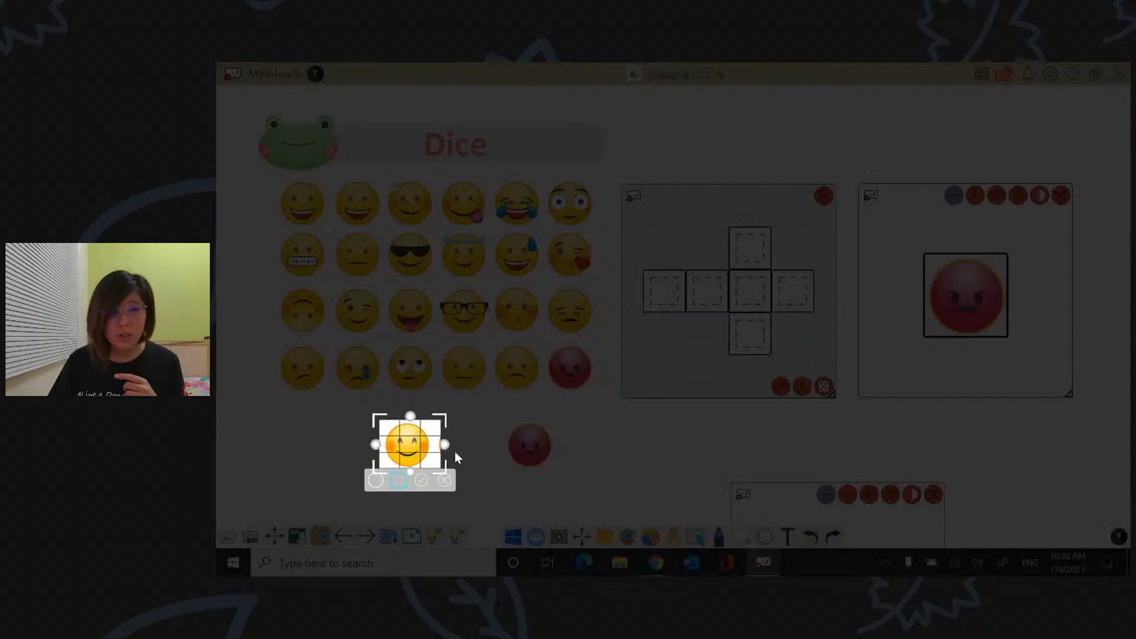
left_click(422, 478)
left_click(408, 456)
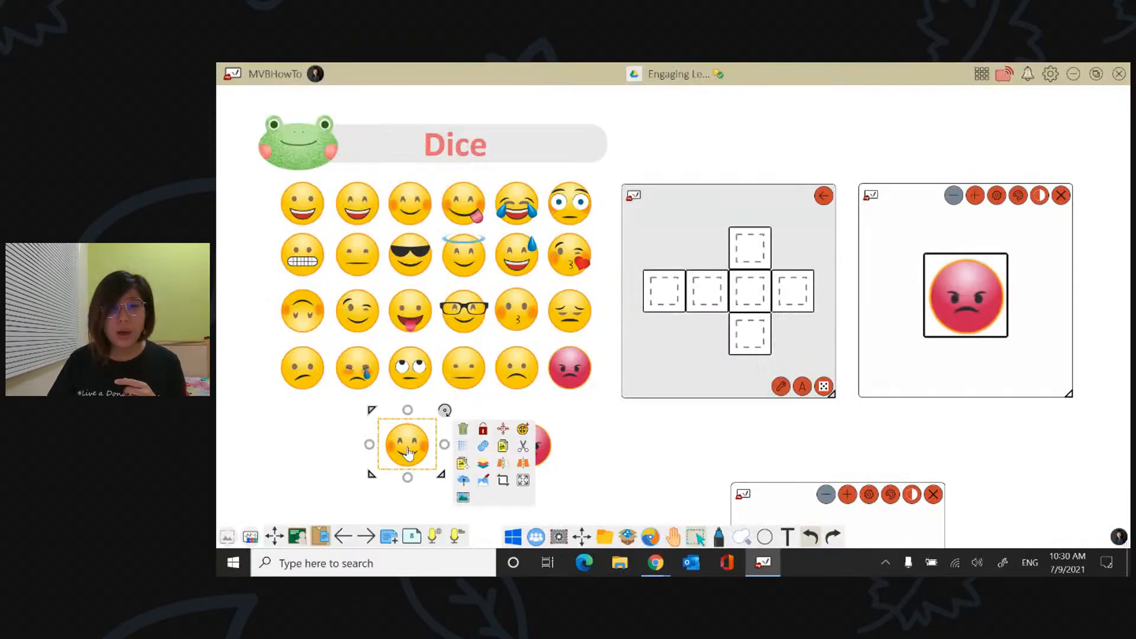
left_click(408, 453)
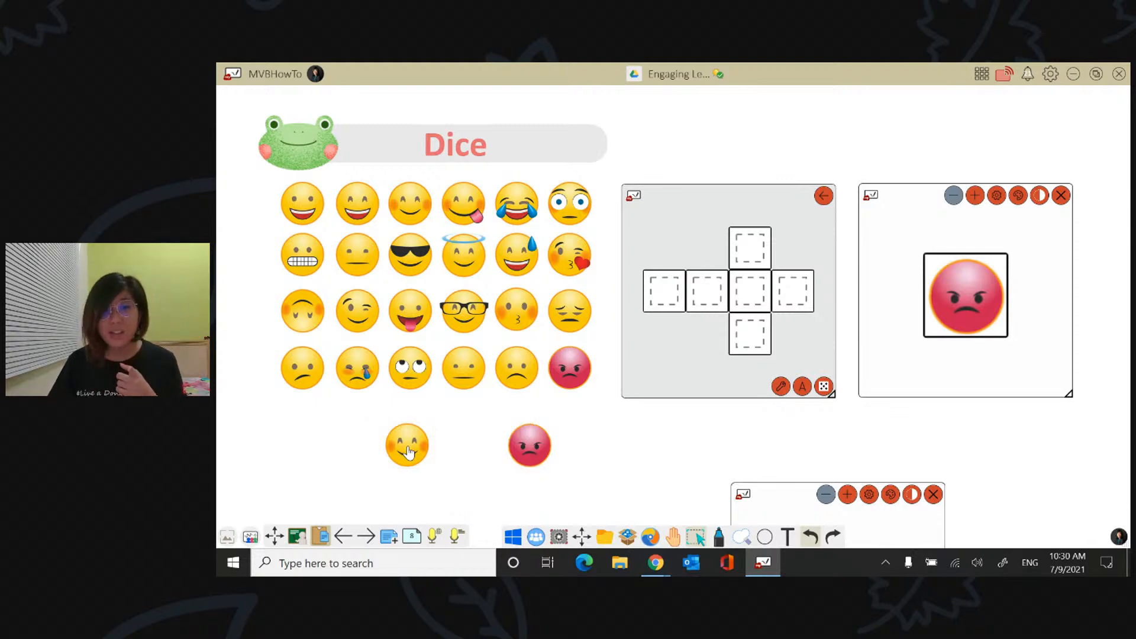
left_click(418, 457)
left_click(334, 472)
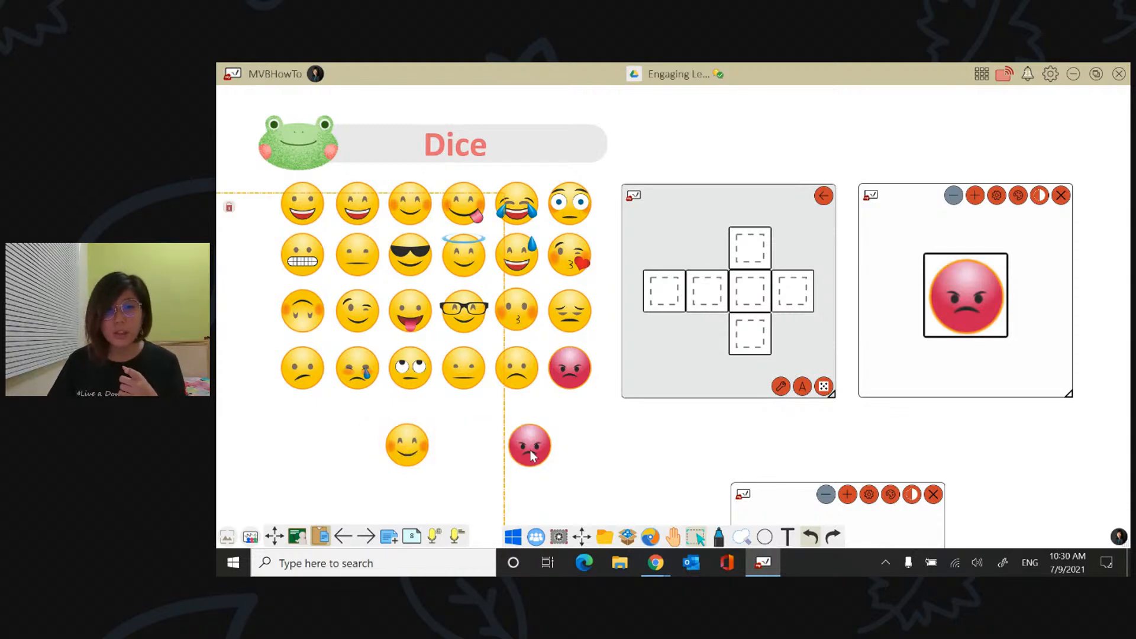
Insert the angry emoji into the leftmost face of the dice net and the smiling emoji into the face next to it
mouse_move(535, 453)
left_mouse_down()
mouse_move(603, 319)
mouse_move(682, 277)
mouse_move(676, 266)
mouse_move(529, 452)
mouse_move(675, 285)
mouse_move(535, 432)
mouse_move(552, 469)
mouse_move(539, 460)
left_mouse_up()
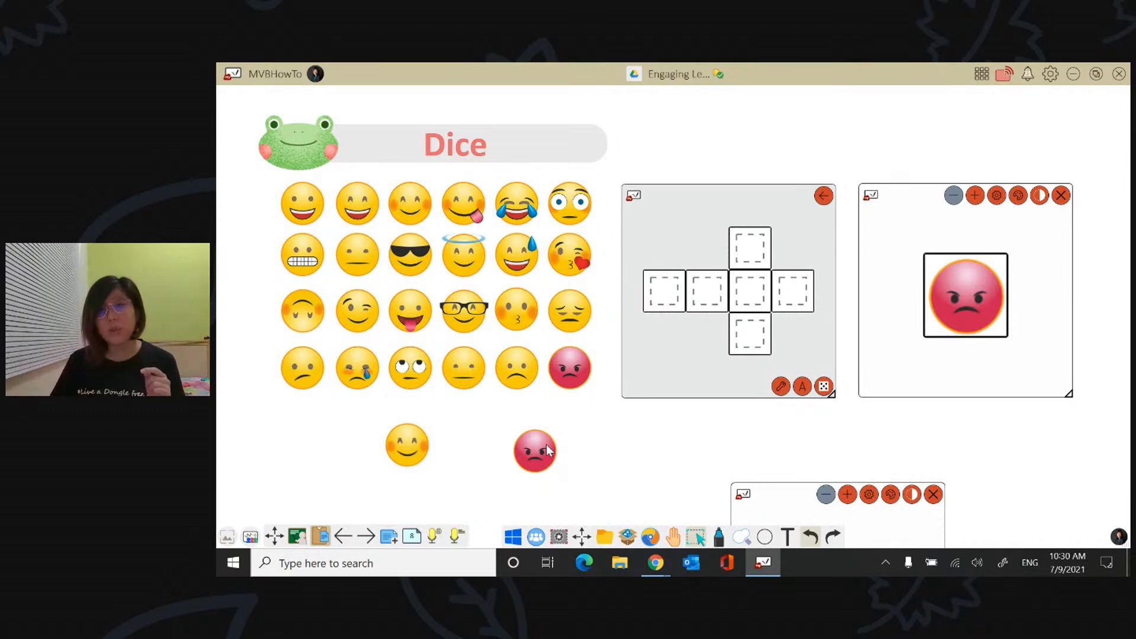
left_click(548, 452)
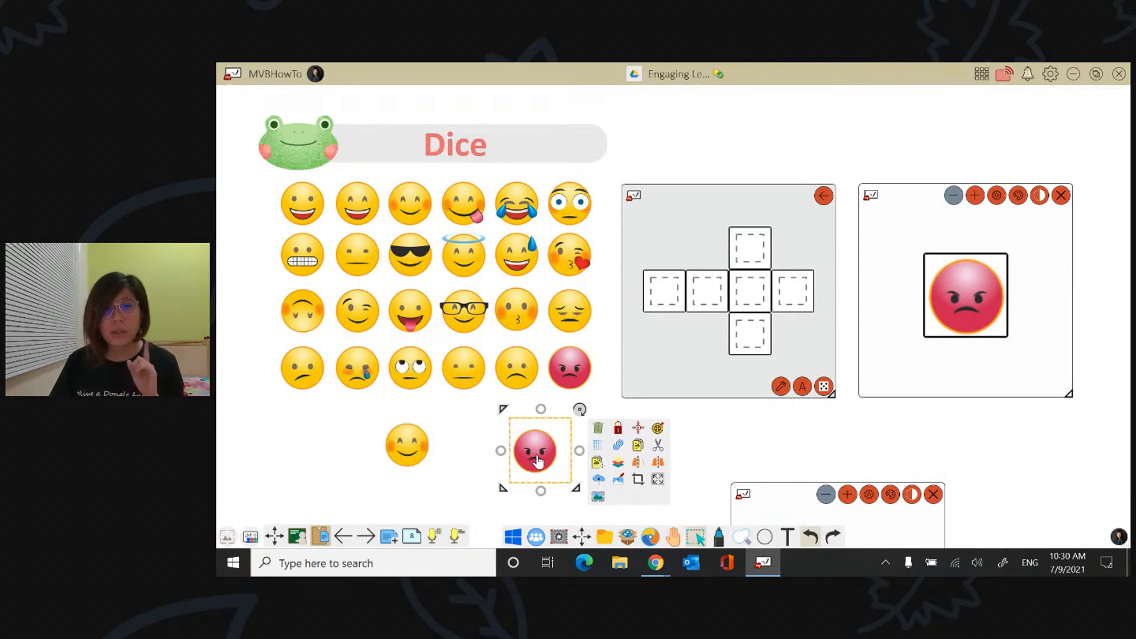
left_click_drag(536, 462, 653, 304)
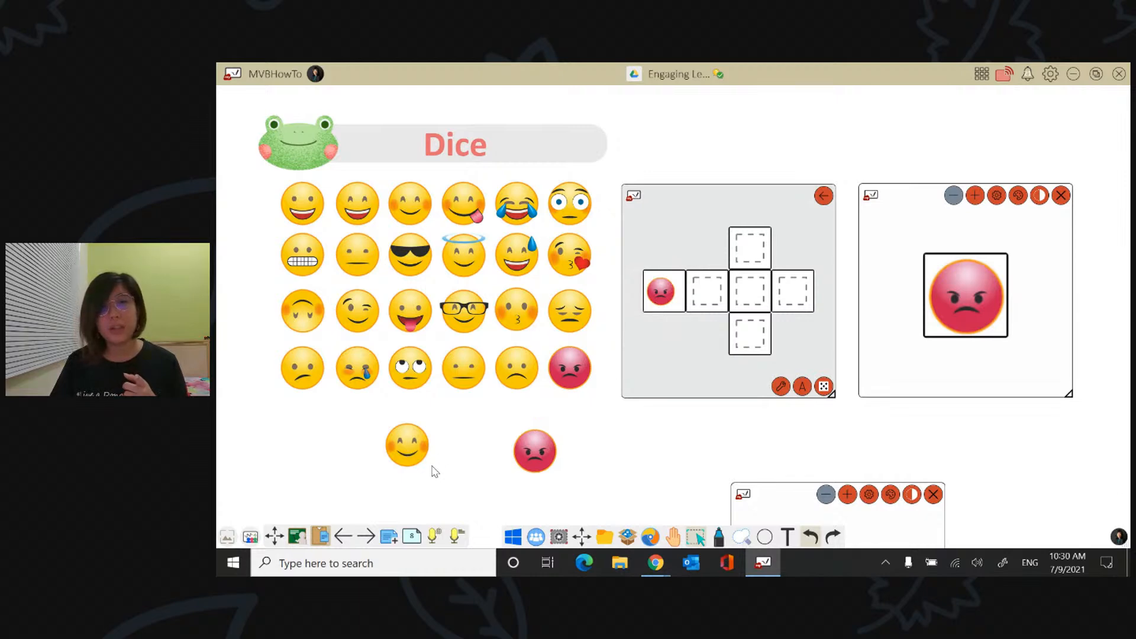
left_click(418, 455)
left_click_drag(417, 456, 716, 290)
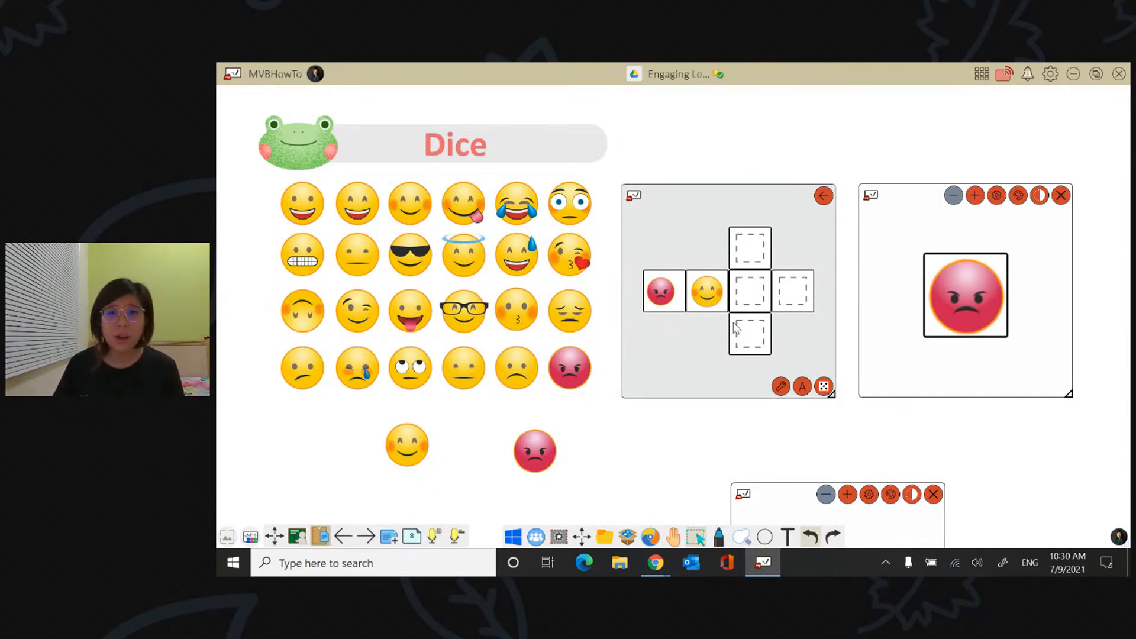
Leave the custom dice's face editing and roll both the new dice and the finished emoji dice
left_click(825, 196)
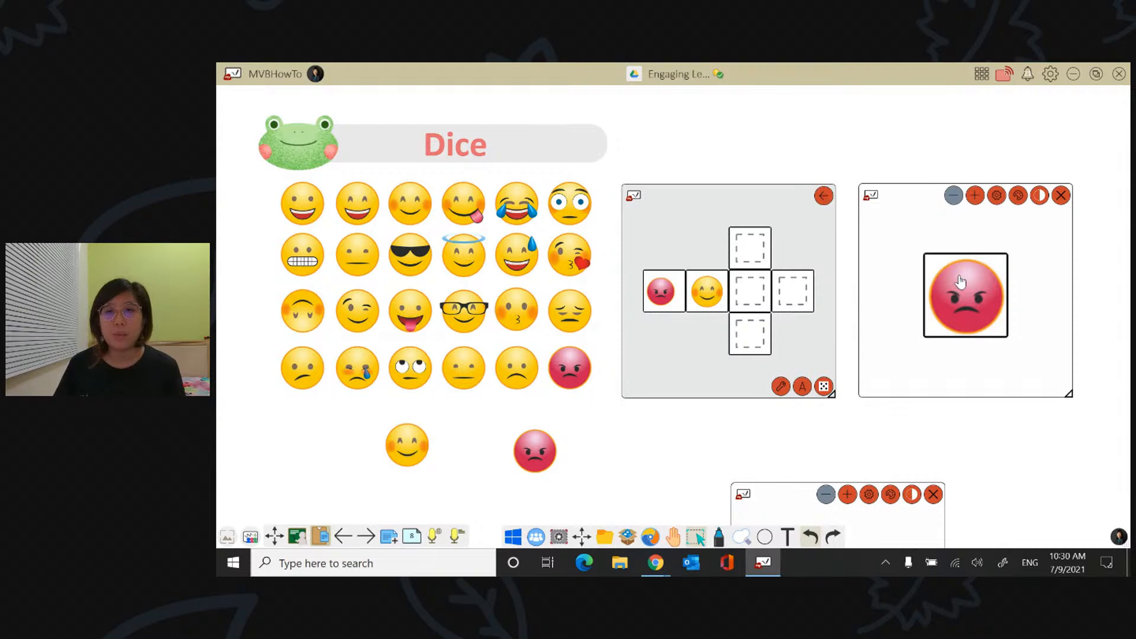
left_click(824, 197)
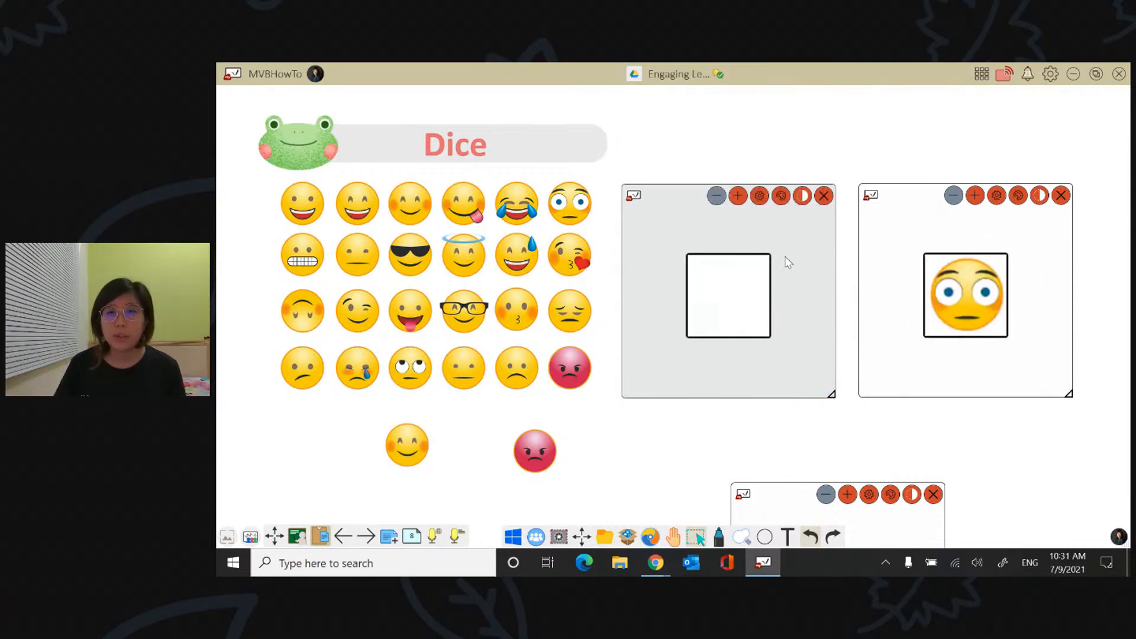
left_click(746, 294)
left_click(939, 306)
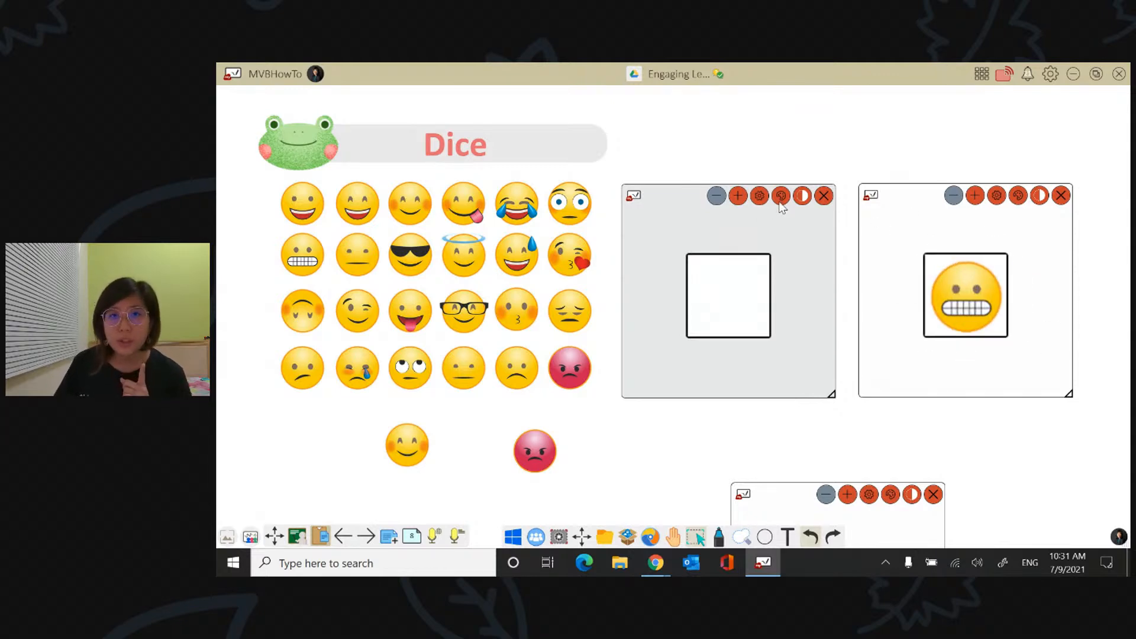
Set the new custom dice's color to blue #FF0000FF and roll it
left_click(782, 197)
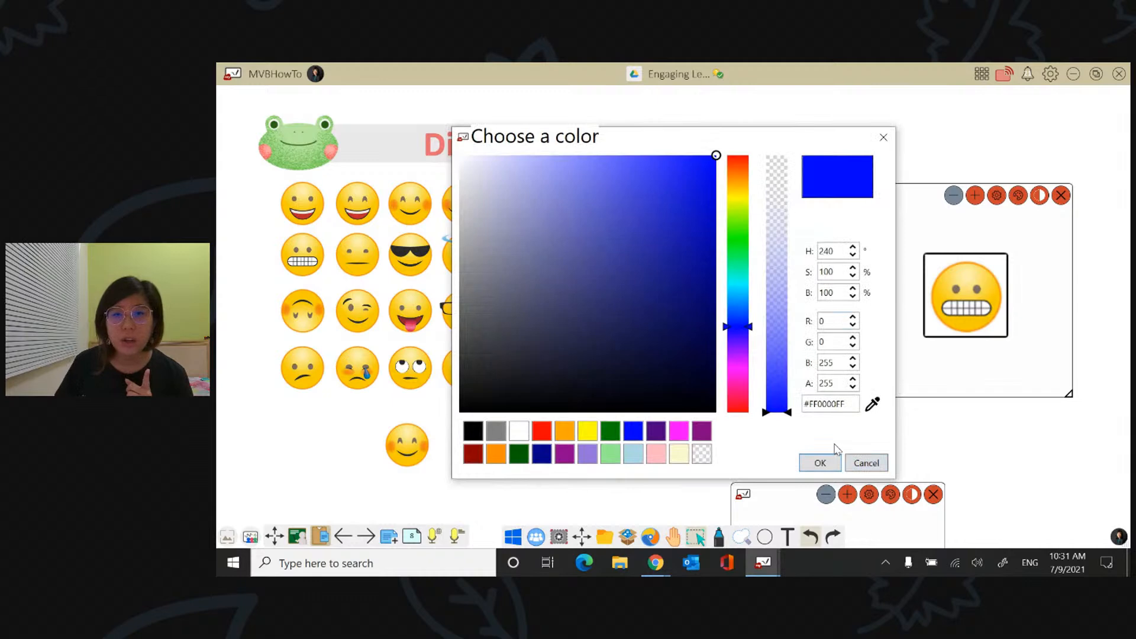
left_click(820, 464)
left_click(717, 284)
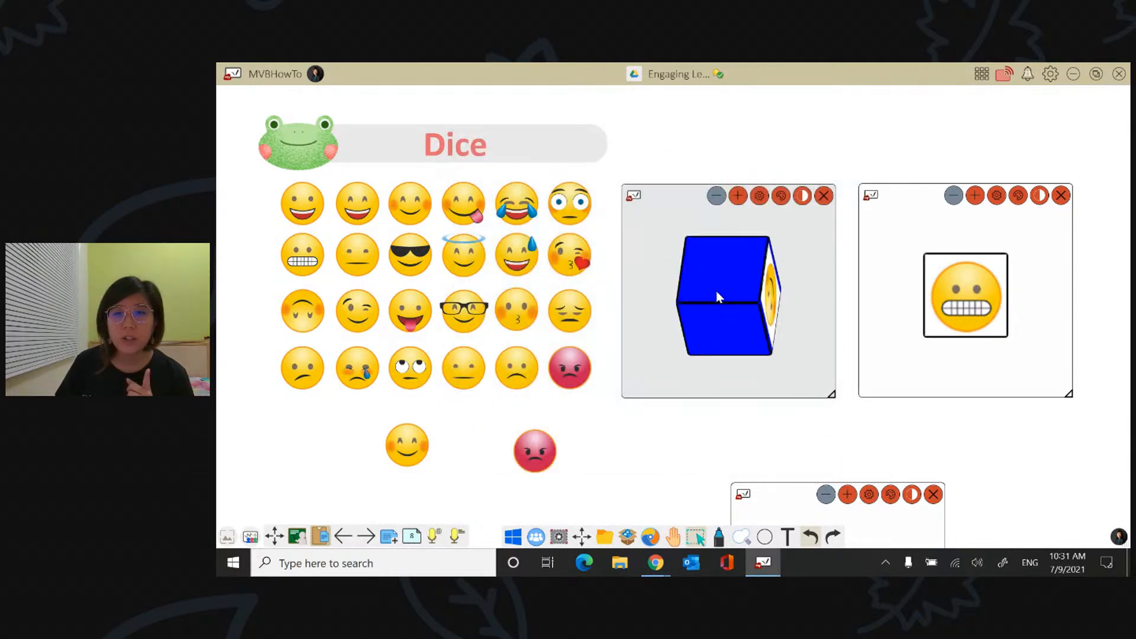
Make the blue dice's window background fully transparent and move the window over the emoji grid
left_click(804, 197)
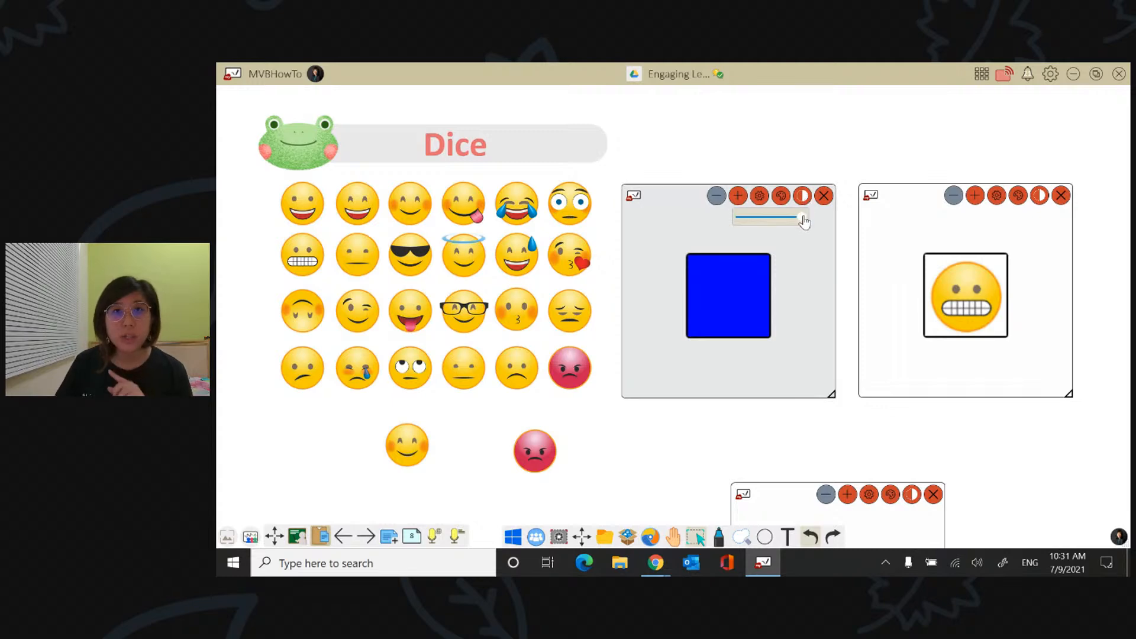
left_click_drag(685, 191, 659, 172)
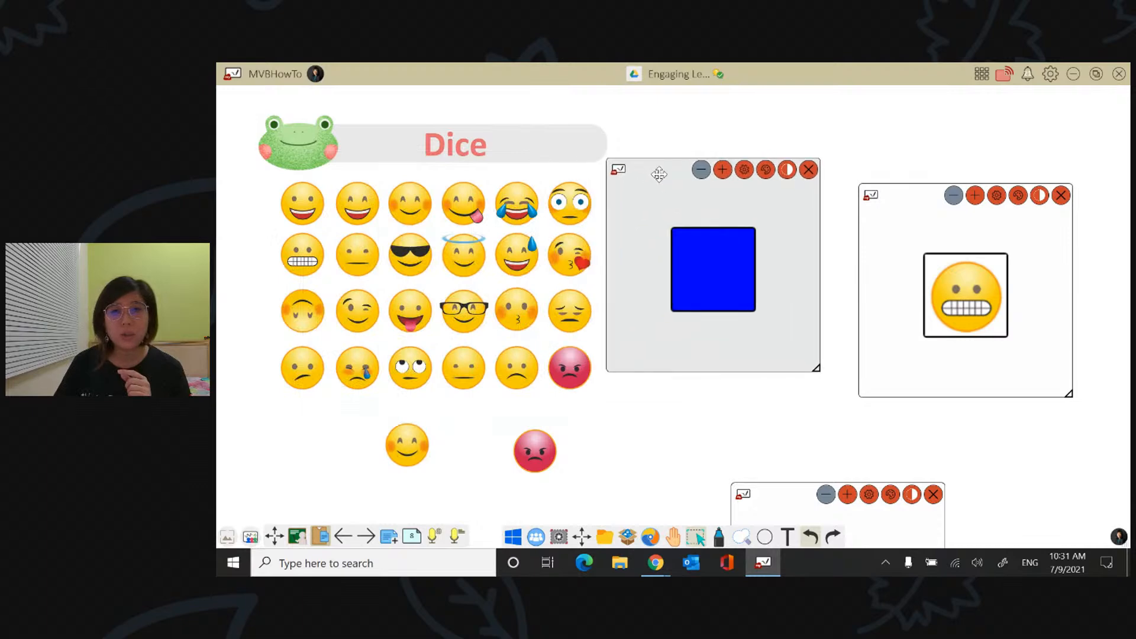
left_click(788, 171)
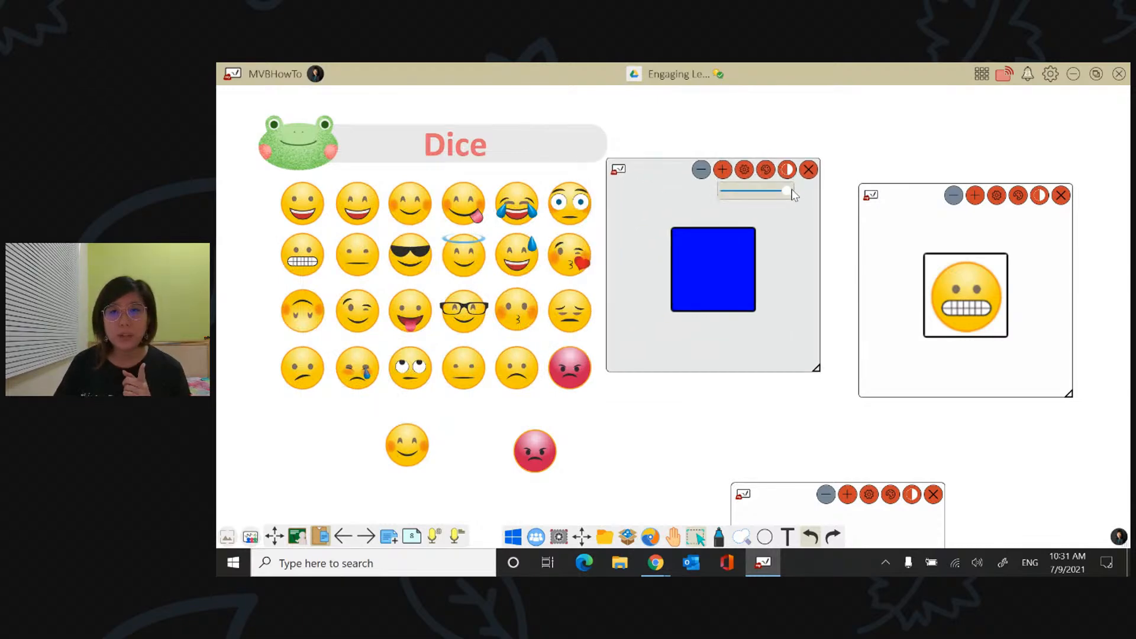
left_click_drag(790, 191, 726, 195)
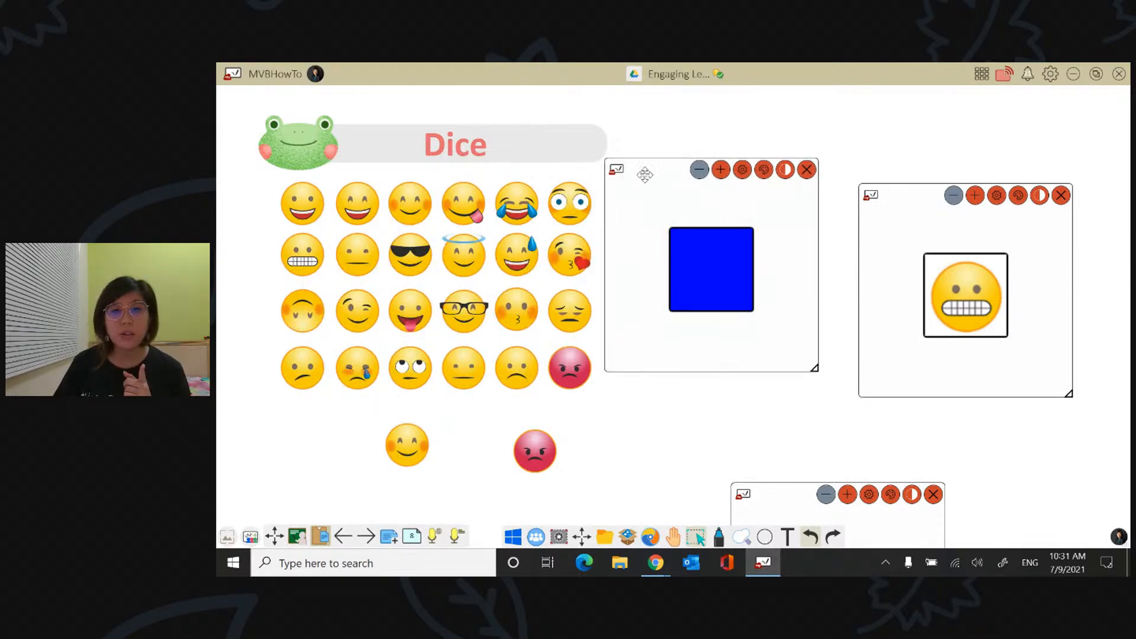
left_click_drag(642, 172, 702, 183)
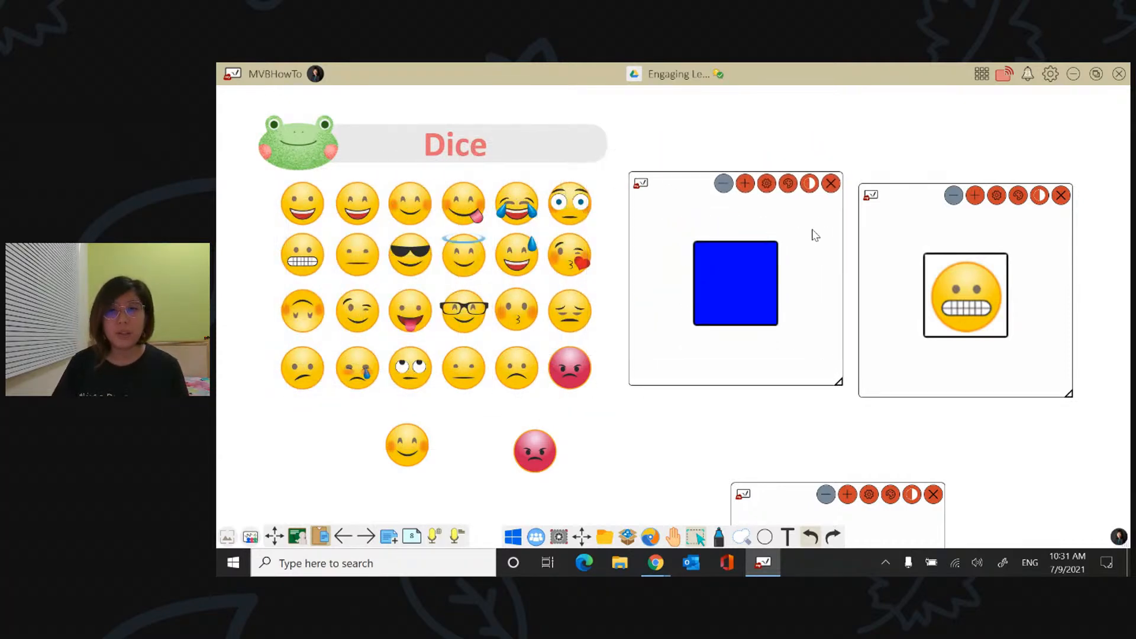
left_click_drag(696, 186, 627, 190)
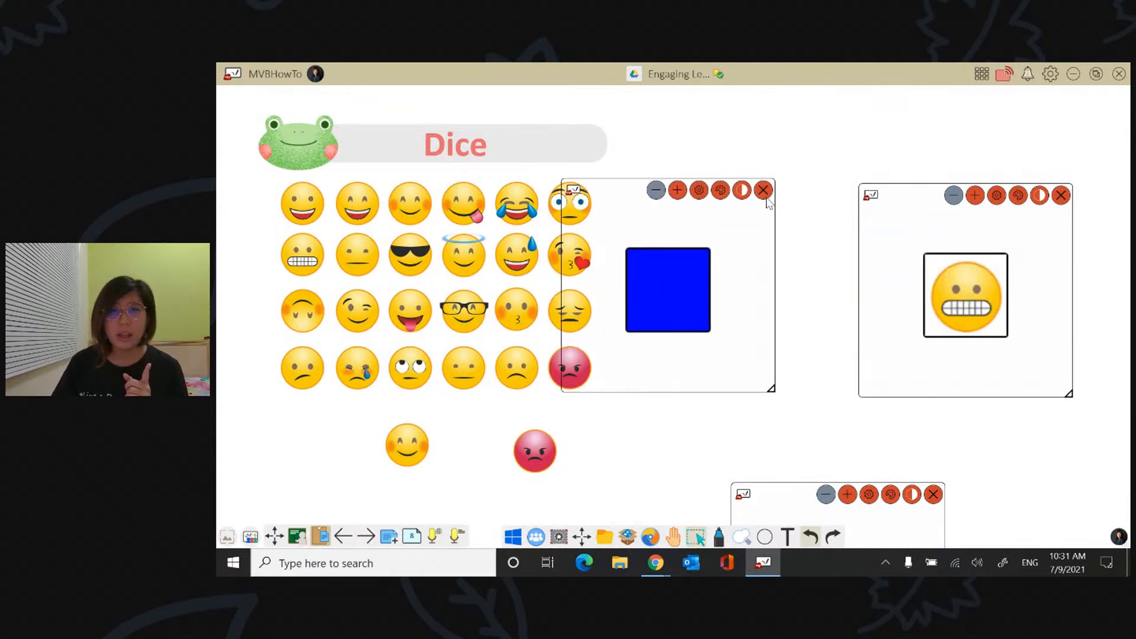
Close the blue dice and move the number dice up into its place beside the emoji dice
left_click(764, 191)
left_click_drag(781, 500, 672, 196)
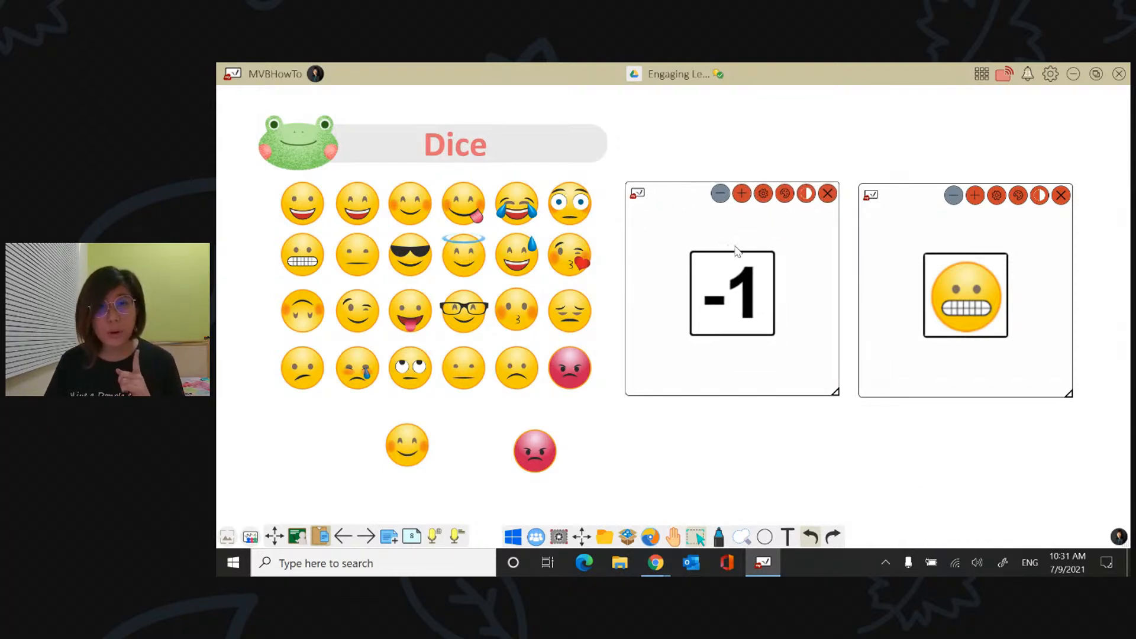
Replace the "Dance" face of the number dice with "RPS" and move the dice higher on the page
left_click(764, 195)
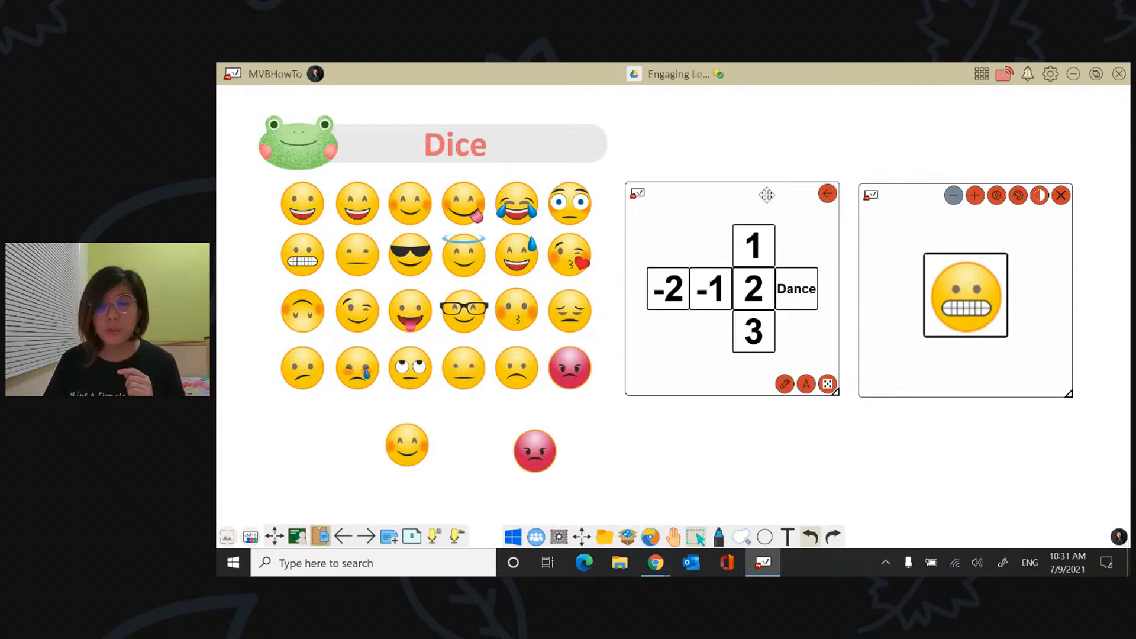
left_click_drag(767, 195, 762, 191)
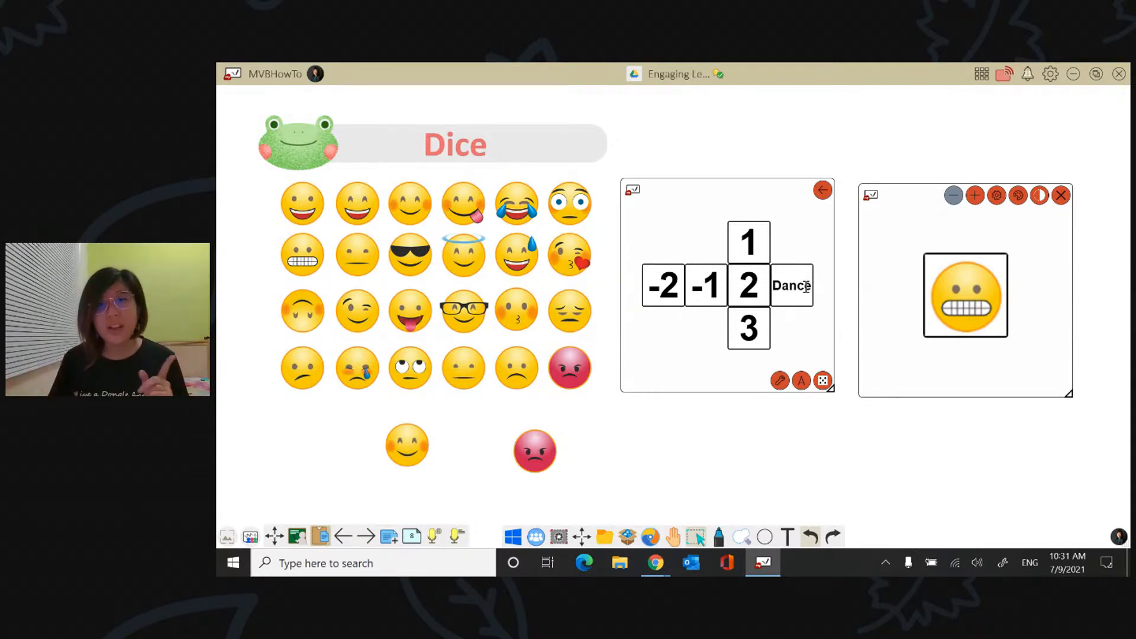
left_click_drag(810, 286, 750, 269)
key("BackSpace")
type("RPS")
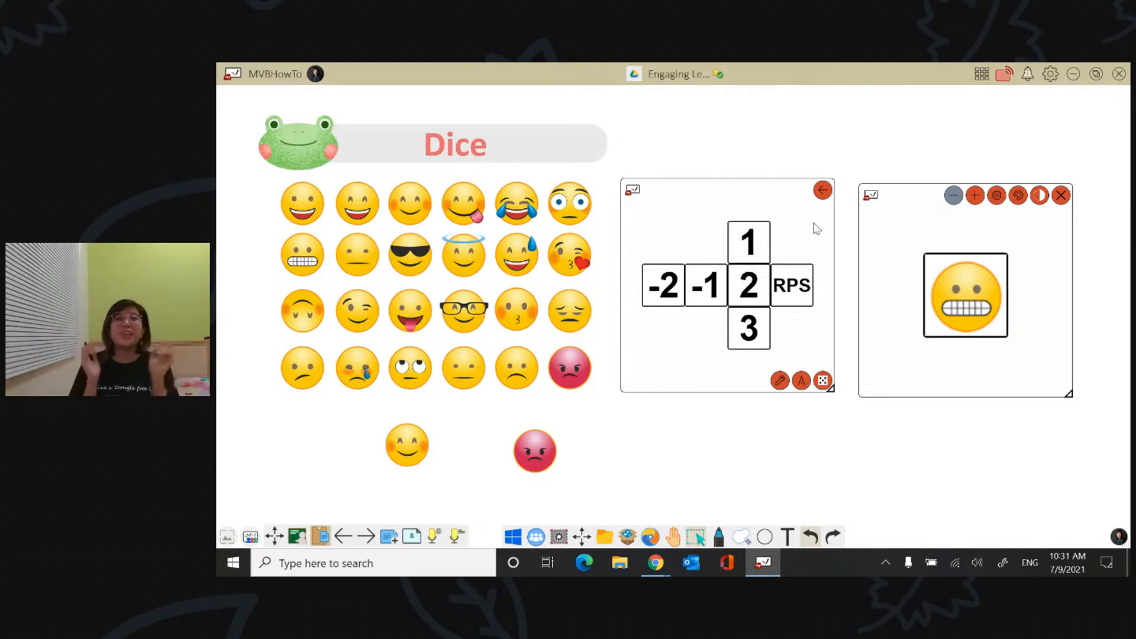
left_click_drag(767, 206, 767, 142)
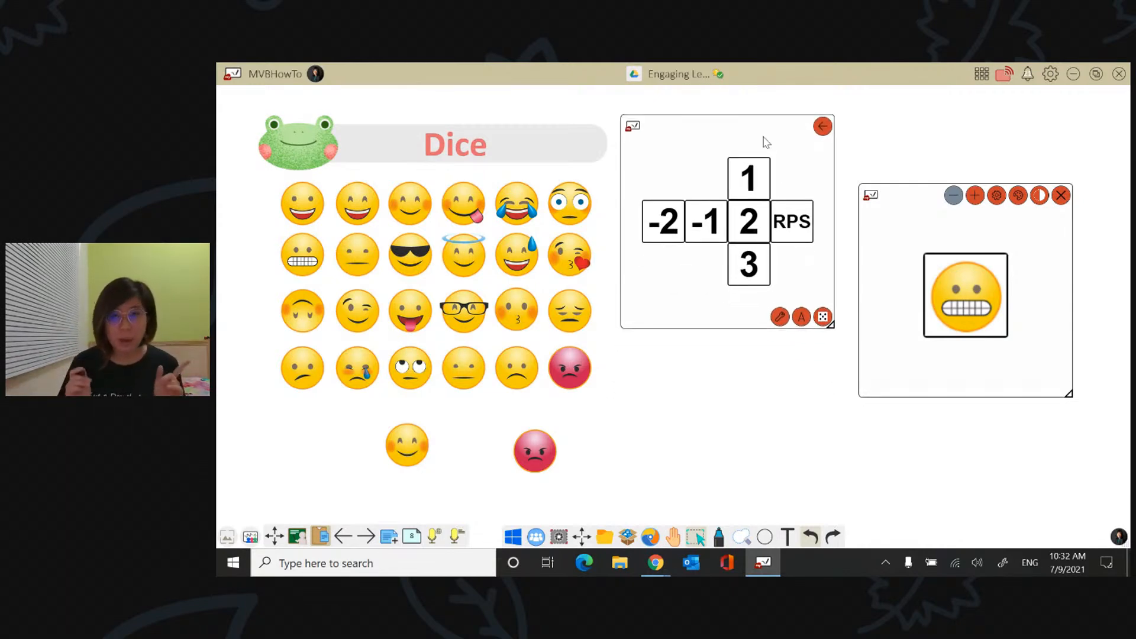
Handwrite "RPS" in blue pen just below the number dice
left_click(719, 537)
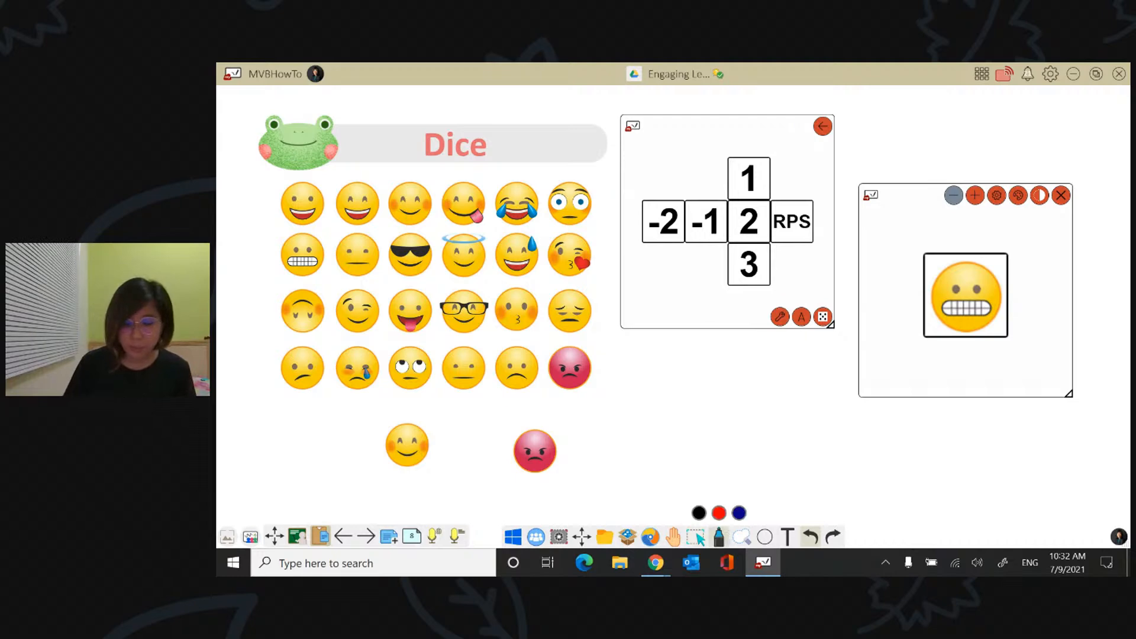
mouse_move(693, 339)
left_mouse_down()
mouse_move(687, 383)
mouse_move(725, 390)
left_mouse_up()
left_click_drag(747, 336, 752, 357)
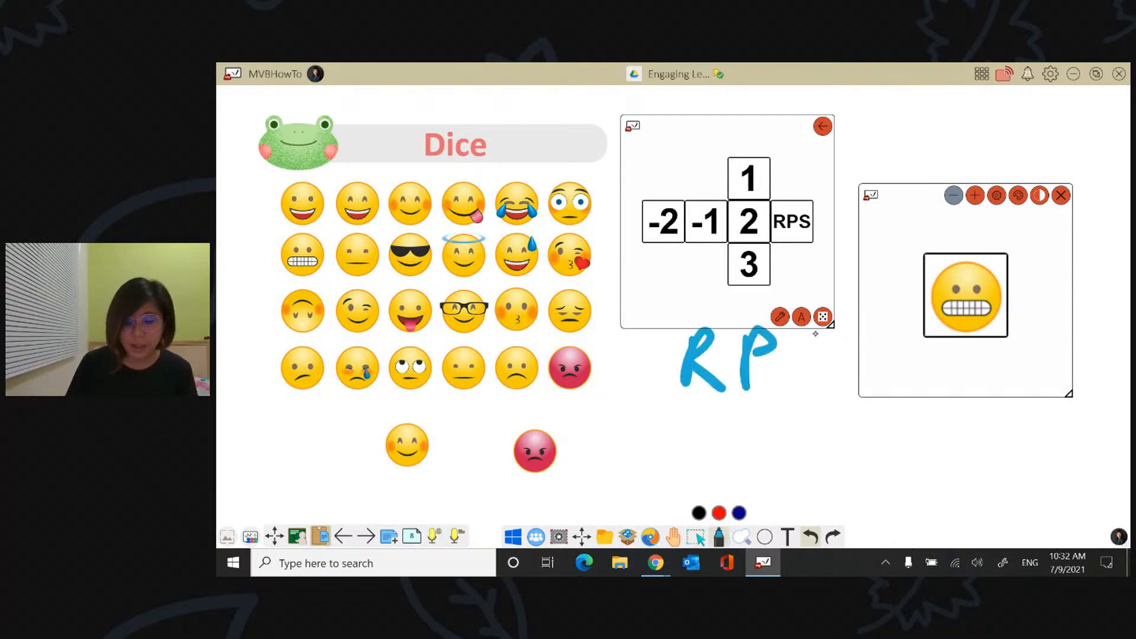
left_click_drag(832, 337, 812, 374)
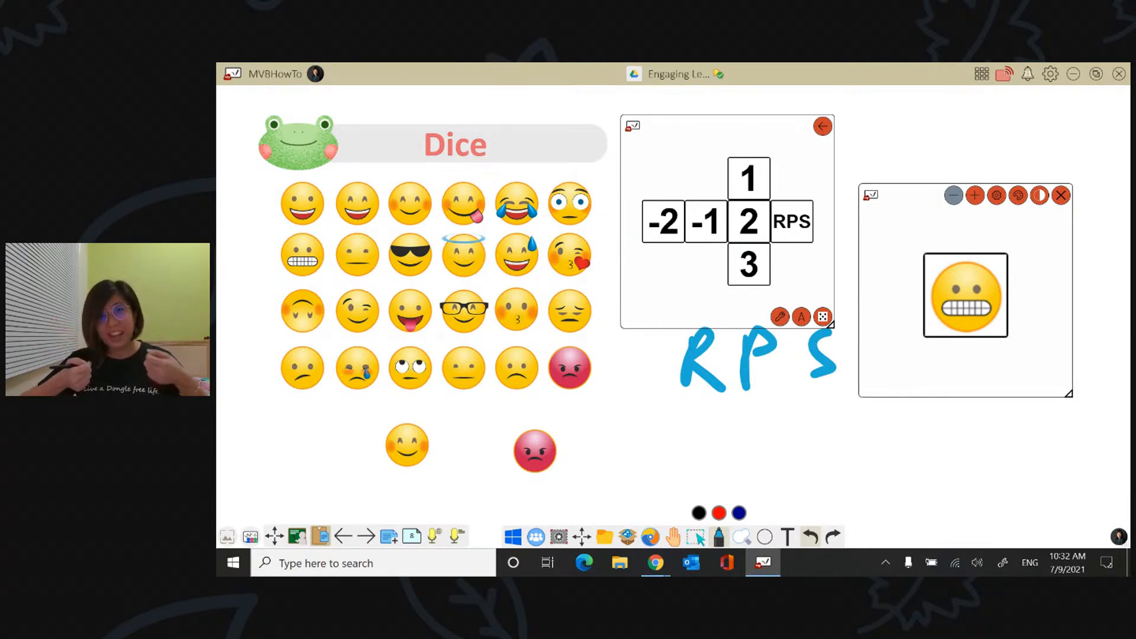
Draw branches from the handwritten RPS to a tick and a cross, and write "+3" beside the tick
mouse_move(736, 394)
left_mouse_down()
mouse_move(681, 432)
mouse_move(621, 438)
left_mouse_up()
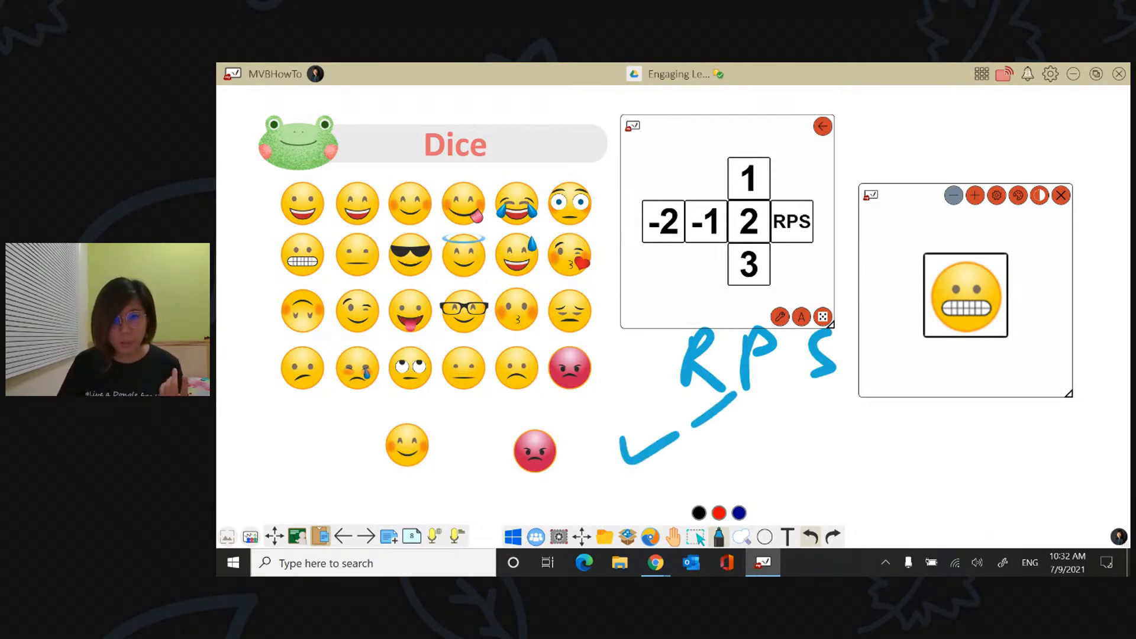
mouse_move(734, 392)
left_mouse_down()
mouse_move(801, 422)
mouse_move(837, 474)
mouse_move(799, 472)
left_mouse_up()
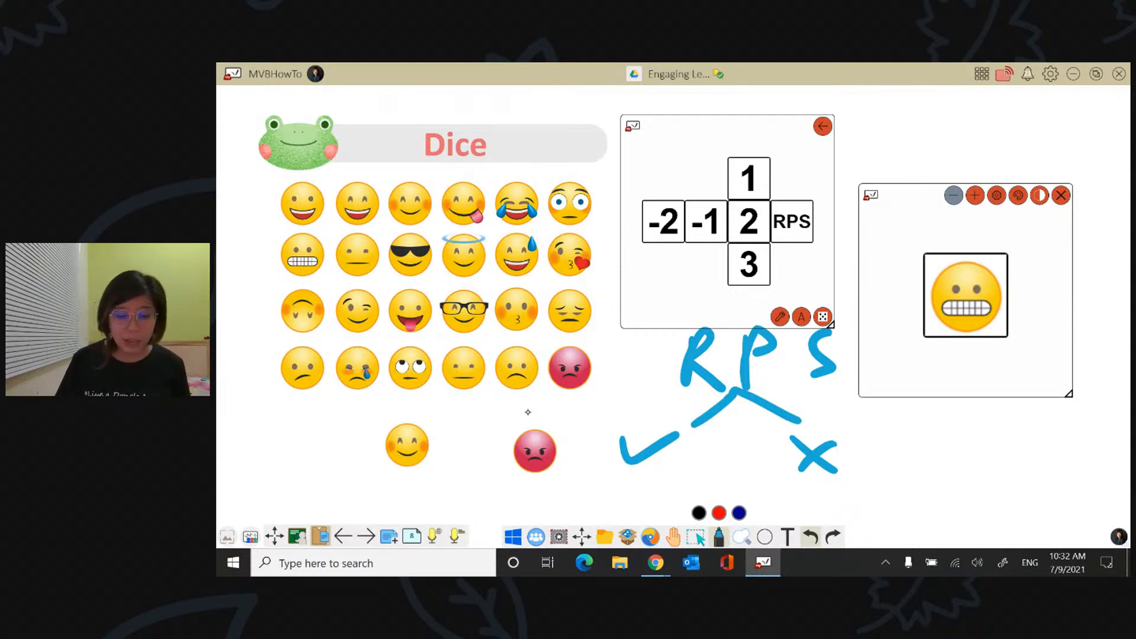
left_click_drag(506, 411, 541, 408)
left_click_drag(524, 401, 526, 429)
left_click_drag(560, 388, 558, 437)
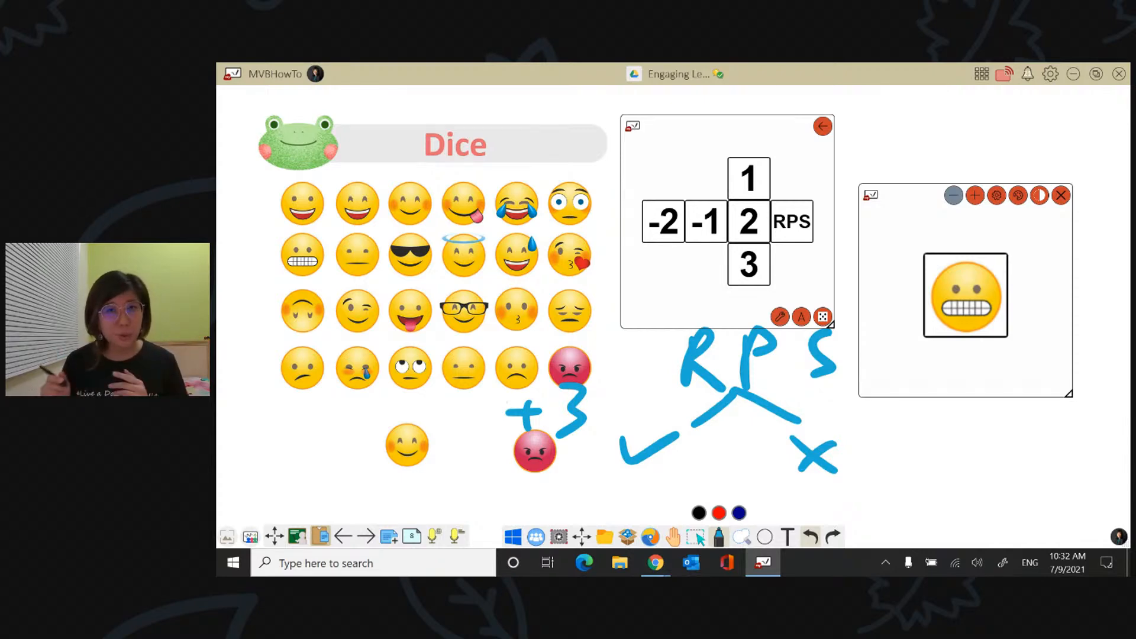
Handwrite "Start" next to the cross and sketch a circle with short strokes around the separate smiling emoji
mouse_move(894, 431)
left_mouse_down()
mouse_move(866, 469)
mouse_move(911, 472)
left_mouse_up()
mouse_move(898, 451)
left_mouse_down()
mouse_move(946, 447)
mouse_move(954, 471)
mouse_move(978, 444)
left_mouse_up()
mouse_move(1010, 418)
left_mouse_down()
mouse_move(1004, 459)
mouse_move(1017, 439)
left_mouse_up()
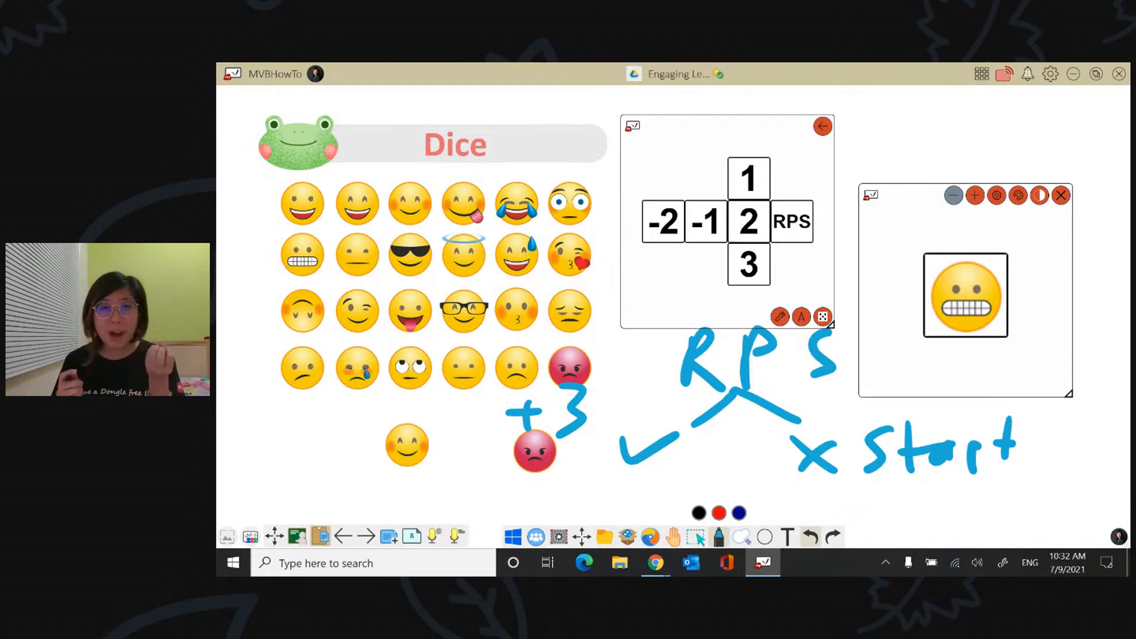
mouse_move(372, 442)
left_mouse_down()
mouse_move(402, 470)
mouse_move(383, 433)
mouse_move(388, 400)
mouse_move(423, 408)
left_mouse_up()
mouse_move(420, 372)
left_mouse_down()
mouse_move(421, 392)
mouse_move(390, 380)
left_mouse_up()
left_click_drag(345, 392, 362, 397)
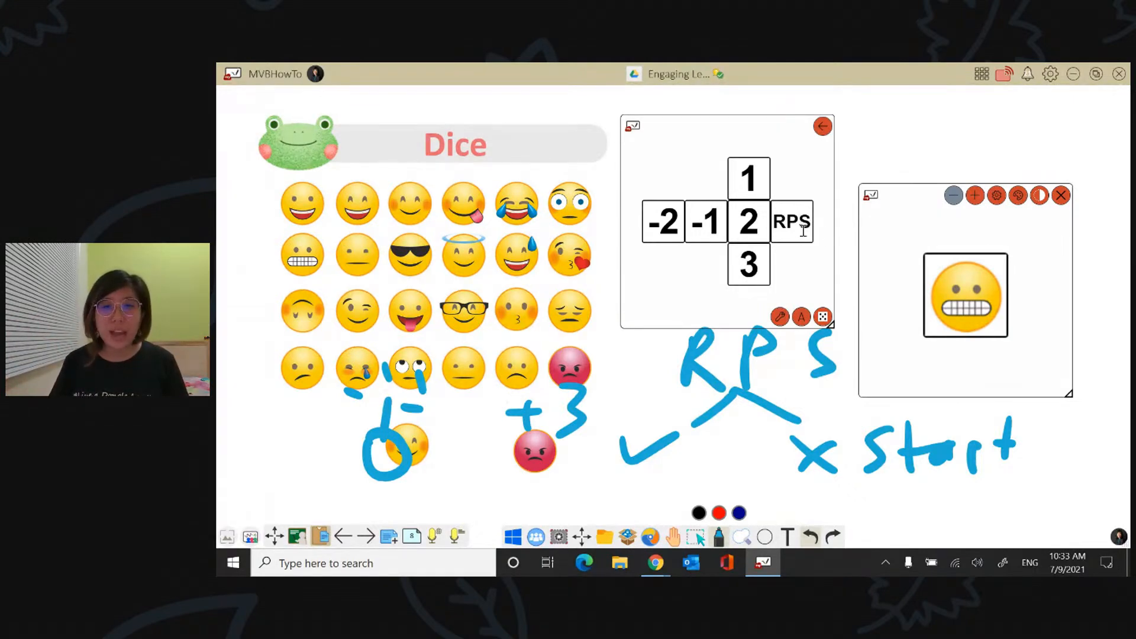
Go to the next page and draw a large blue # between the monkey and the frog
left_click(367, 540)
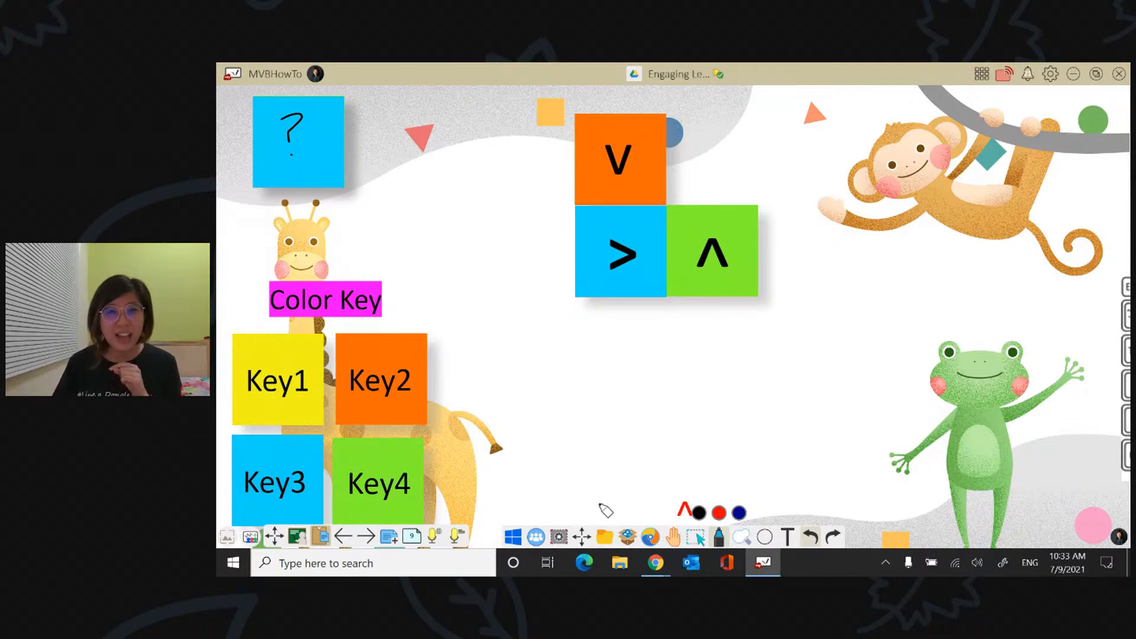
left_click(699, 540)
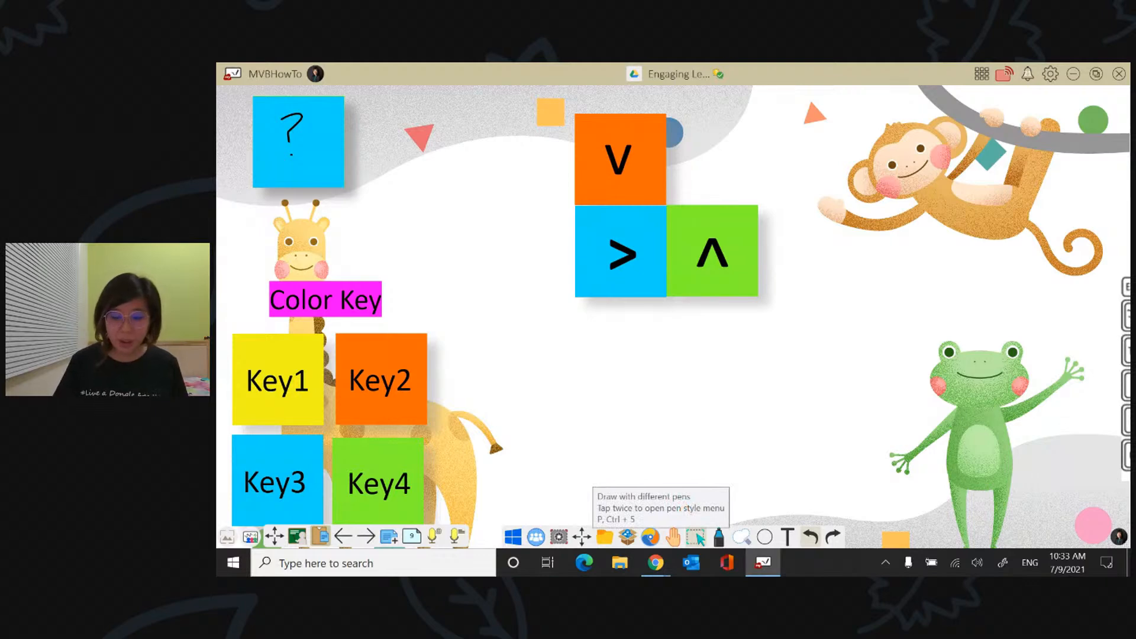
left_click(719, 537)
left_click_drag(920, 244, 899, 340)
left_click_drag(936, 256, 929, 326)
mouse_move(883, 293)
left_mouse_down()
mouse_move(965, 272)
mouse_move(986, 289)
left_mouse_up()
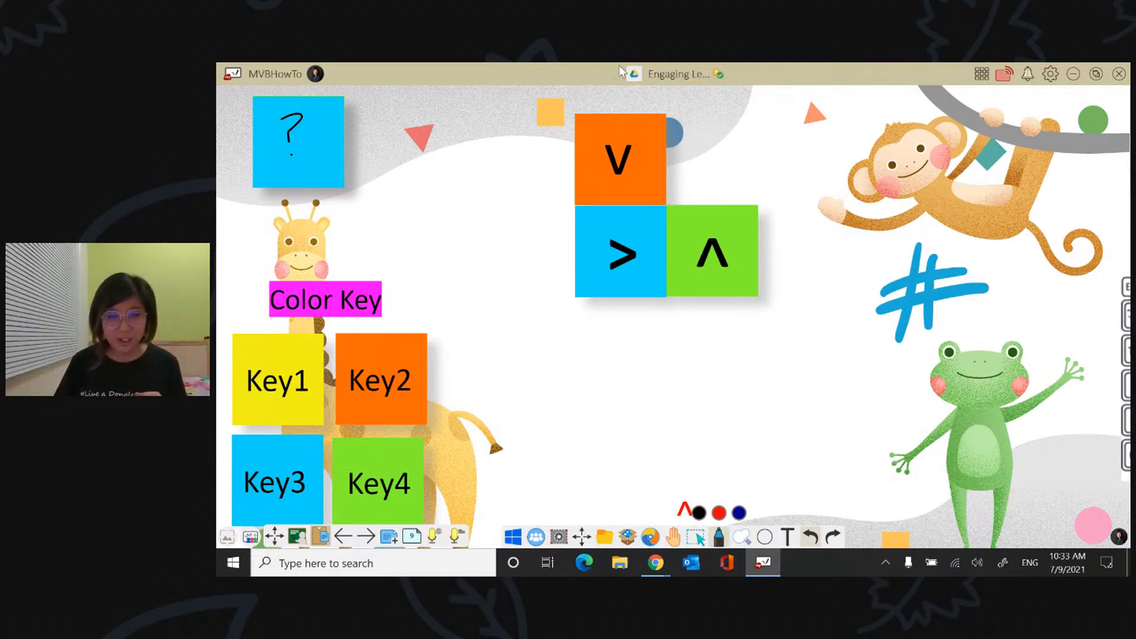
Pull the small red ^ up from the page's lower edge to below the colored notes, revealing the question attached to it
left_click(696, 537)
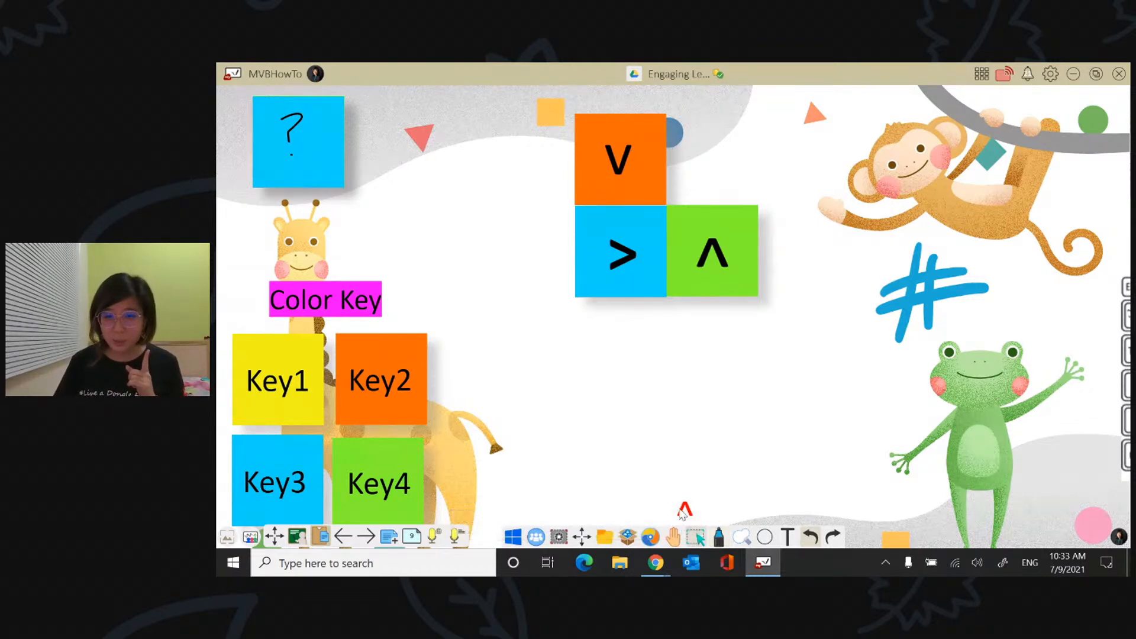
left_click_drag(687, 509, 673, 349)
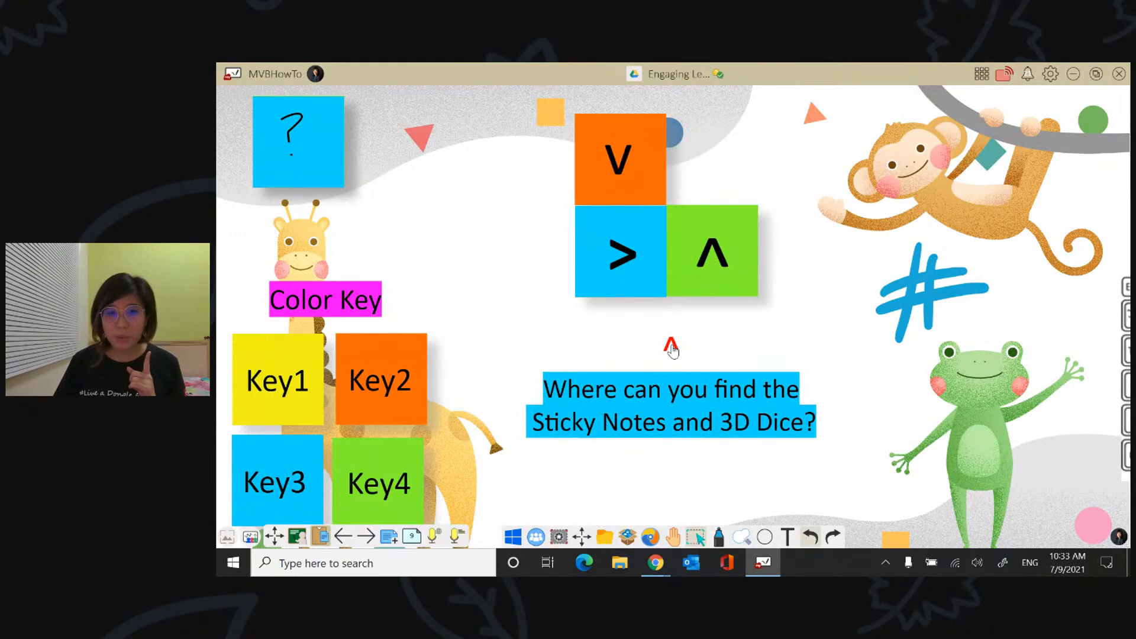
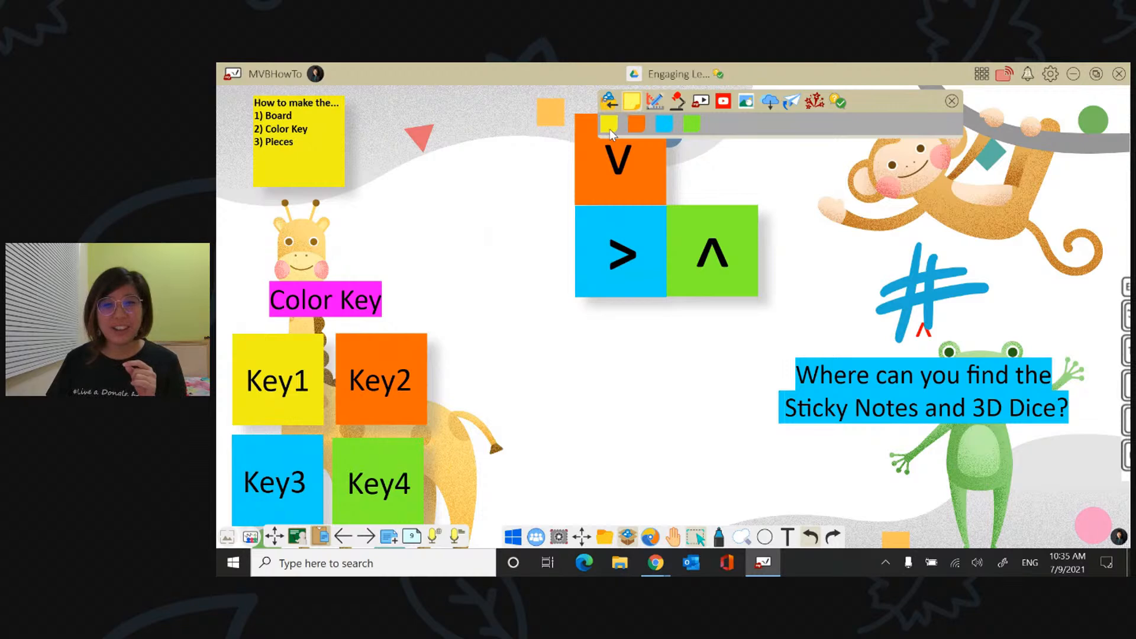
Add a blank yellow sticky note, close the toolbox, and place the note directly beside the orange V note
left_click(609, 125)
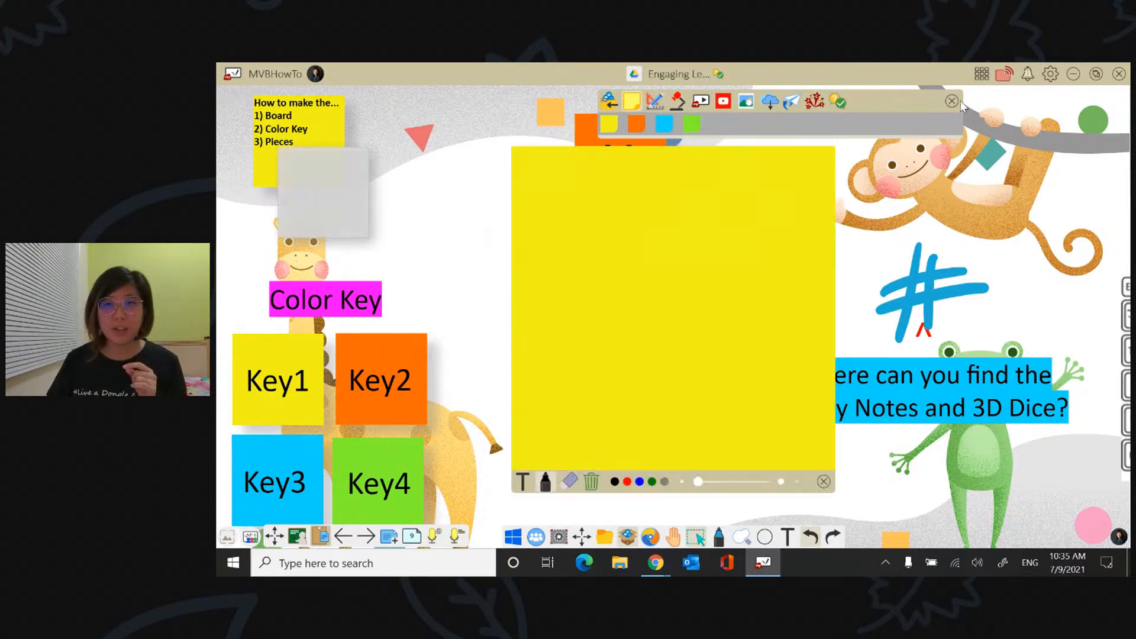
mouse_move(876, 101)
left_mouse_down()
mouse_move(831, 186)
mouse_move(801, 302)
mouse_move(824, 176)
mouse_move(863, 103)
left_mouse_up()
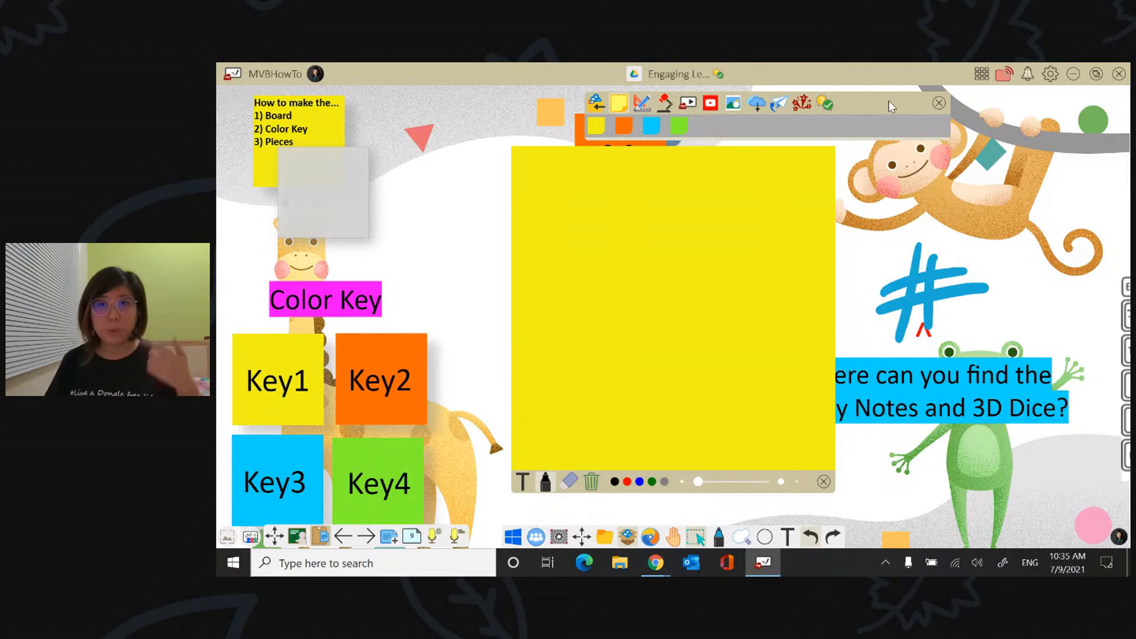
left_click(939, 103)
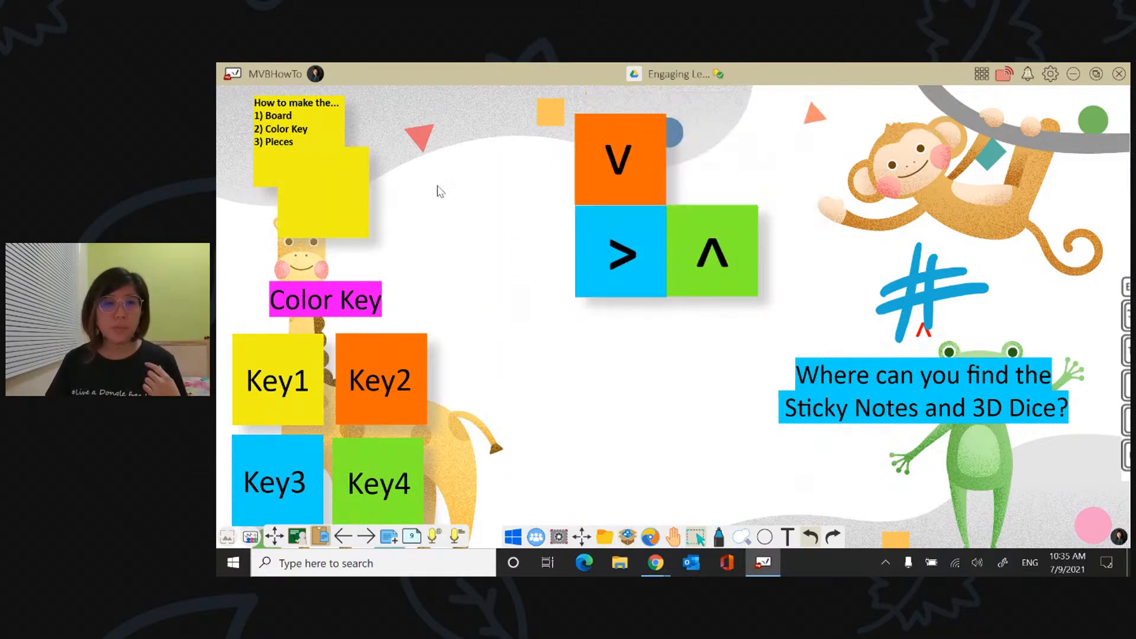
left_click_drag(346, 205, 549, 172)
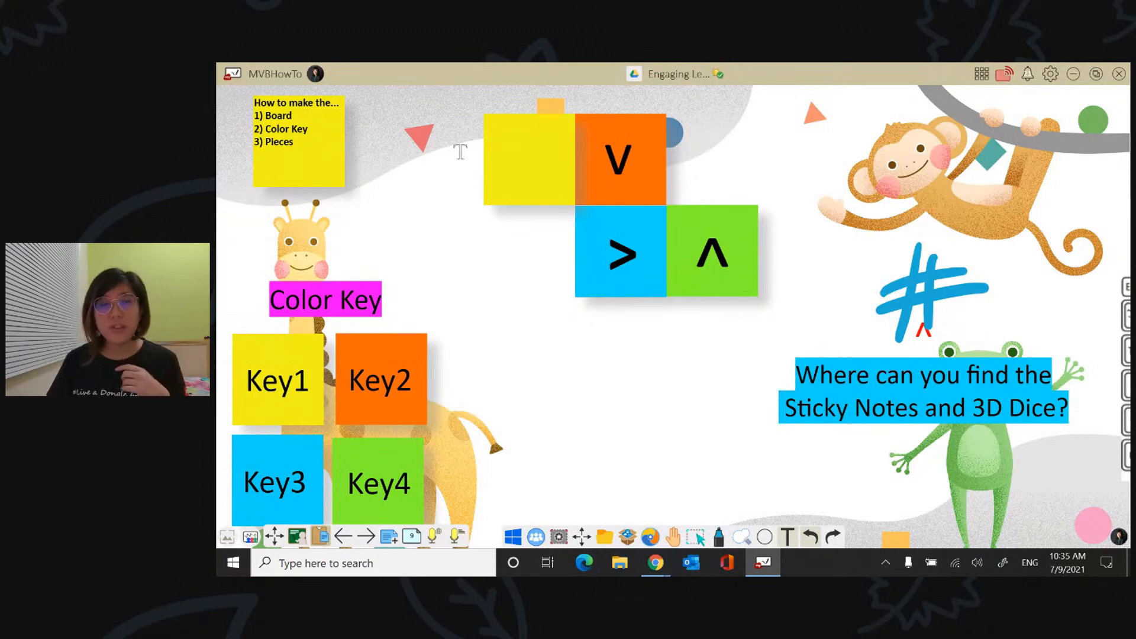
Add the text "Start" on the new yellow note and enlarge it to nearly fill the note's width
double_click(503, 161)
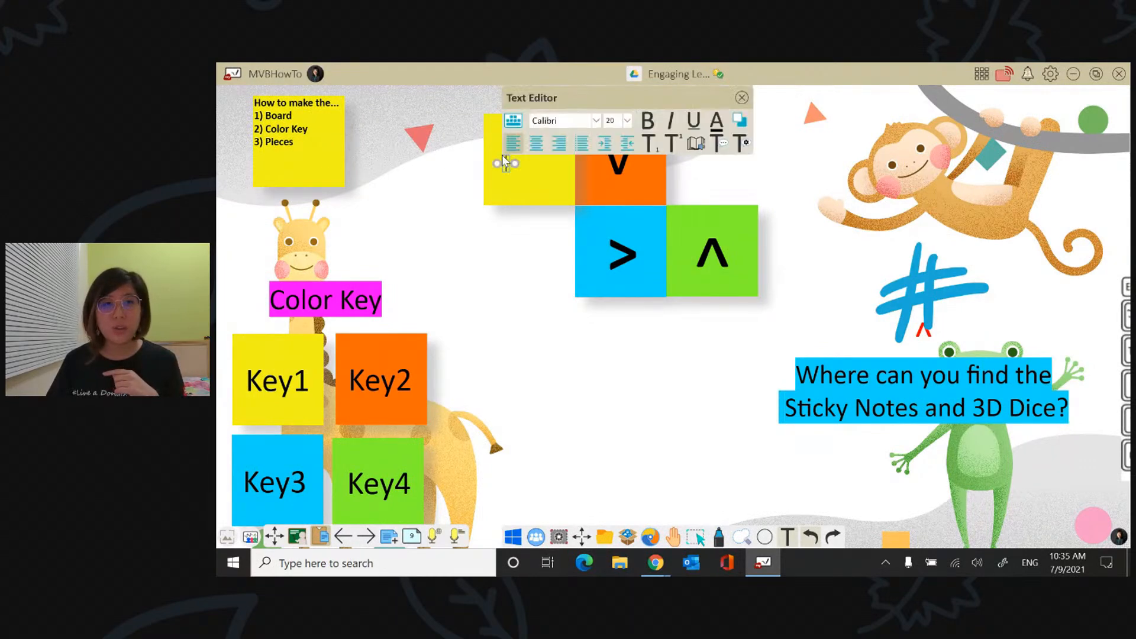
type("Start")
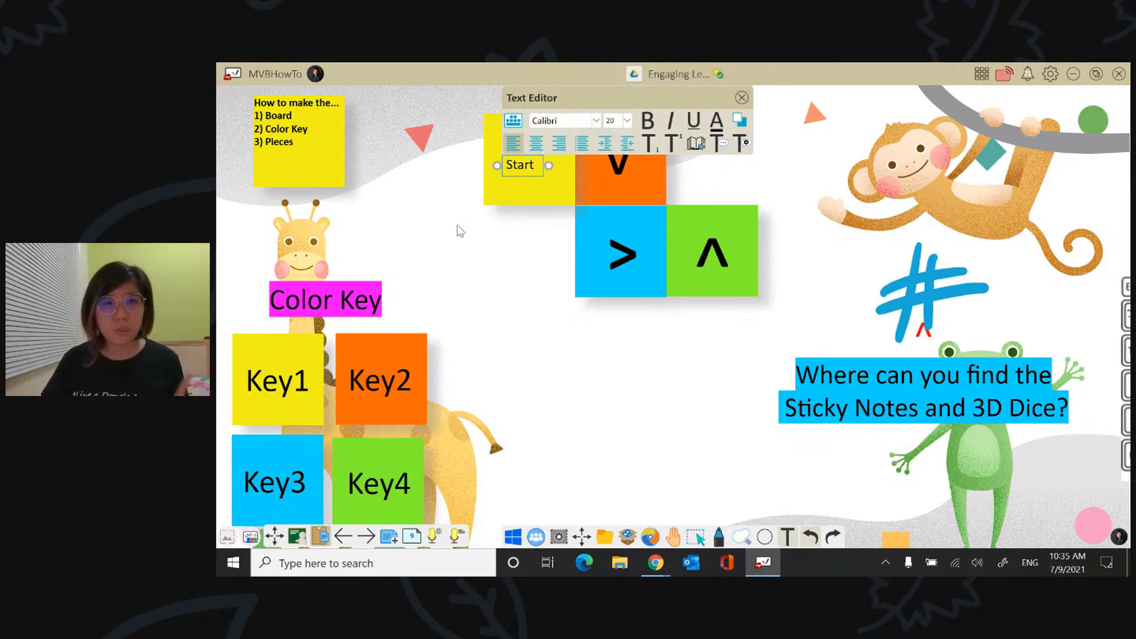
left_click(489, 215)
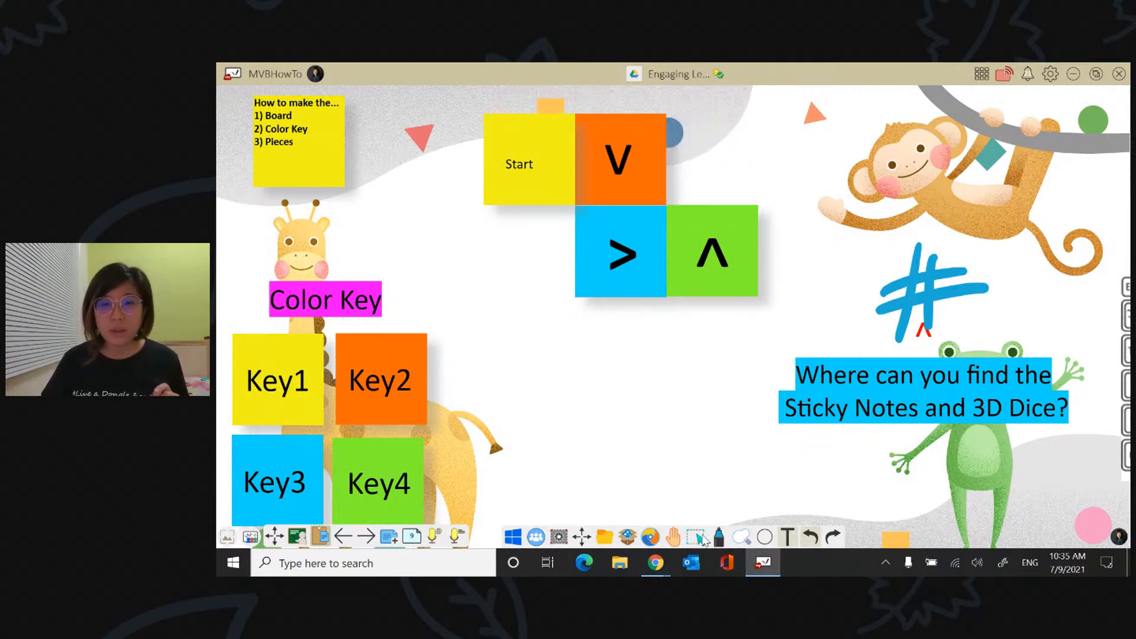
left_click(696, 537)
left_click(521, 166)
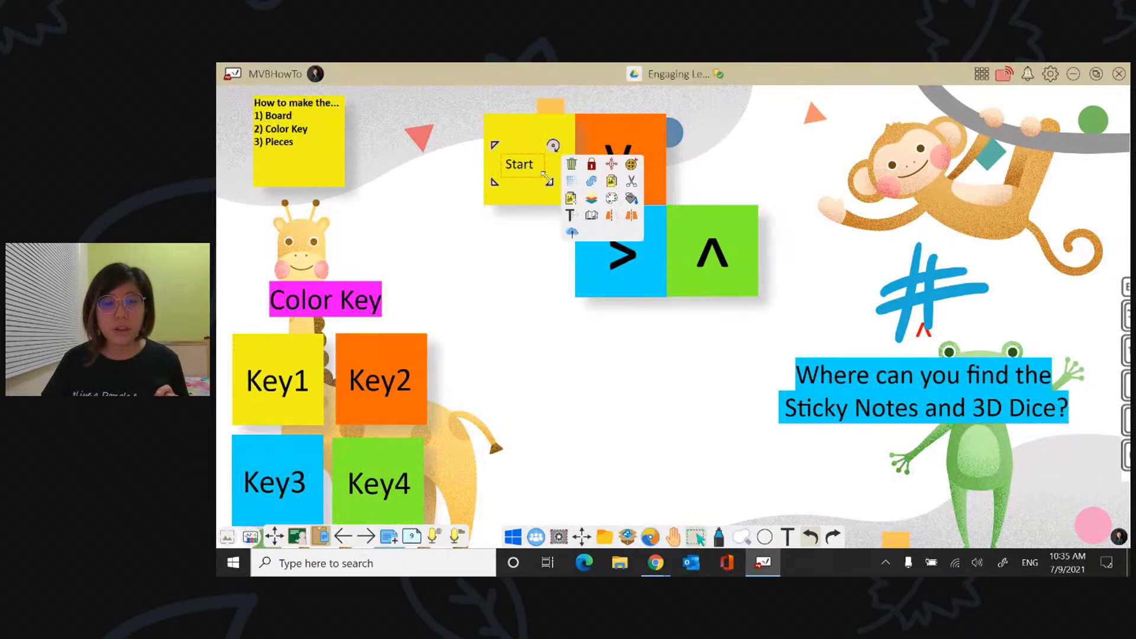
mouse_move(547, 178)
left_mouse_down()
mouse_move(601, 210)
mouse_move(544, 172)
left_mouse_up()
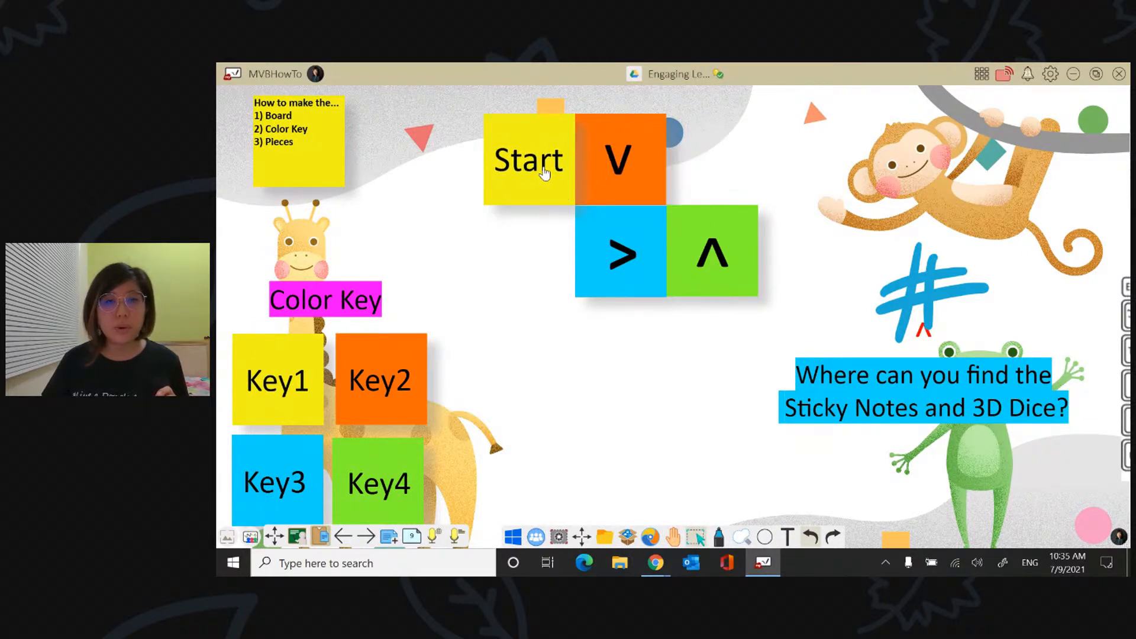
left_click(459, 273)
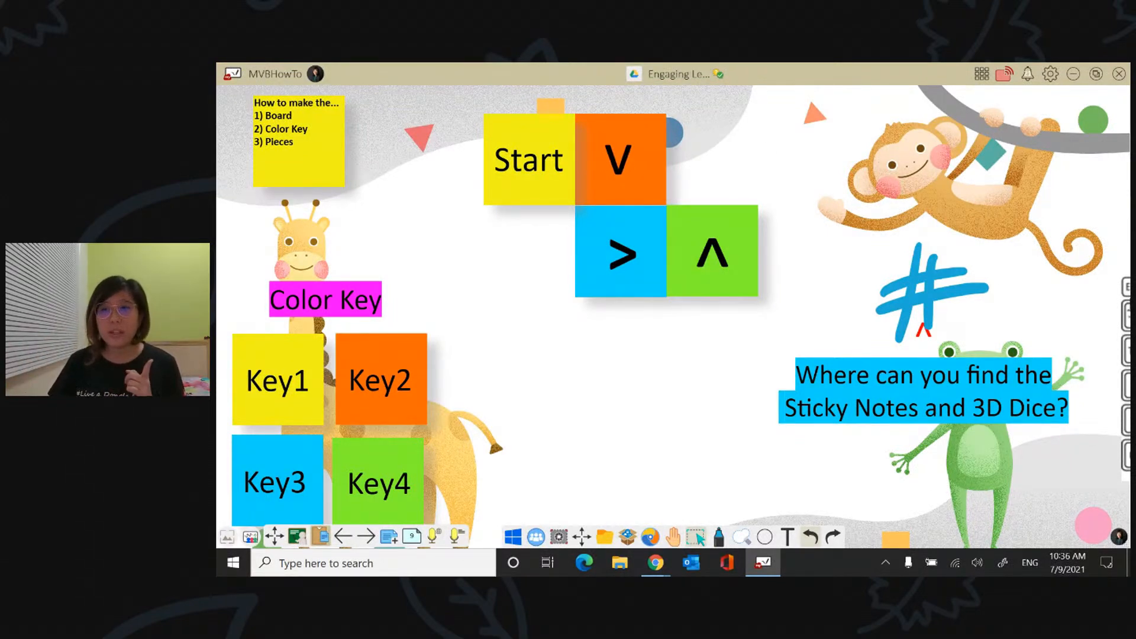
Pull the keyboard picture in from the page's edge, bring it in front of the question text, and move it over the colored board notes
left_click_drag(1115, 294, 477, 395)
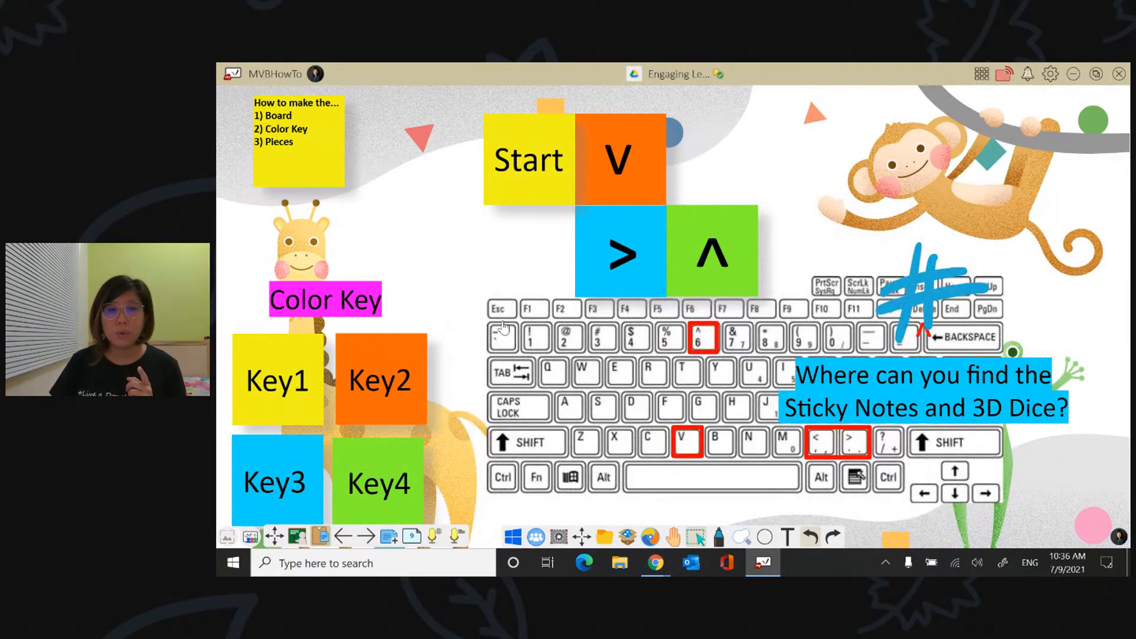
left_click(503, 327)
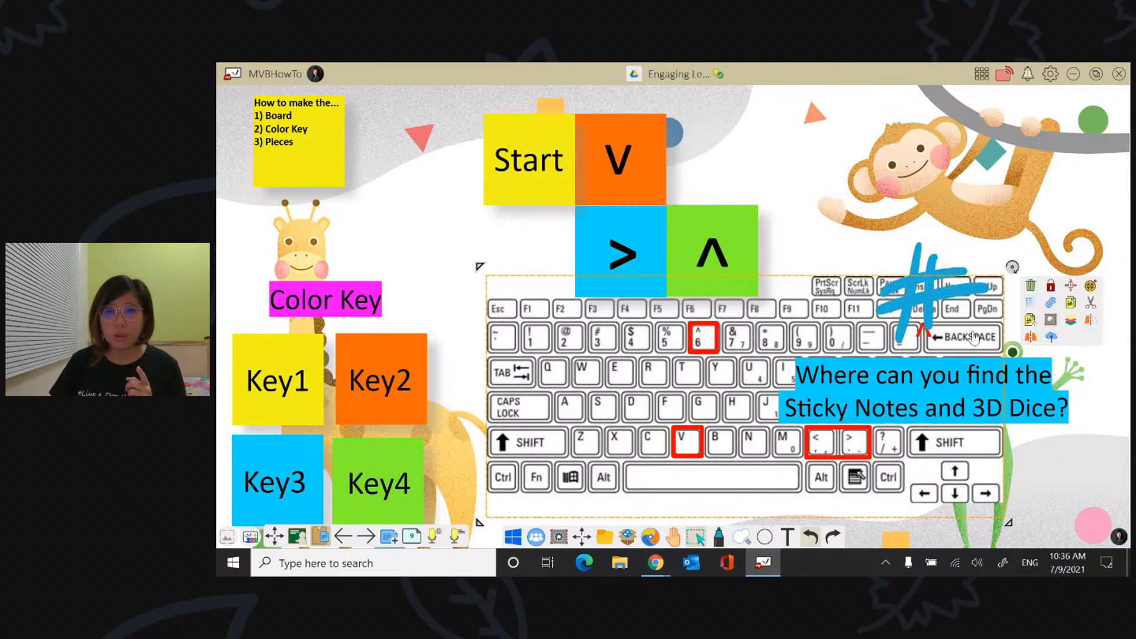
left_click(1073, 324)
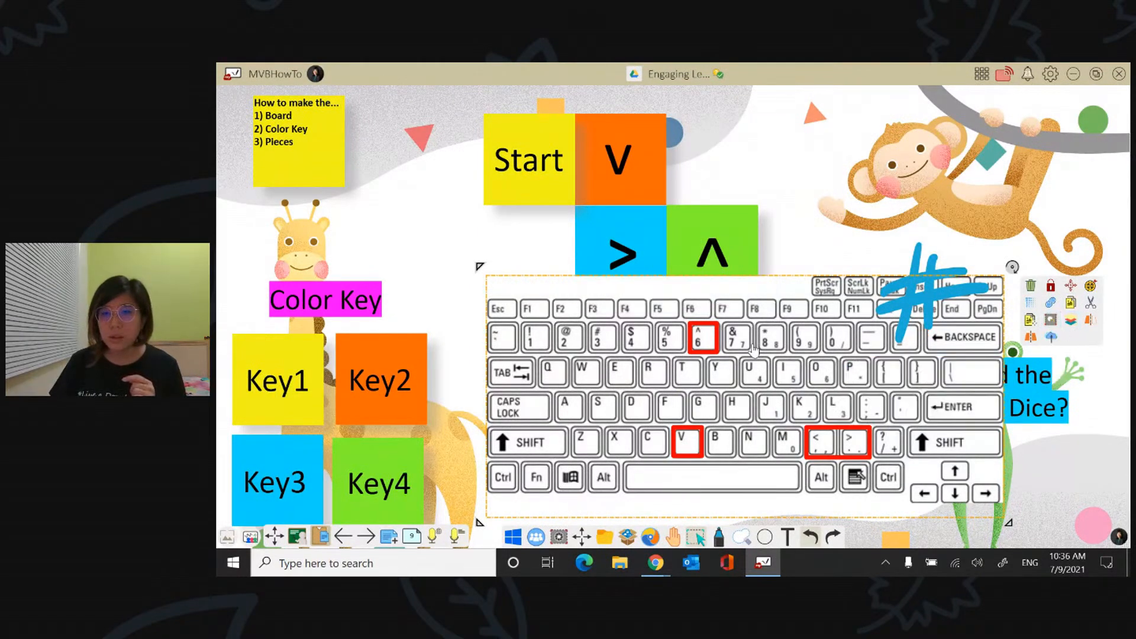
left_click_drag(711, 324, 607, 197)
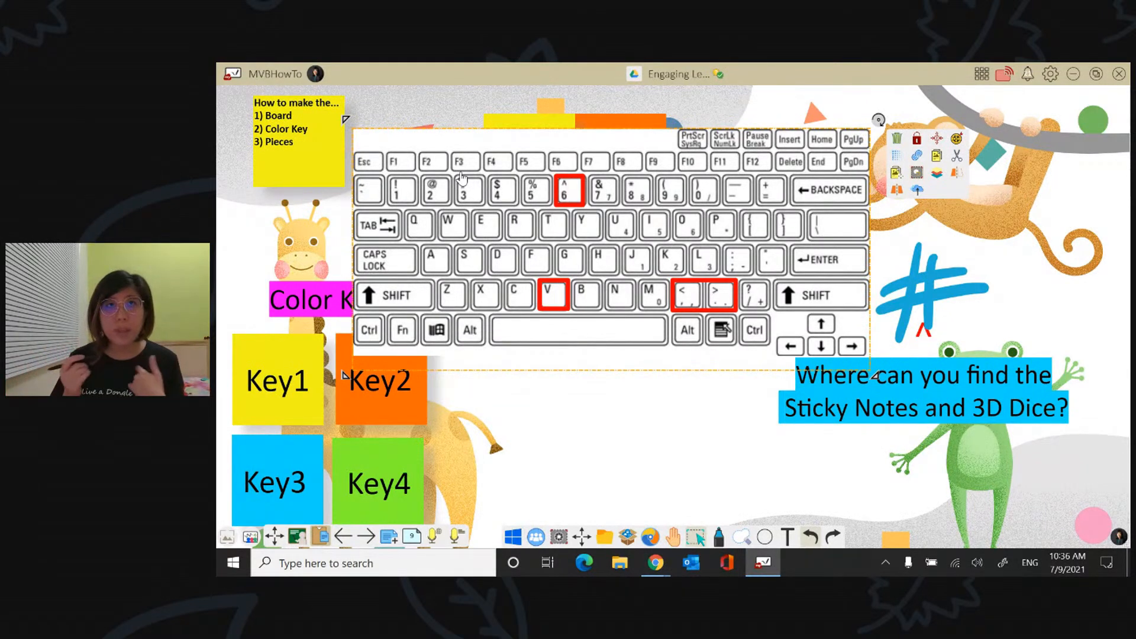
left_click_drag(461, 177, 434, 227)
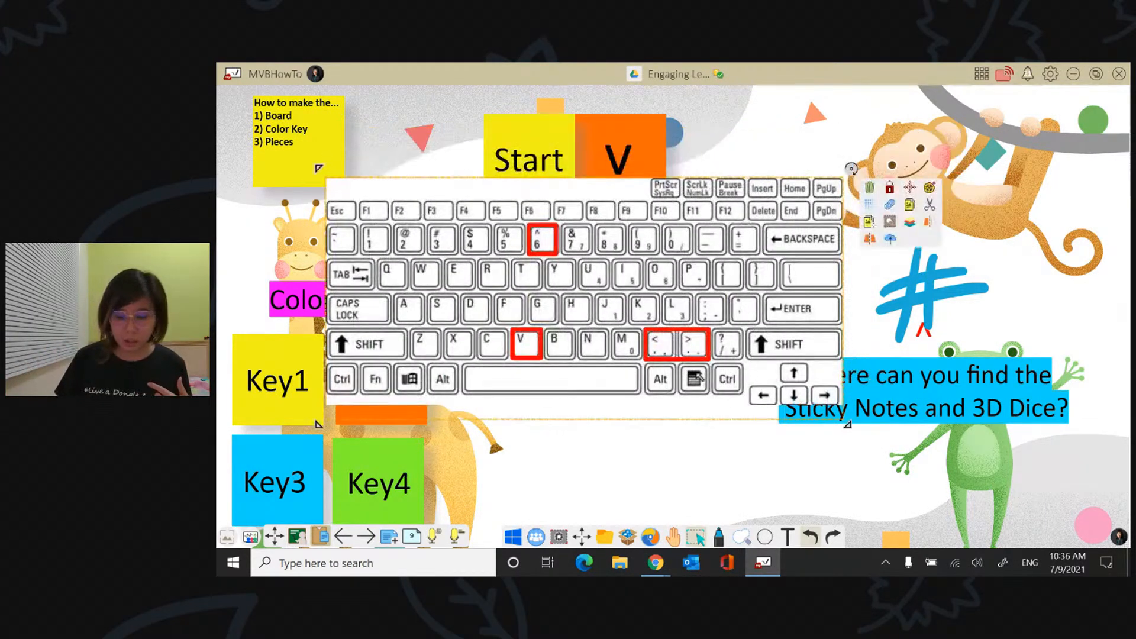
Mark the < key on the keyboard picture with a blue X and undo the pen strokes
left_click_drag(675, 306, 639, 364)
left_click_drag(635, 323, 684, 366)
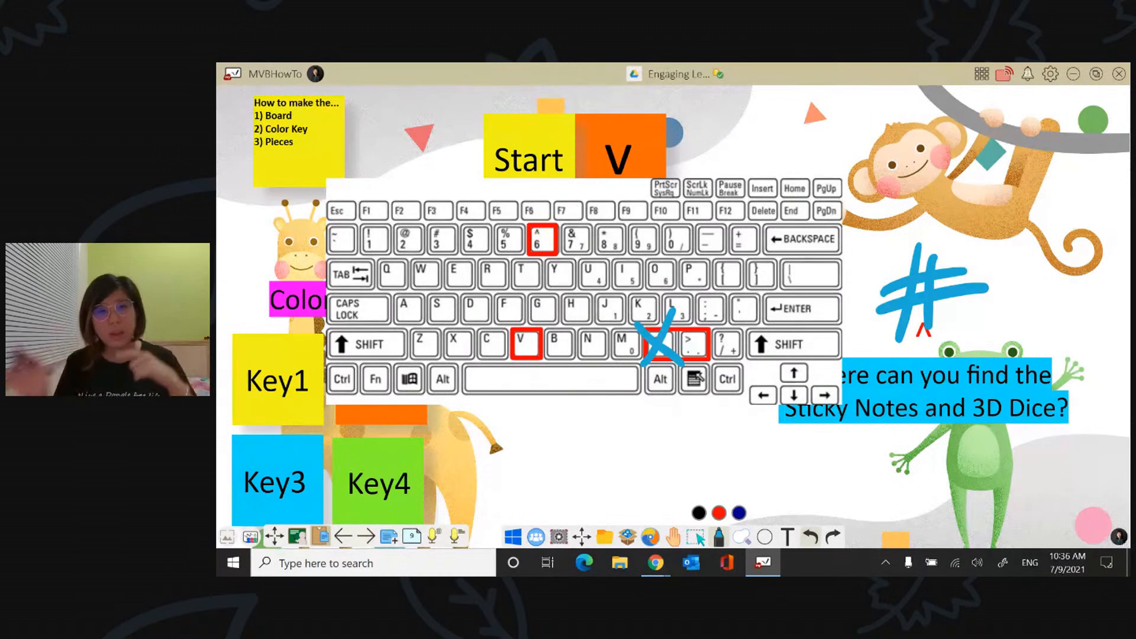
left_click(811, 544)
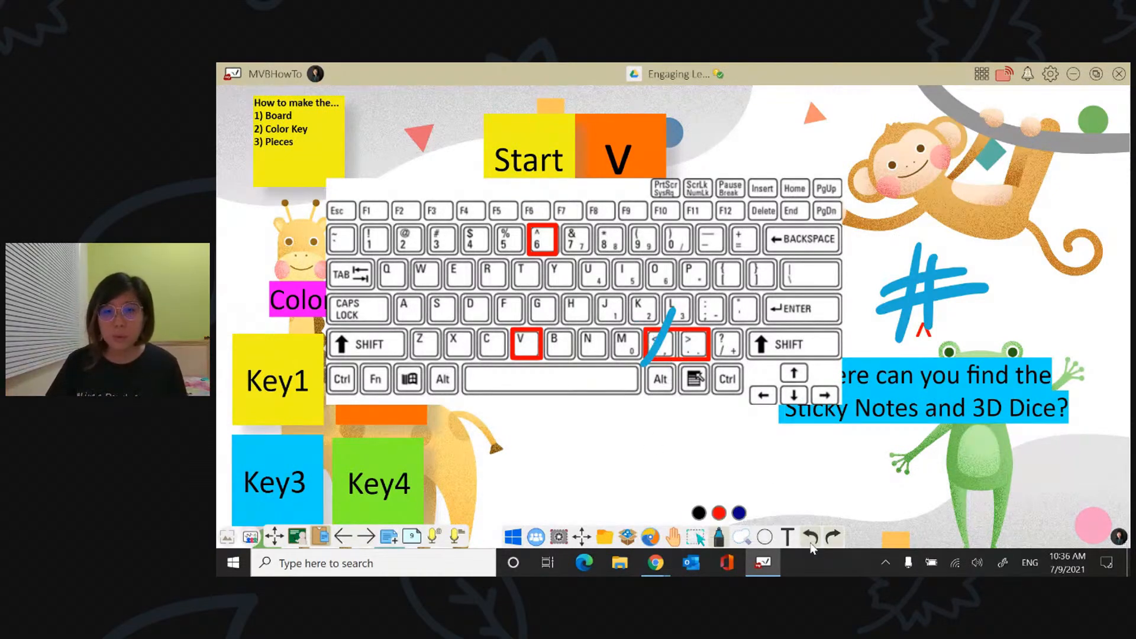
left_click(811, 543)
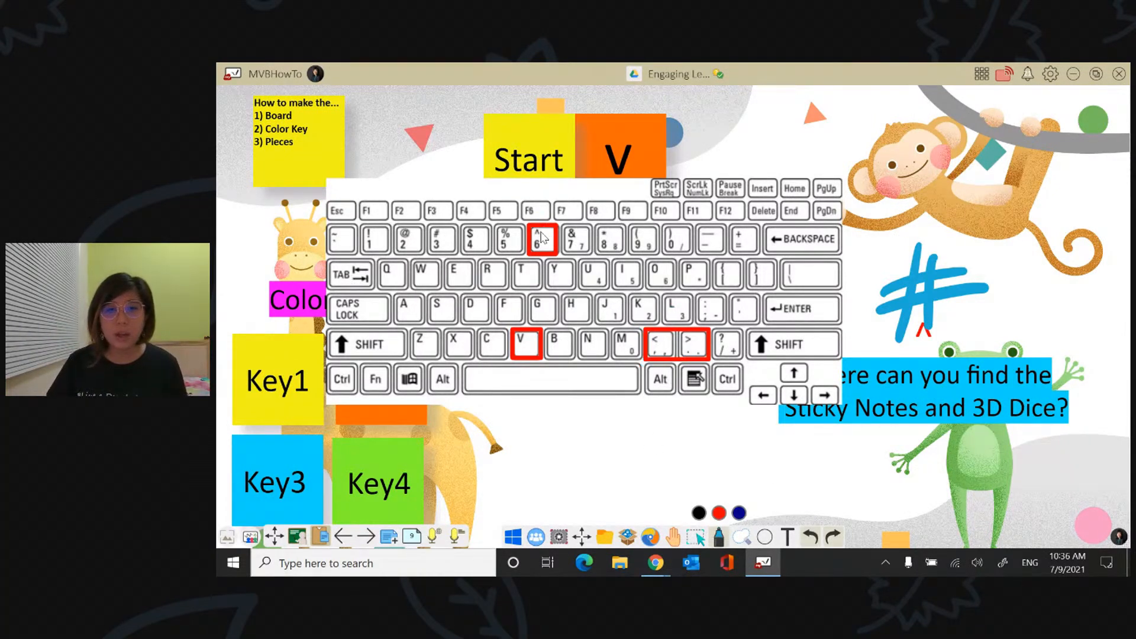
left_click_drag(412, 289, 441, 213)
left_click(819, 540)
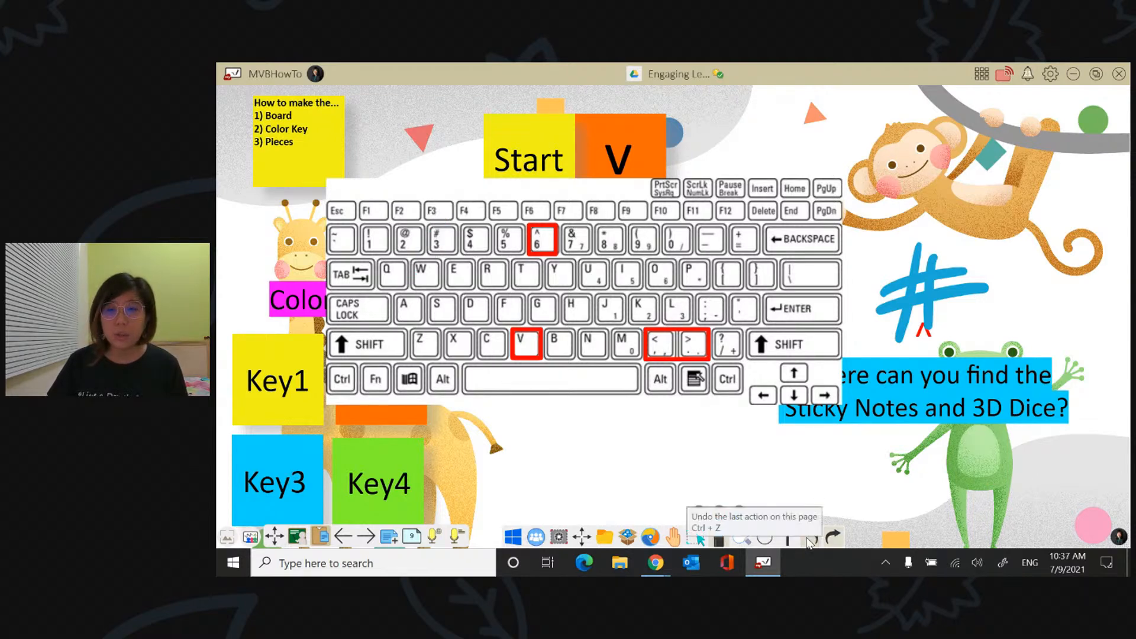
Move the red ^ with its question to just above the frog's eye, and slide the keyboard picture back off the page's edge
left_click_drag(899, 391, 950, 407)
double_click(950, 406)
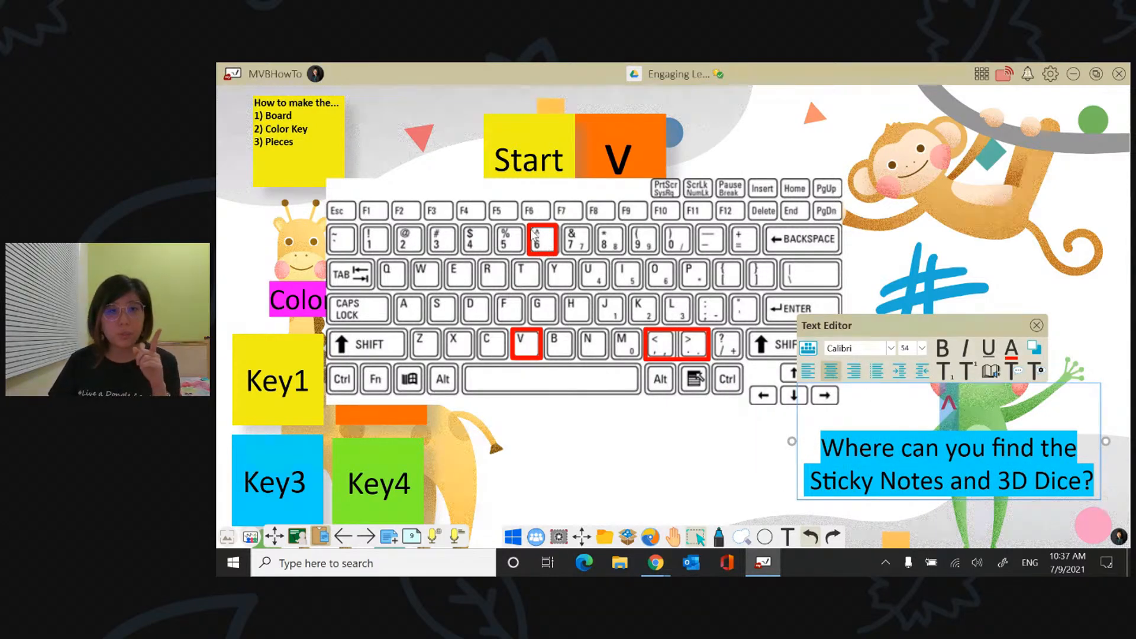
left_click(977, 411)
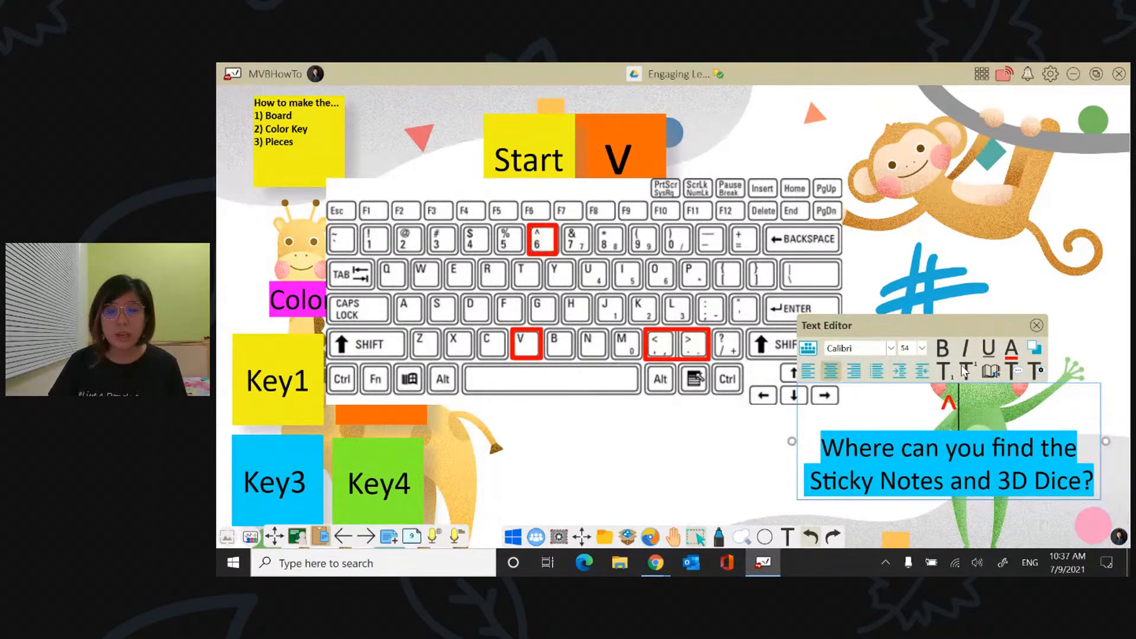
left_click(956, 392)
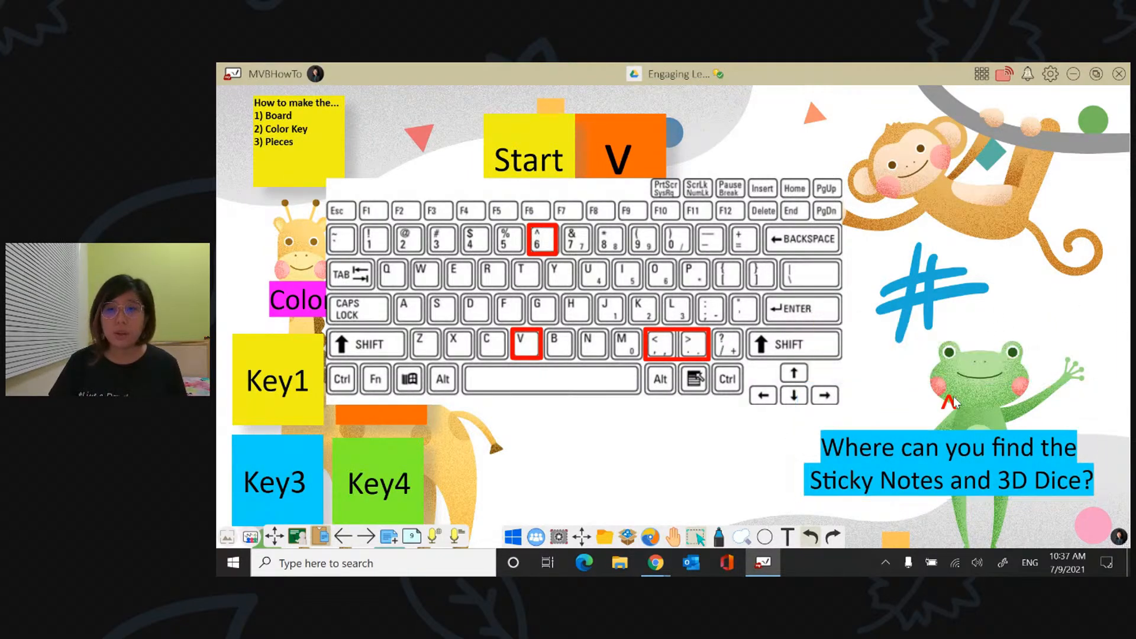
left_click_drag(954, 397, 945, 342)
left_click(546, 251)
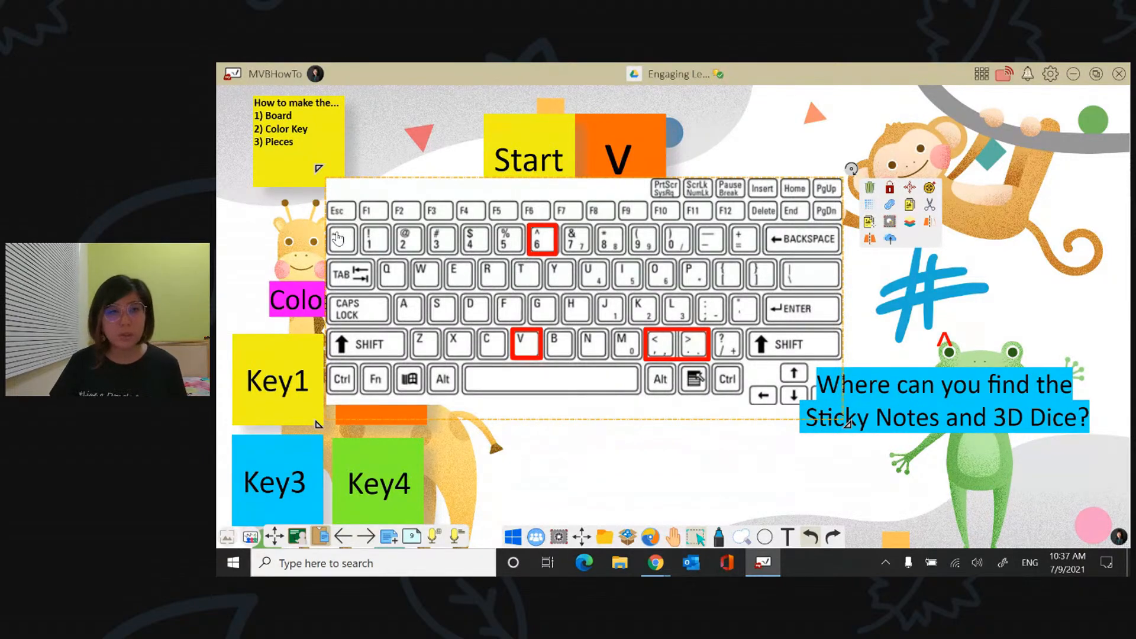
left_click_drag(338, 238, 480, 245)
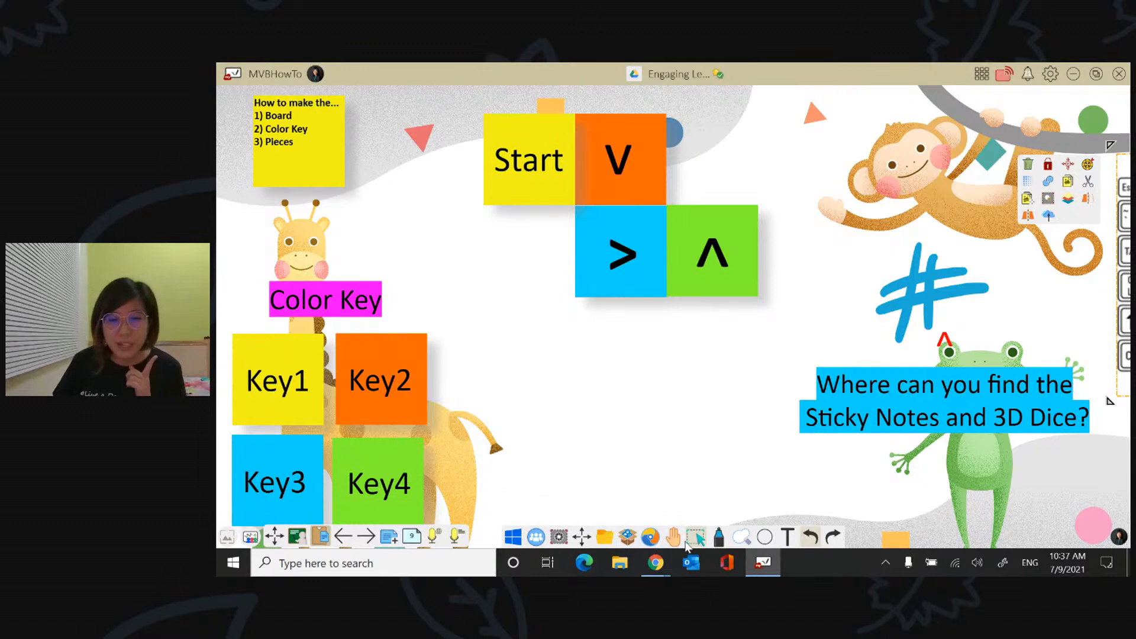
Draw a small red circle with a radius of about 1.3 cm in the empty area below the Start note
left_click(764, 534)
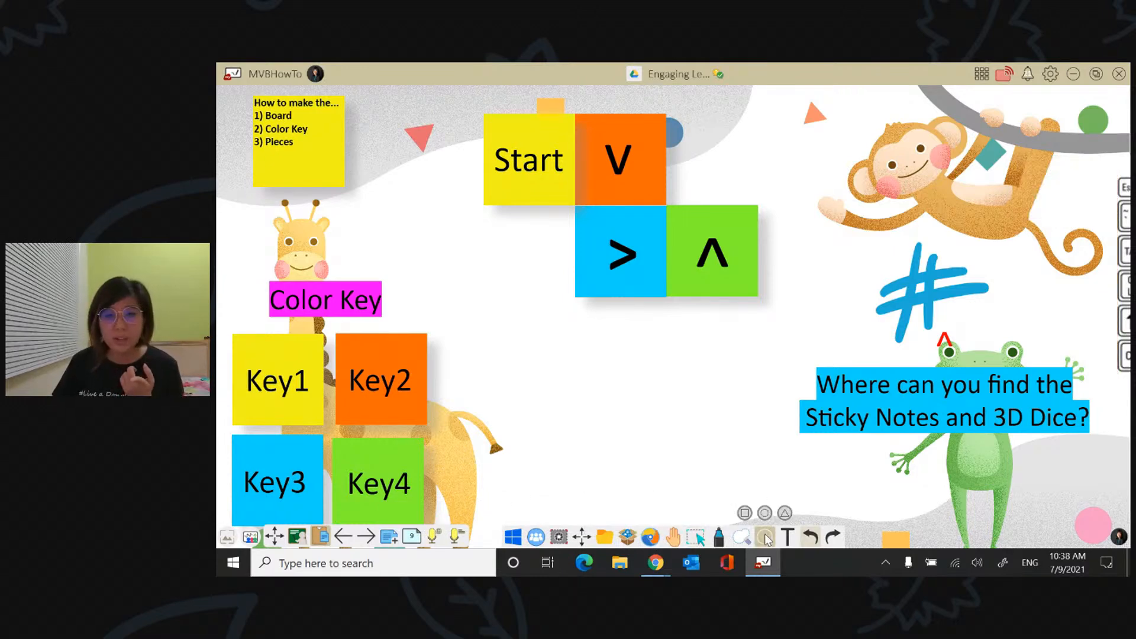
left_click(766, 533)
left_click(767, 533)
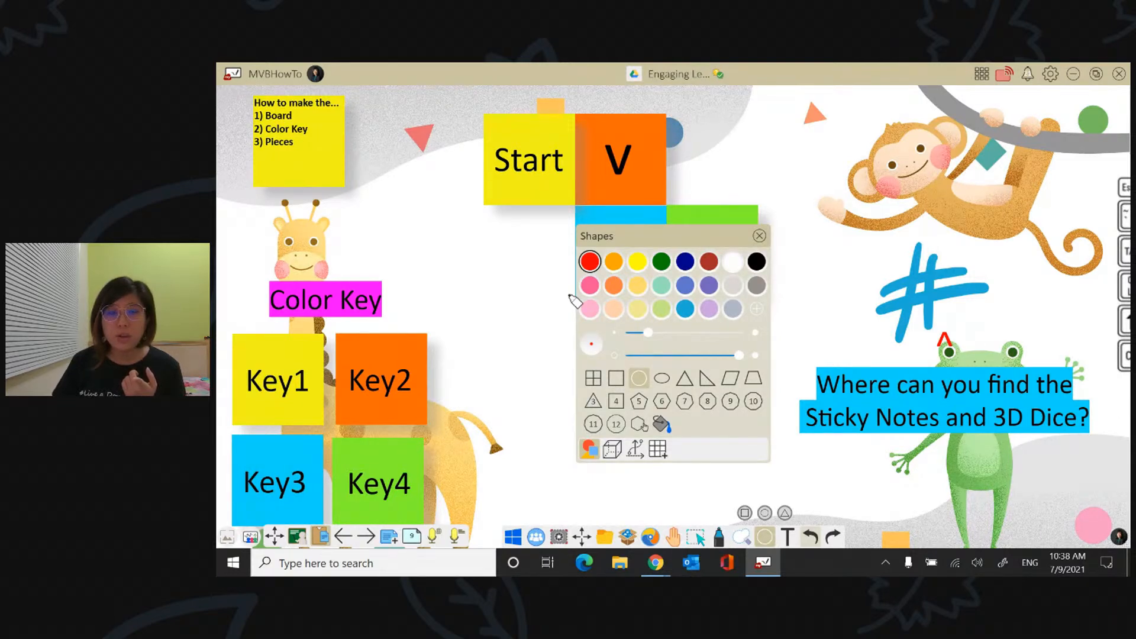
left_click_drag(532, 324, 556, 353)
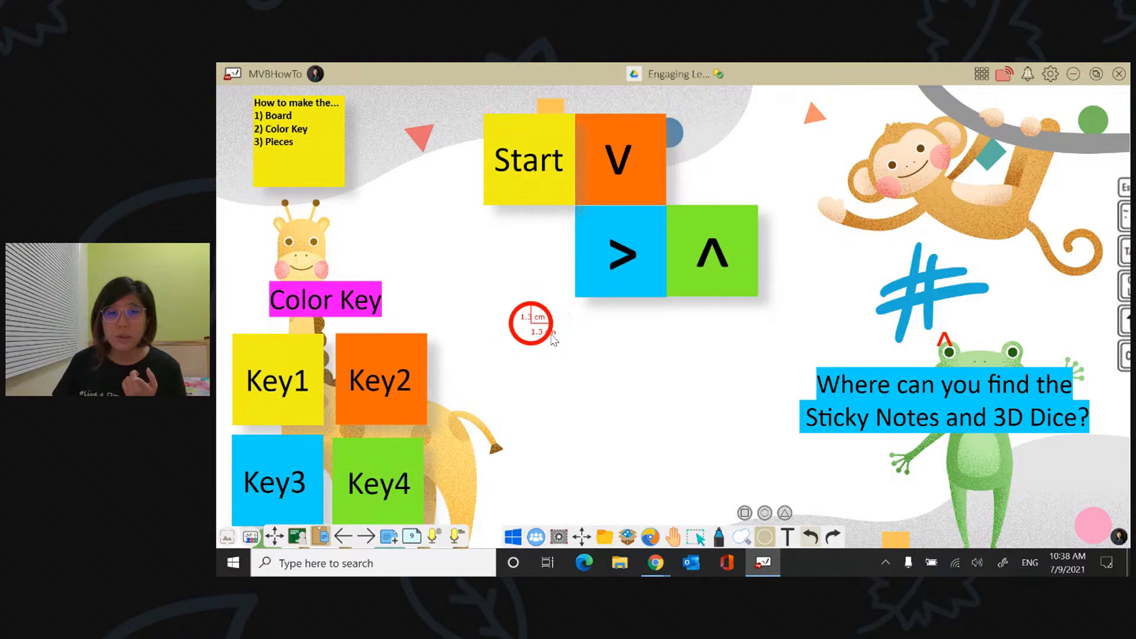
left_click(553, 348)
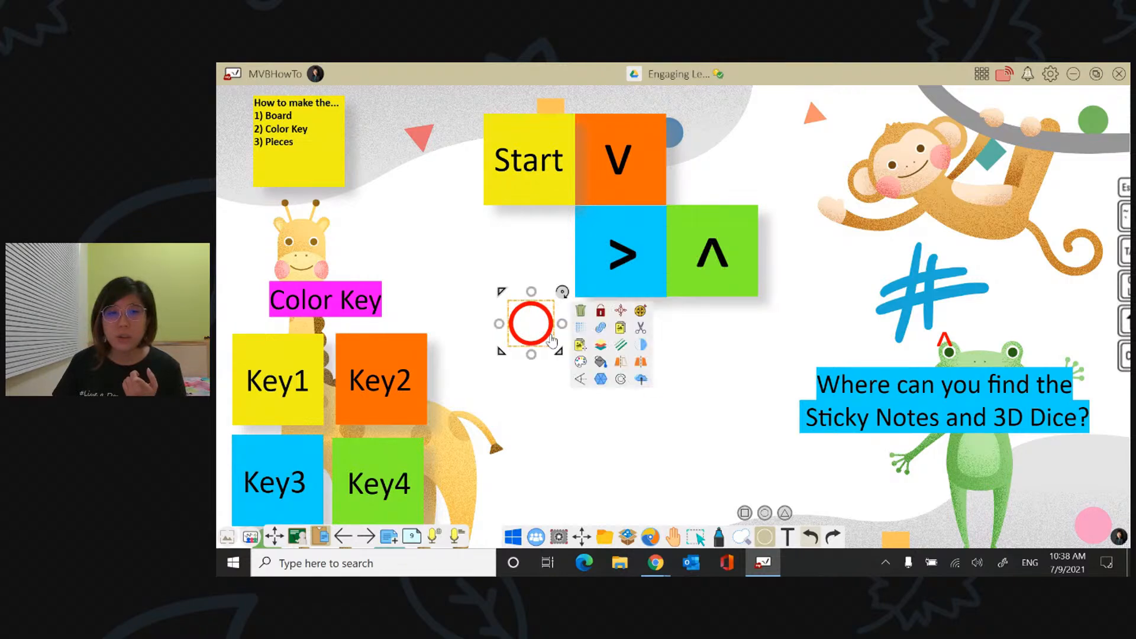
Fill the circle with solid red and place it directly beneath the blue > note as a game piece
left_click(601, 362)
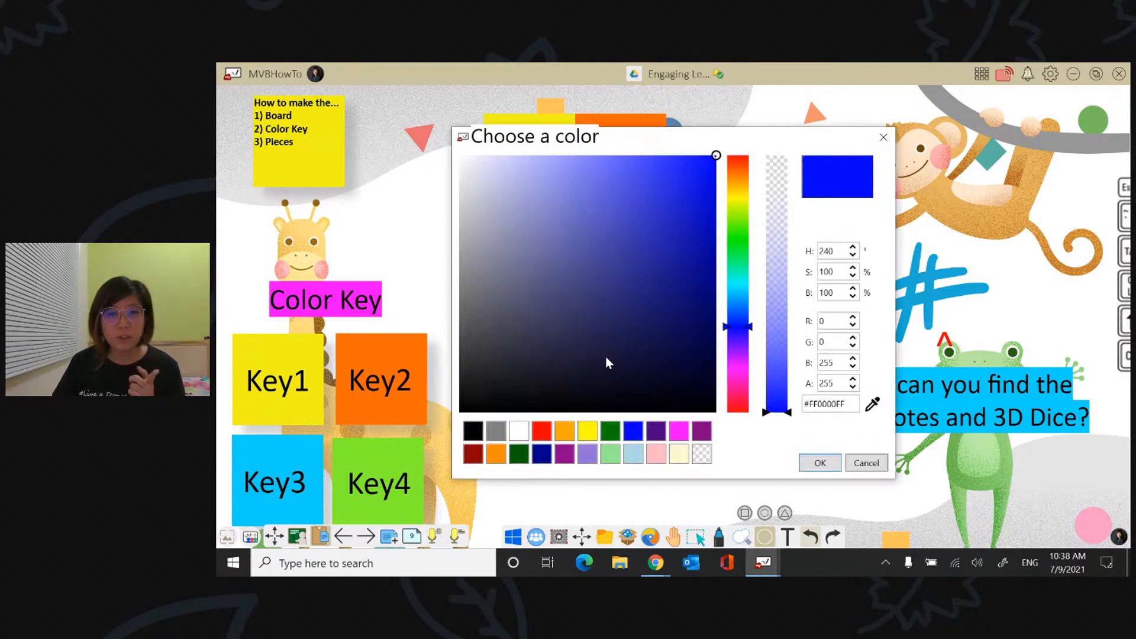
left_click(542, 431)
left_click(813, 466)
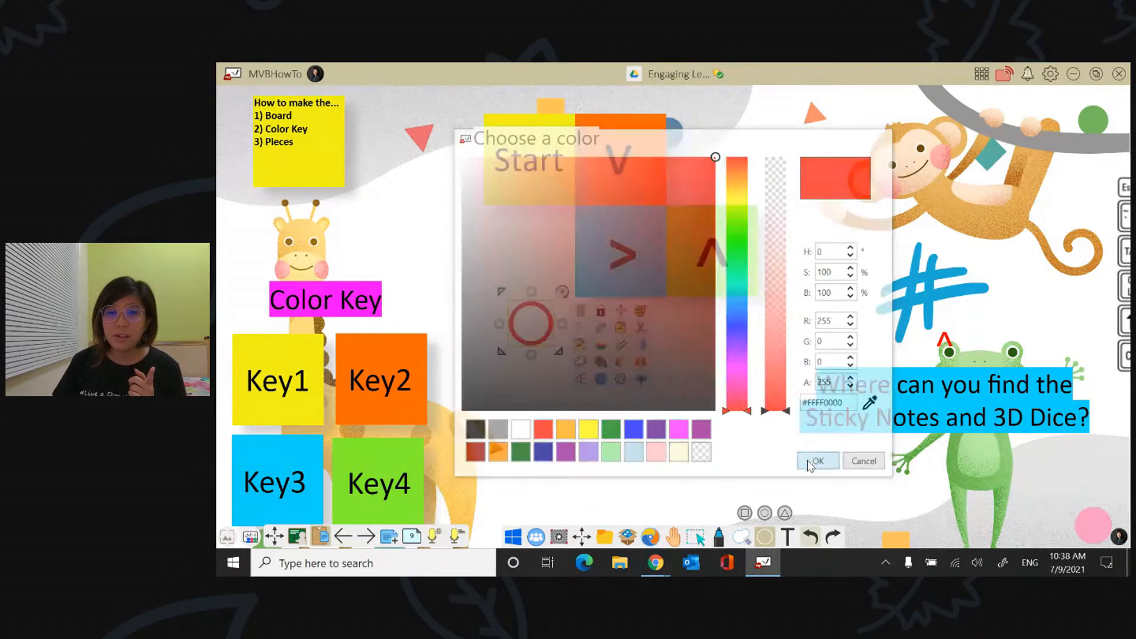
left_click(537, 290)
left_click_drag(533, 314, 592, 331)
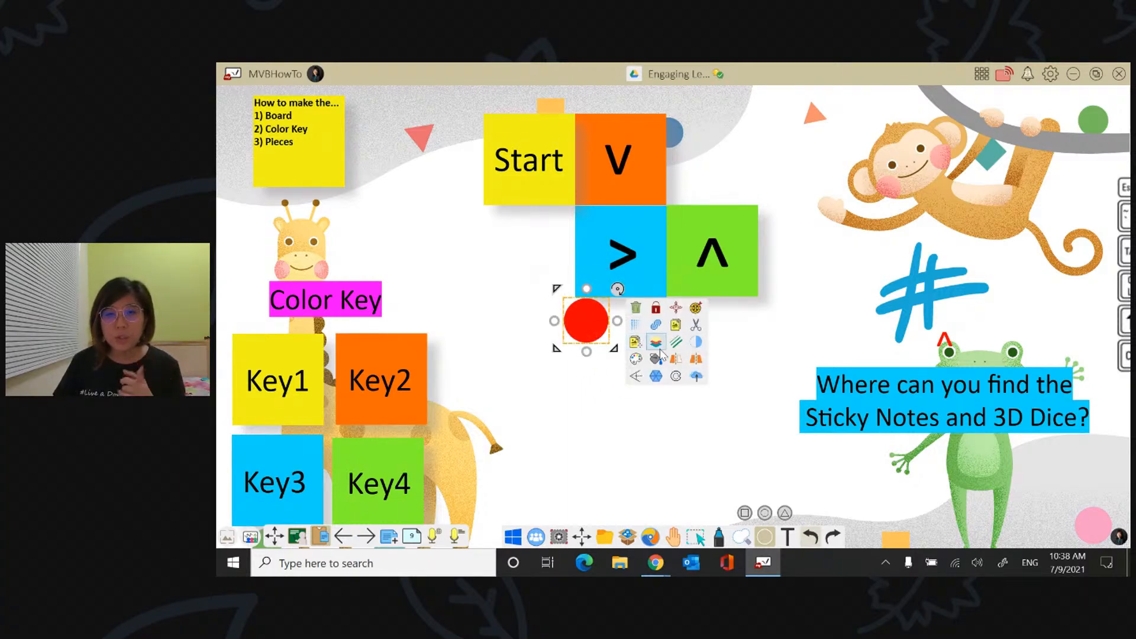
left_click(636, 342)
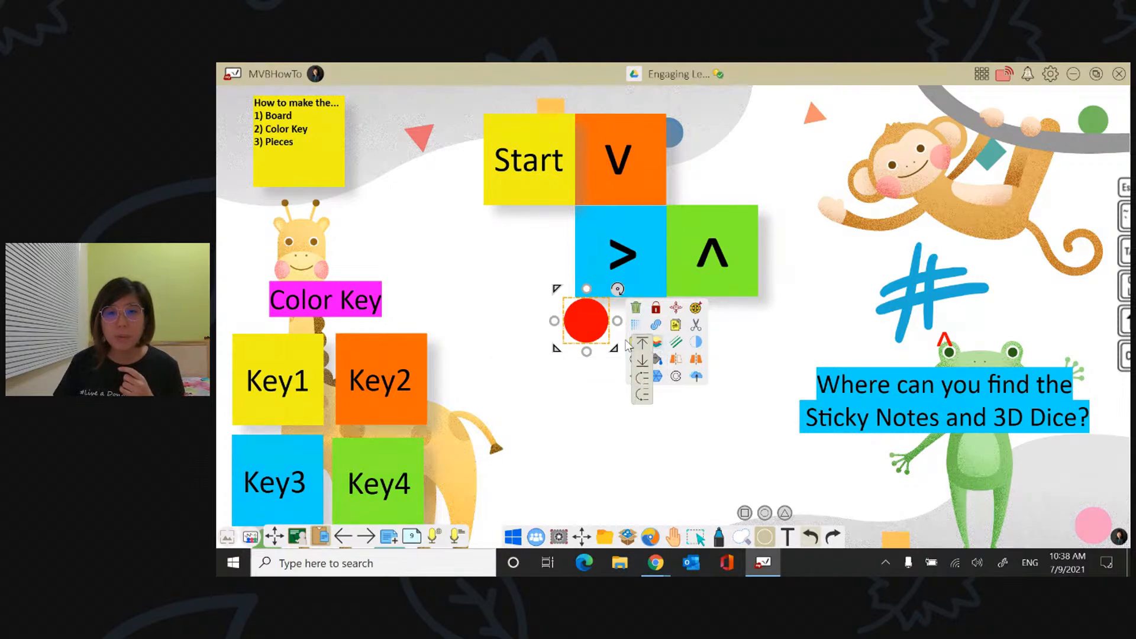
left_click(574, 404)
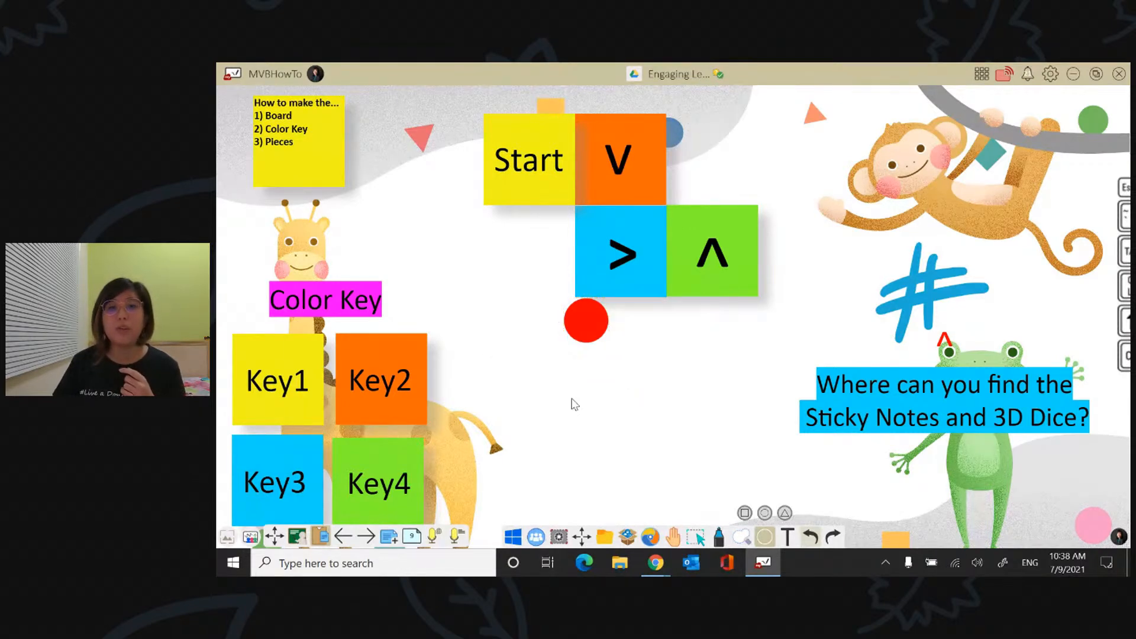
mouse_move(592, 318)
left_mouse_down()
mouse_move(610, 228)
mouse_move(590, 335)
left_mouse_up()
left_click(588, 322)
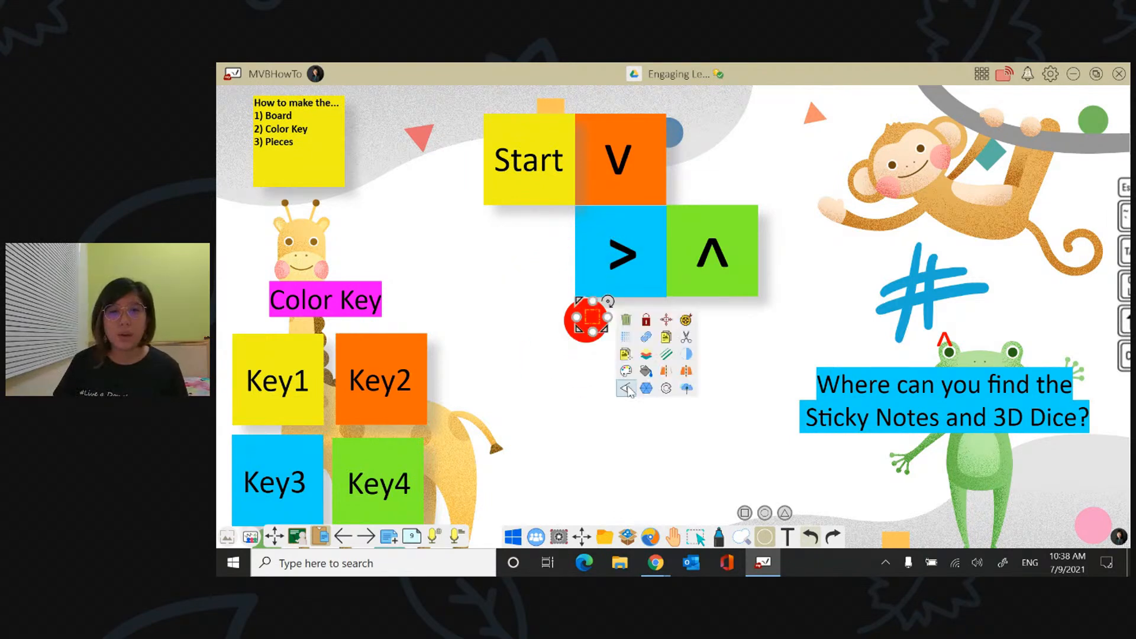
left_click(820, 545)
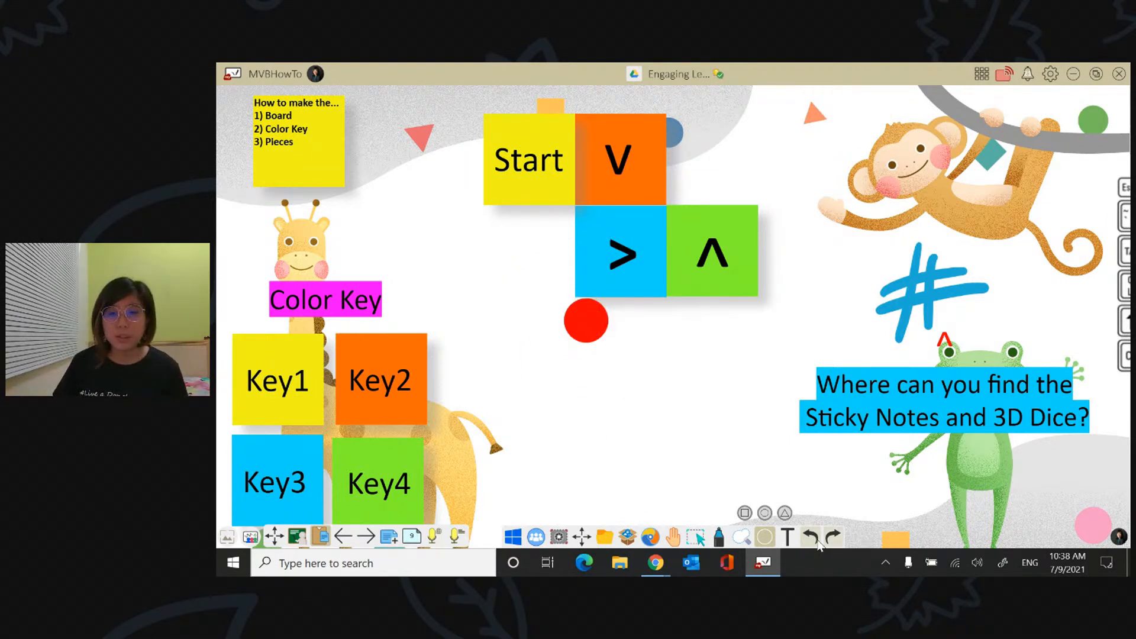
left_click(696, 537)
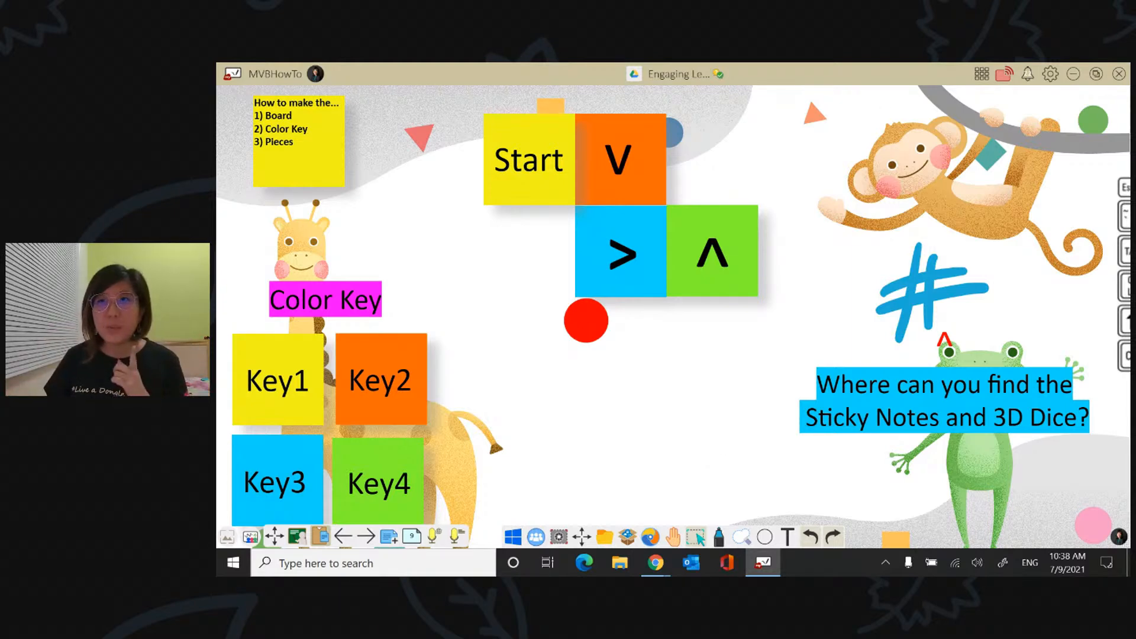
Switch to the Snipping Tool and take a new snip of the audience's magic box comments
key("alt+Tab")
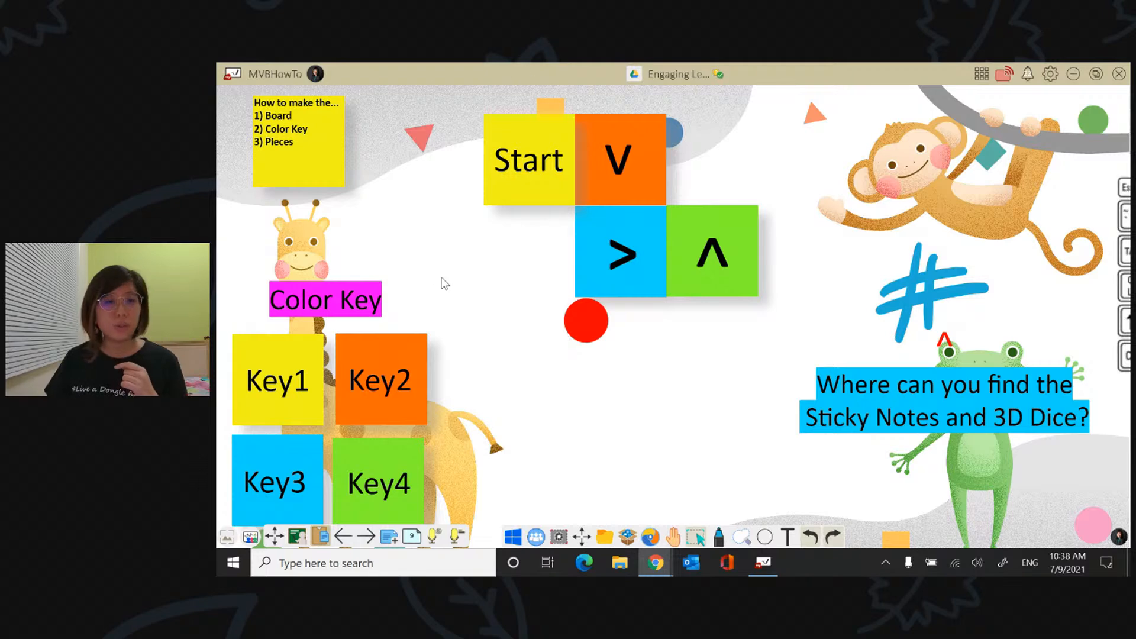
left_click(373, 559)
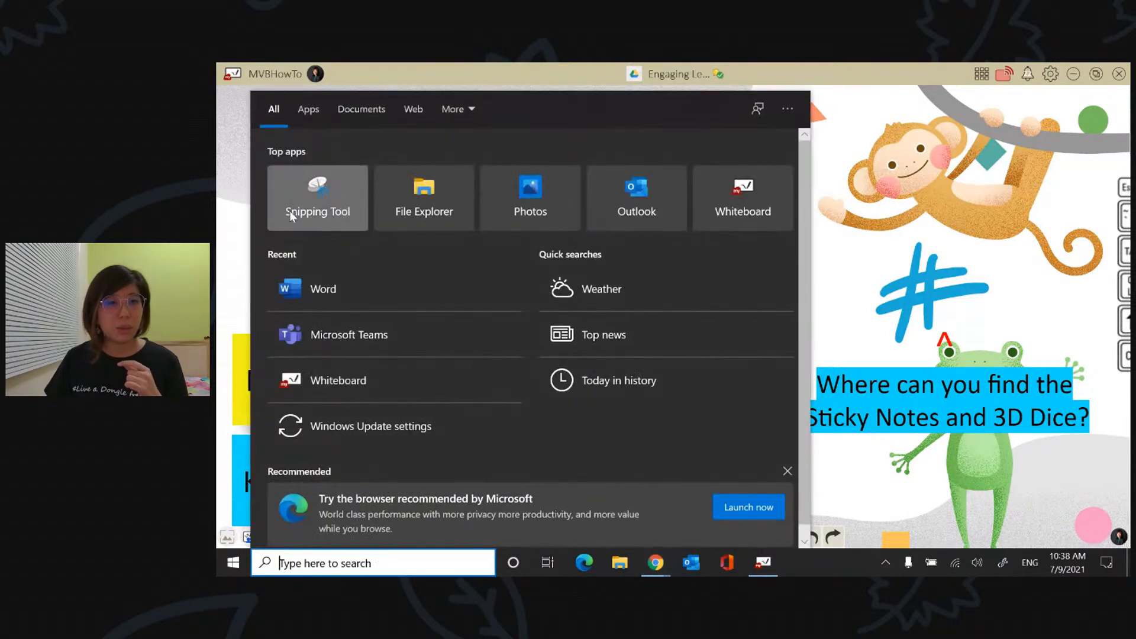
left_click(331, 188)
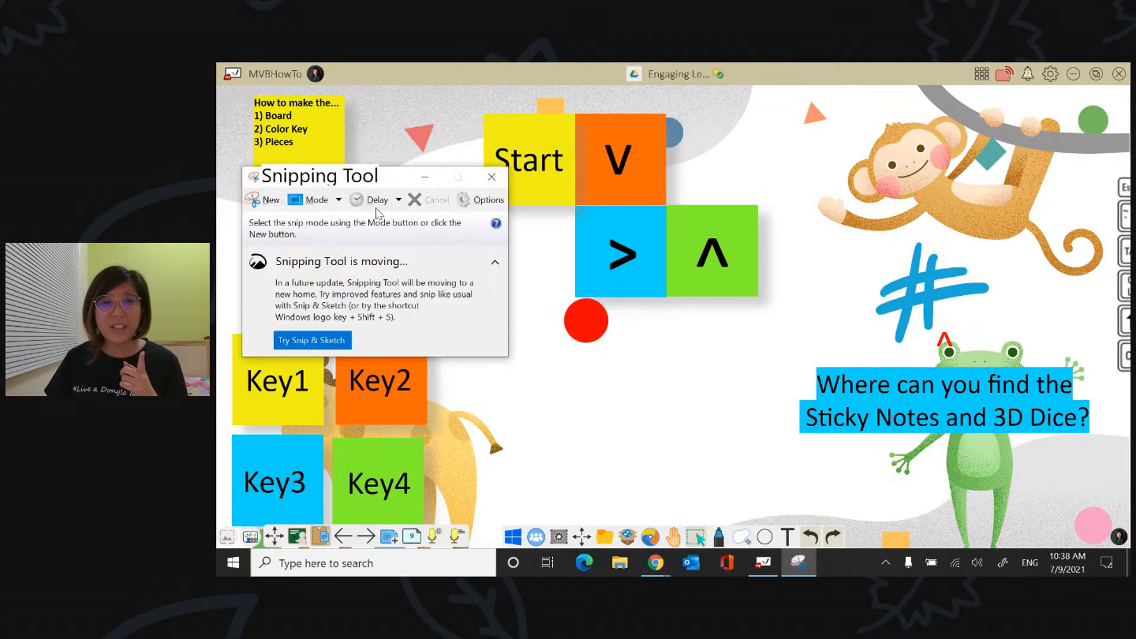
left_click(265, 200)
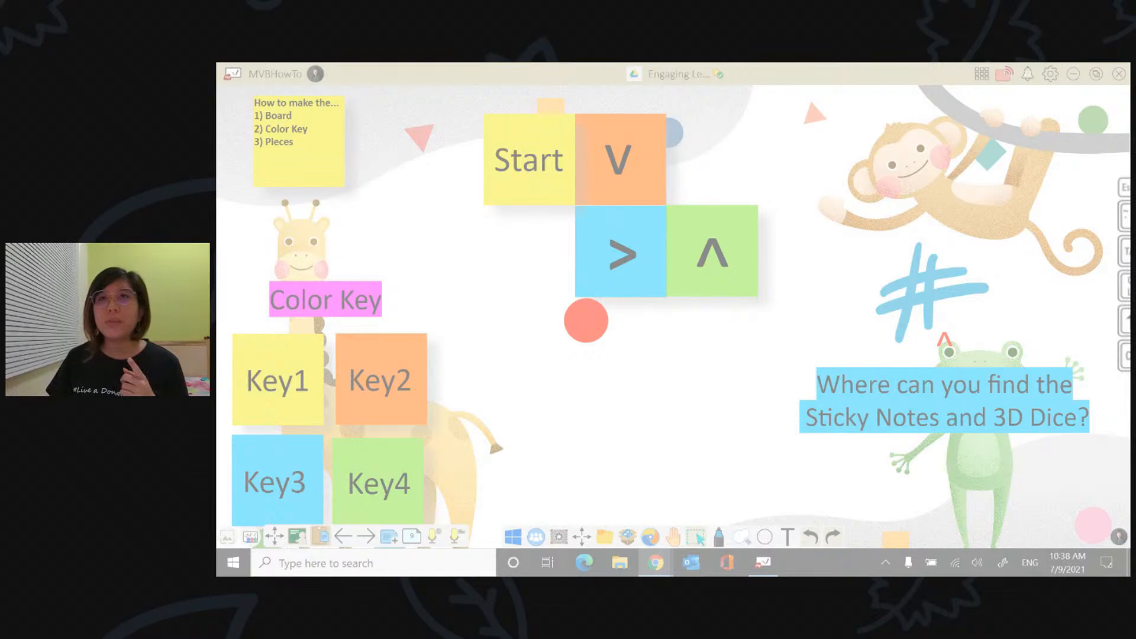
key("Escape")
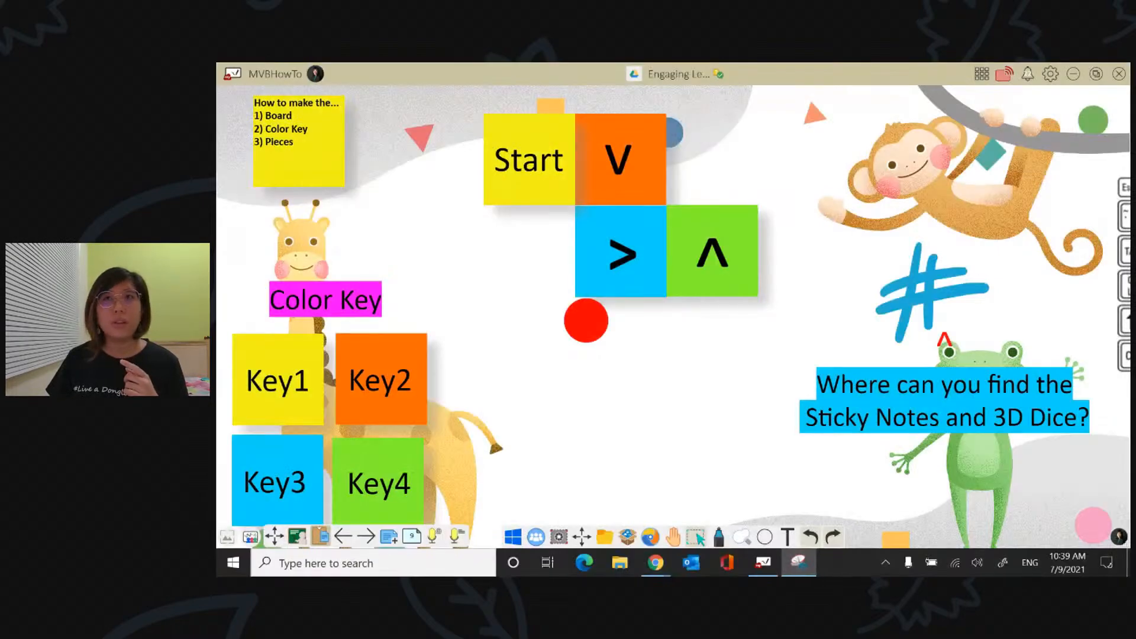
left_click_drag(707, 62, 784, 160)
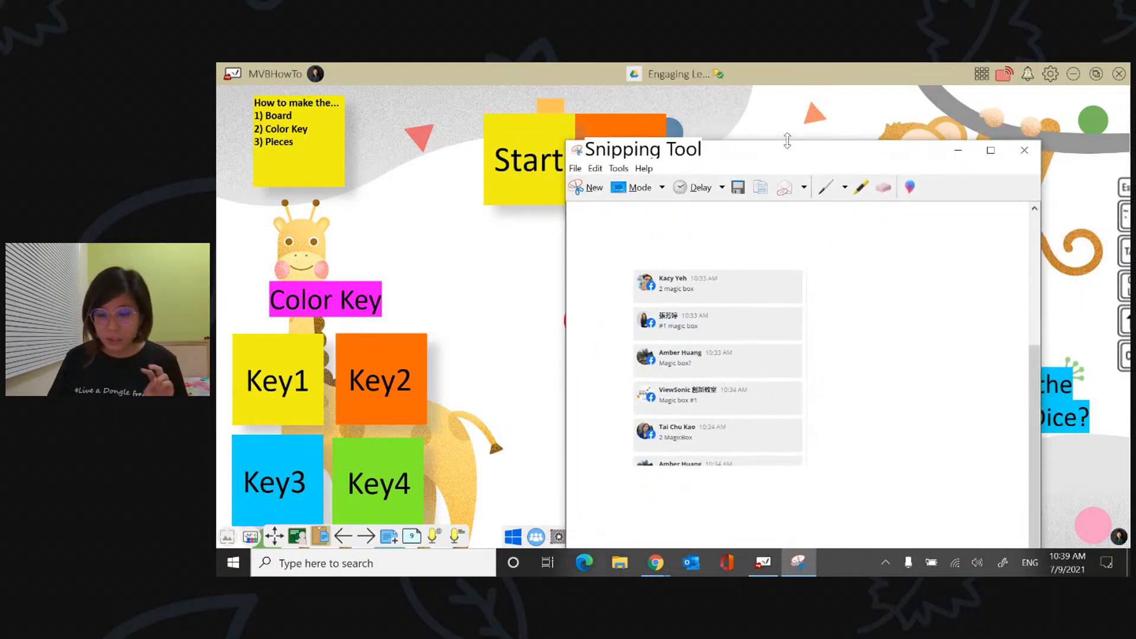
Write circled 1 and 2 headings beside the snipped comments, circle the first comment, and add two tally marks under 2
left_click_drag(876, 275, 874, 294)
mouse_move(867, 245)
left_mouse_down()
mouse_move(884, 255)
mouse_move(872, 250)
left_mouse_up()
left_click_drag(978, 251, 990, 286)
left_click_drag(1001, 247, 992, 243)
mouse_move(704, 255)
left_mouse_down()
mouse_move(737, 261)
mouse_move(684, 256)
left_mouse_up()
left_click_drag(967, 312, 962, 358)
Circle the second and fourth comments and add two tally marks for each under the circled 1
mouse_move(681, 313)
left_mouse_down()
mouse_move(652, 349)
mouse_move(678, 313)
left_mouse_up()
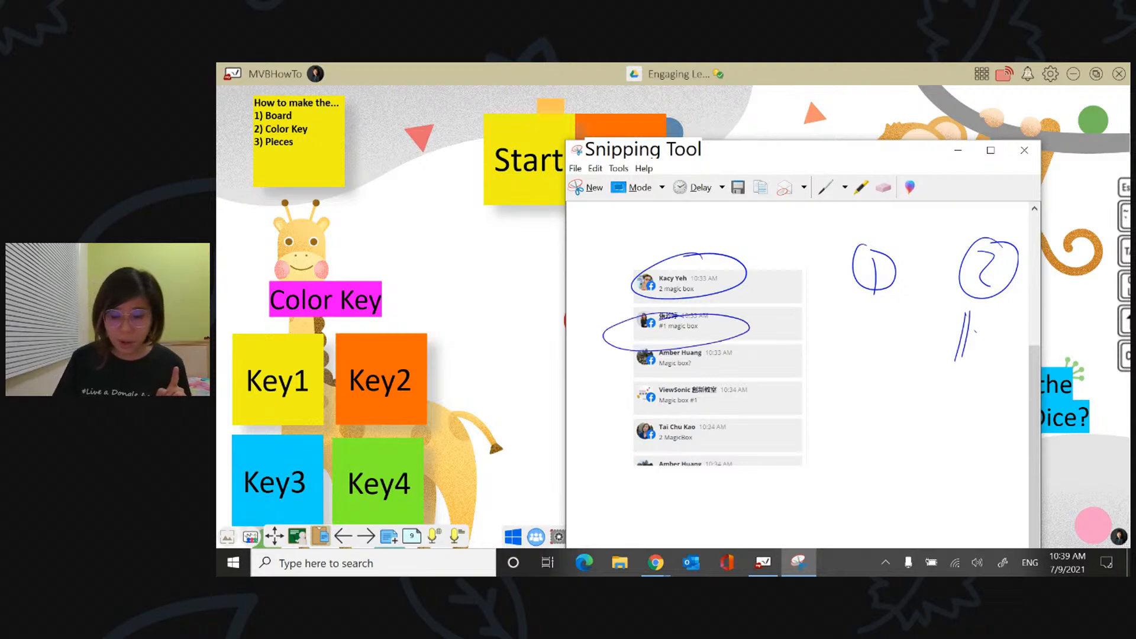
mouse_move(856, 302)
left_mouse_down()
mouse_move(856, 346)
mouse_move(874, 348)
left_mouse_up()
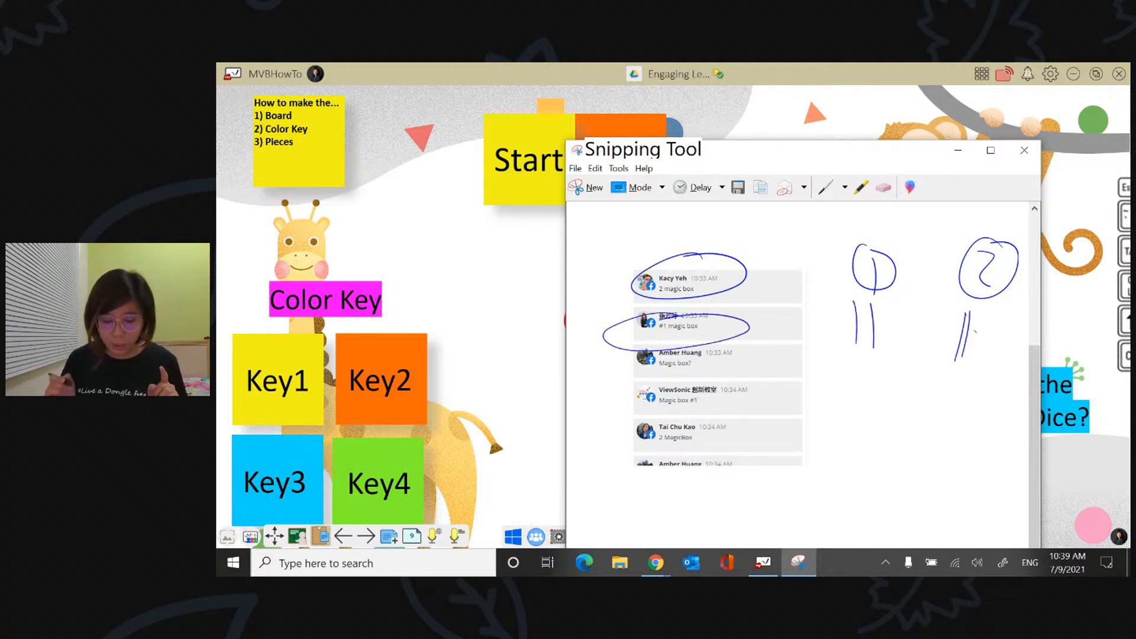
mouse_move(743, 376)
left_mouse_down()
mouse_move(610, 409)
mouse_move(775, 391)
mouse_move(708, 375)
left_mouse_up()
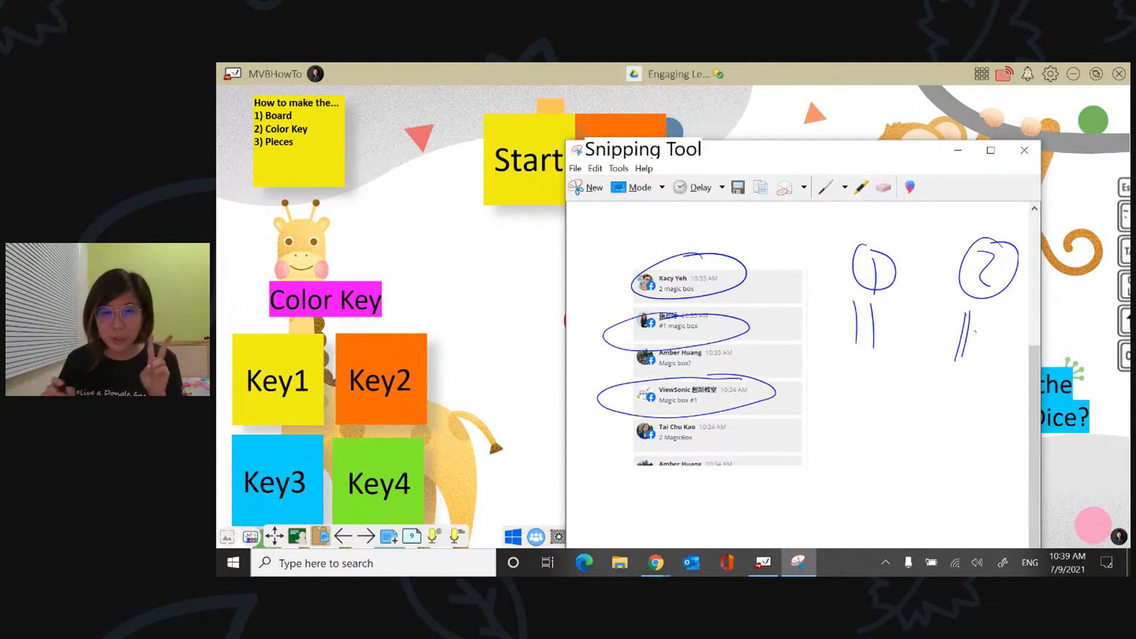
mouse_move(894, 297)
left_mouse_down()
mouse_move(891, 344)
mouse_move(908, 347)
left_mouse_up()
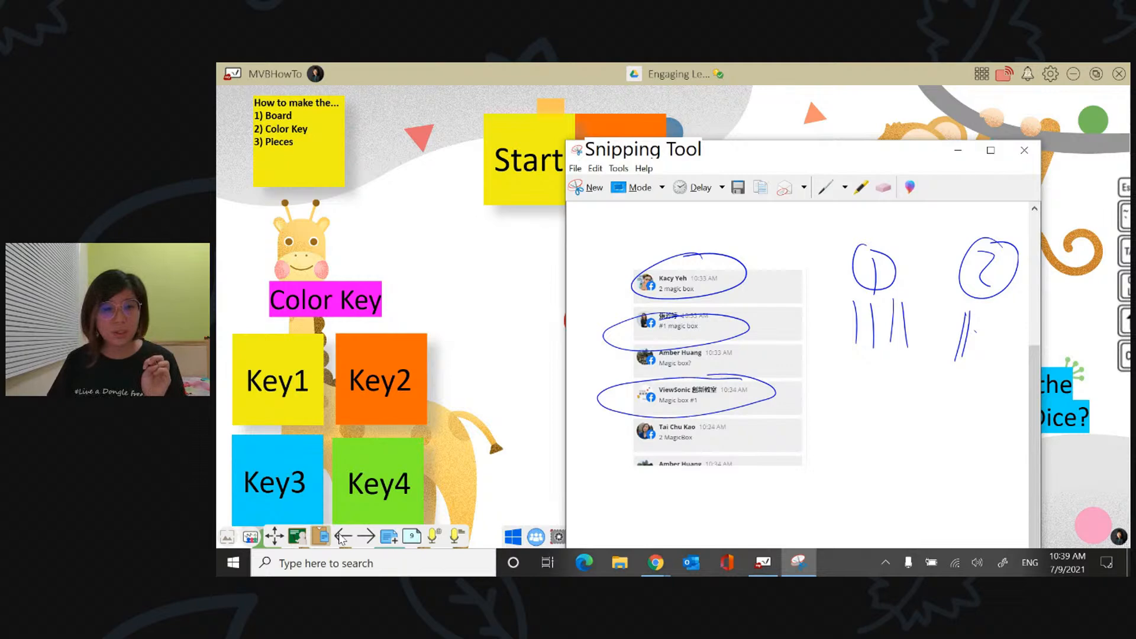
Return to the whiteboard and open page 2 with the team scores
left_click(412, 538)
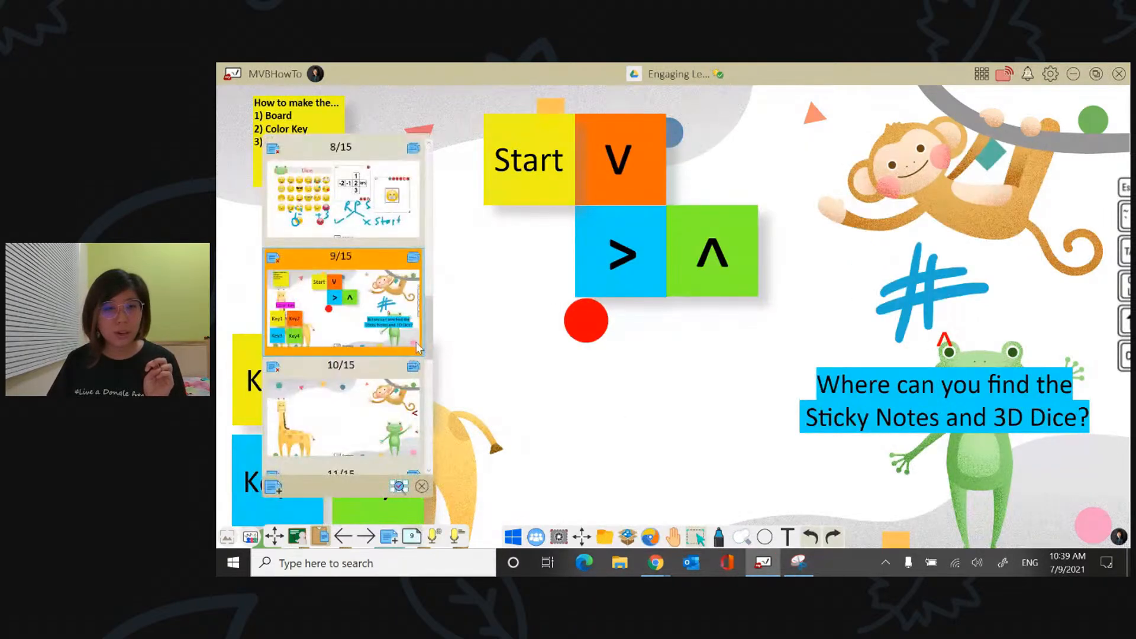
left_click_drag(430, 336, 424, 189)
left_click(396, 300)
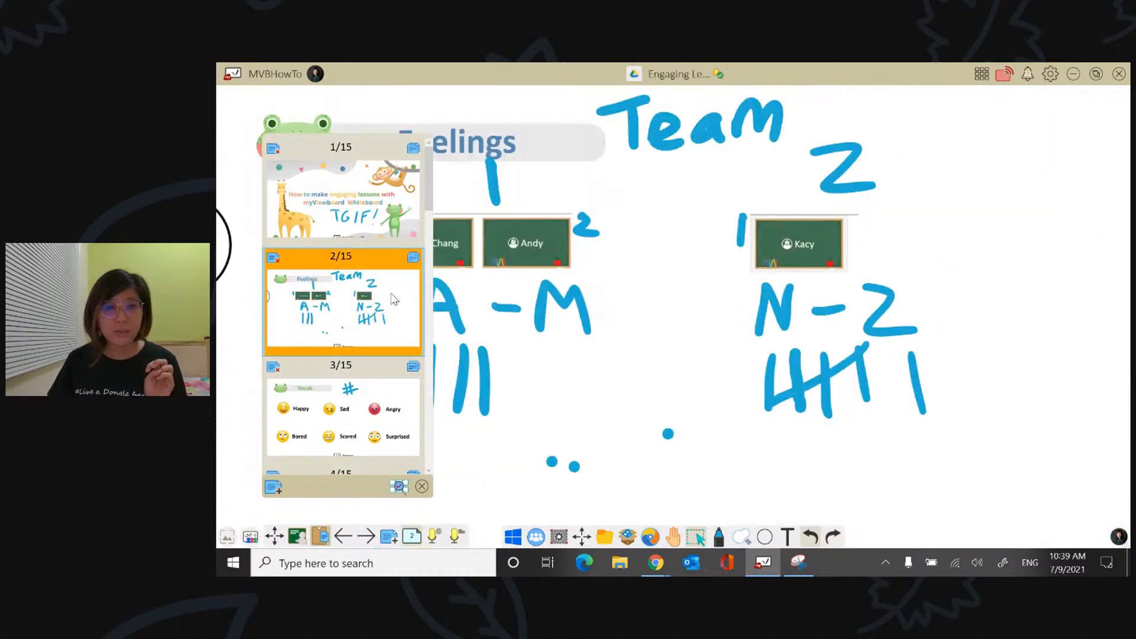
left_click(537, 493)
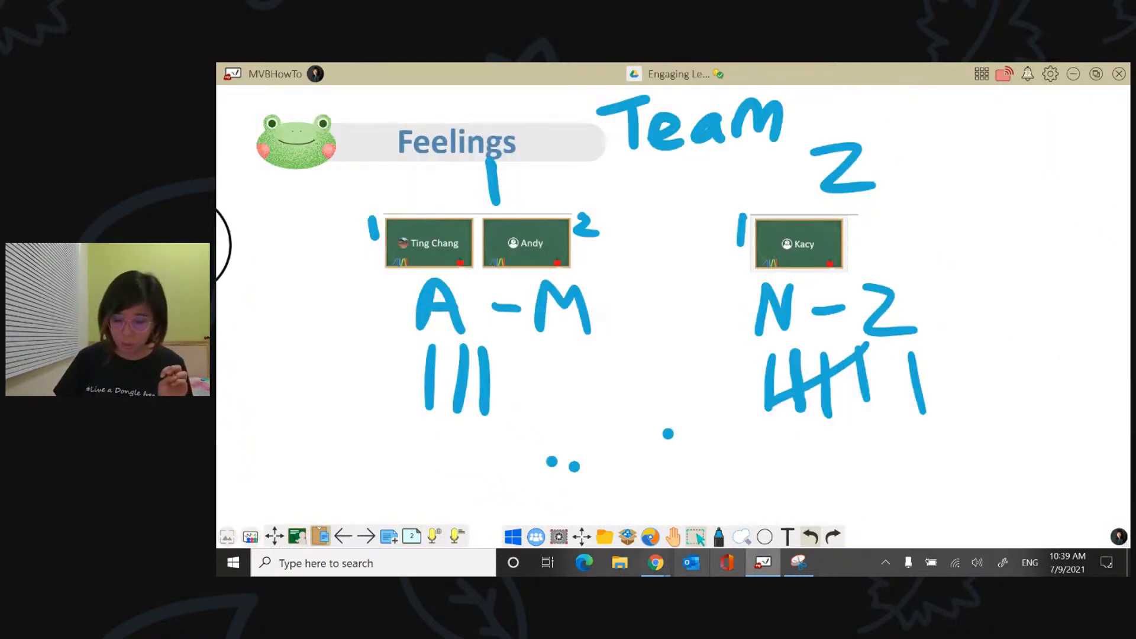
Copy the snip's tallies to the Feelings page, adding four marks to Team 1 and two to Team 2, and recheck the snip
left_click(800, 562)
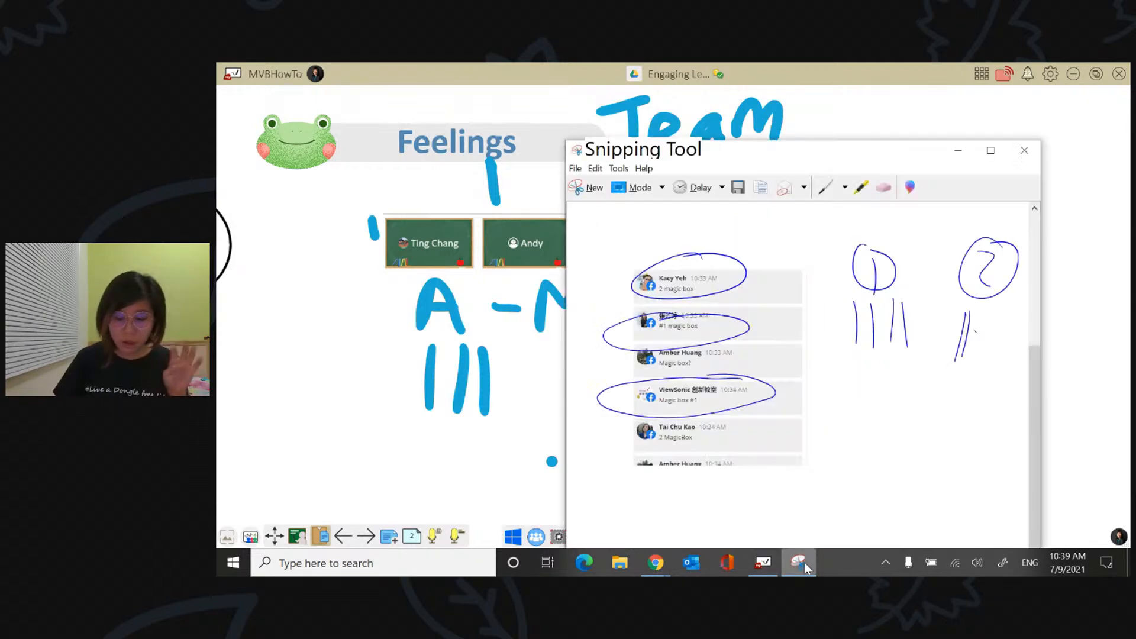
left_click(799, 562)
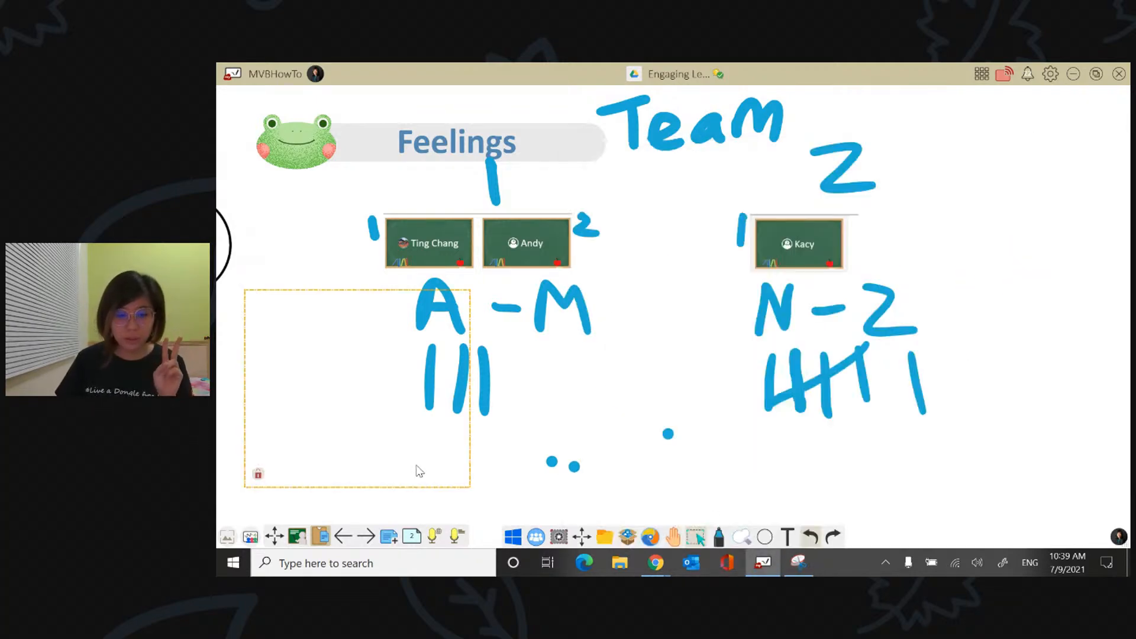
left_click(506, 350)
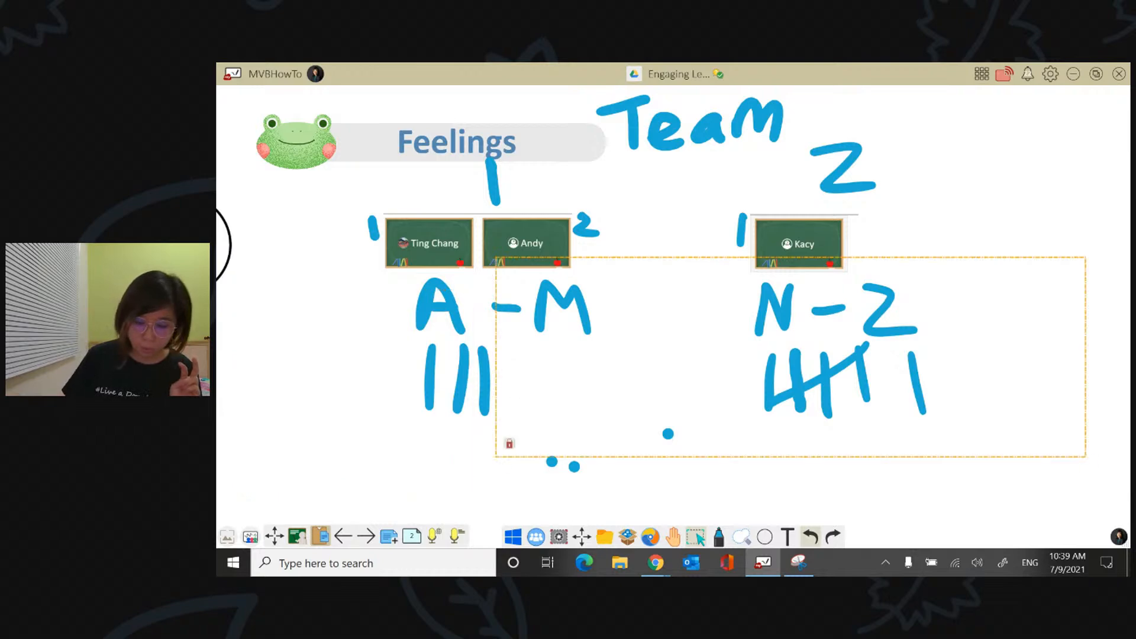
left_click(720, 537)
left_click_drag(512, 346, 510, 414)
mouse_move(421, 403)
left_mouse_down()
mouse_move(522, 347)
mouse_move(560, 414)
left_mouse_up()
left_click_drag(592, 345, 587, 416)
mouse_move(945, 348)
left_mouse_down()
mouse_move(952, 403)
mouse_move(983, 410)
left_mouse_up()
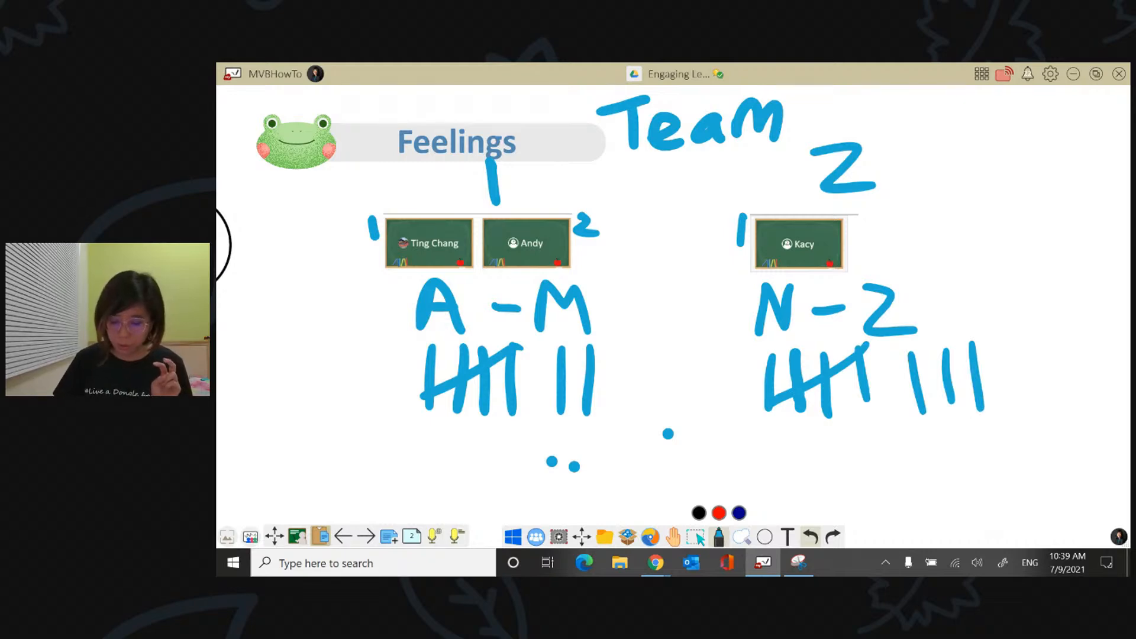
left_click(794, 569)
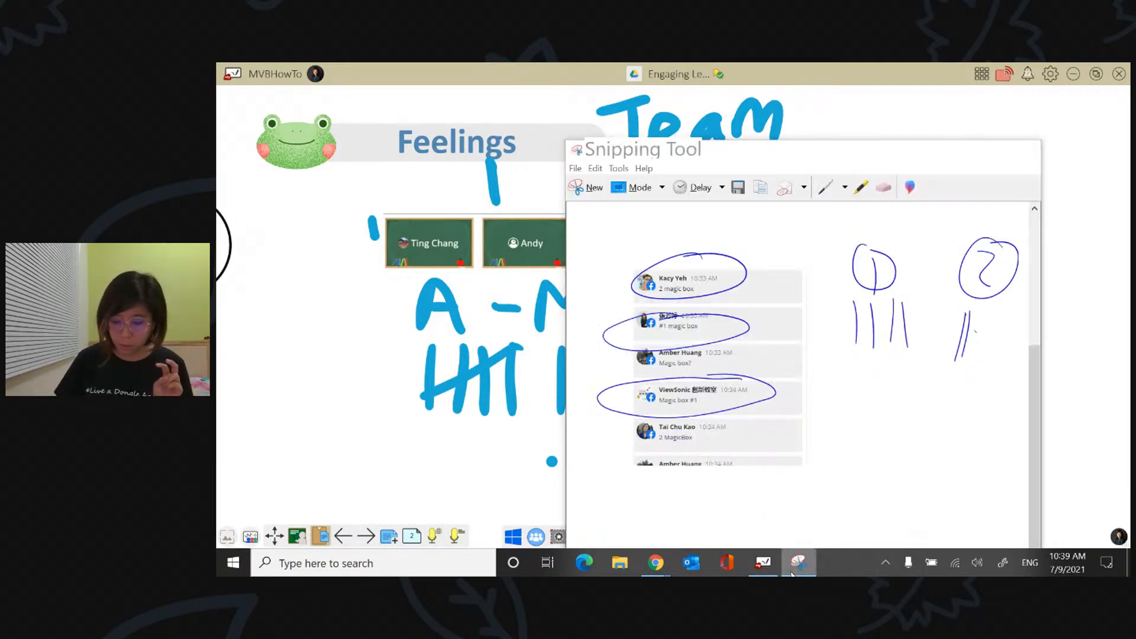
left_click(796, 572)
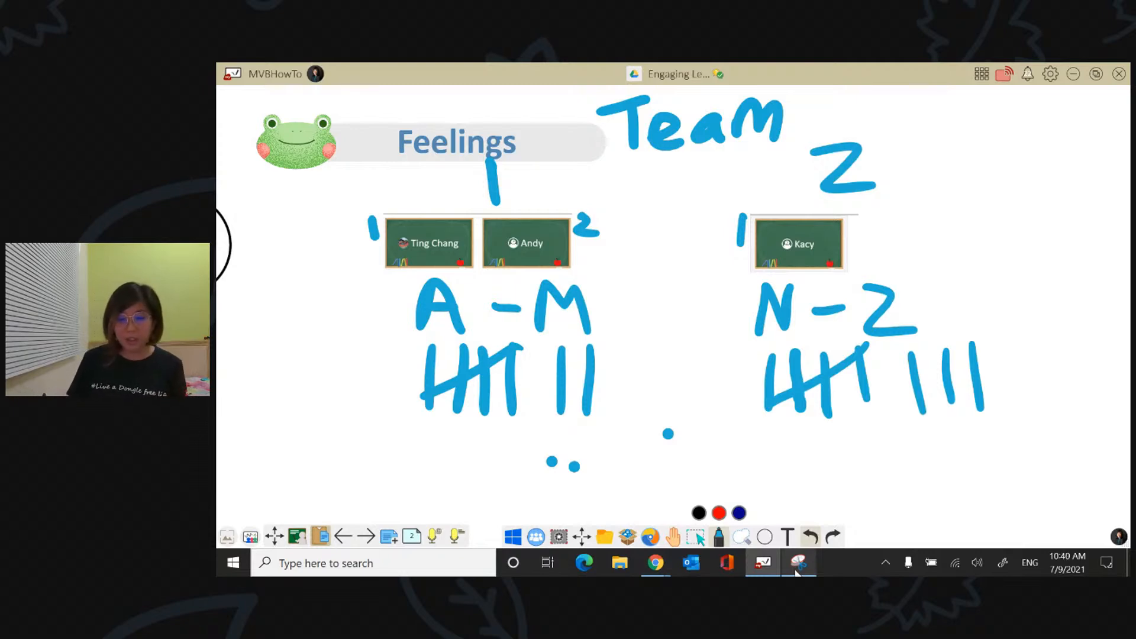
Circle Team 2's whole score area with an 8 inside, and write a circled 7 beside Team 1's heading
mouse_move(1013, 172)
left_mouse_down()
mouse_move(989, 147)
mouse_move(690, 248)
mouse_move(1037, 438)
mouse_move(911, 106)
left_mouse_up()
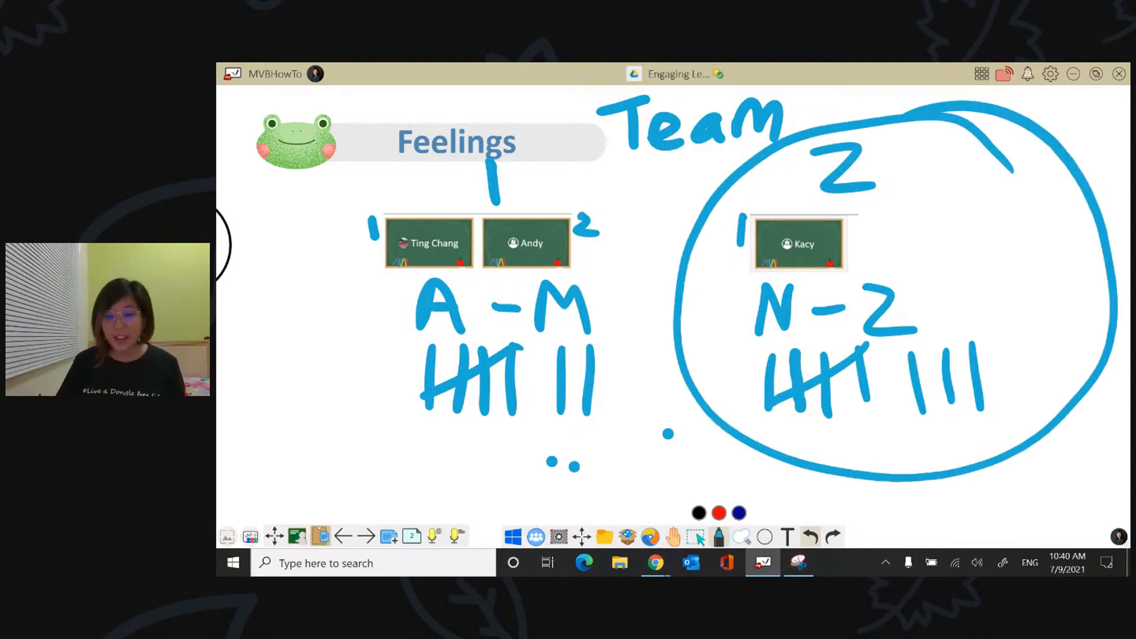
mouse_move(1055, 209)
left_mouse_down()
mouse_move(1018, 244)
mouse_move(1056, 195)
left_mouse_up()
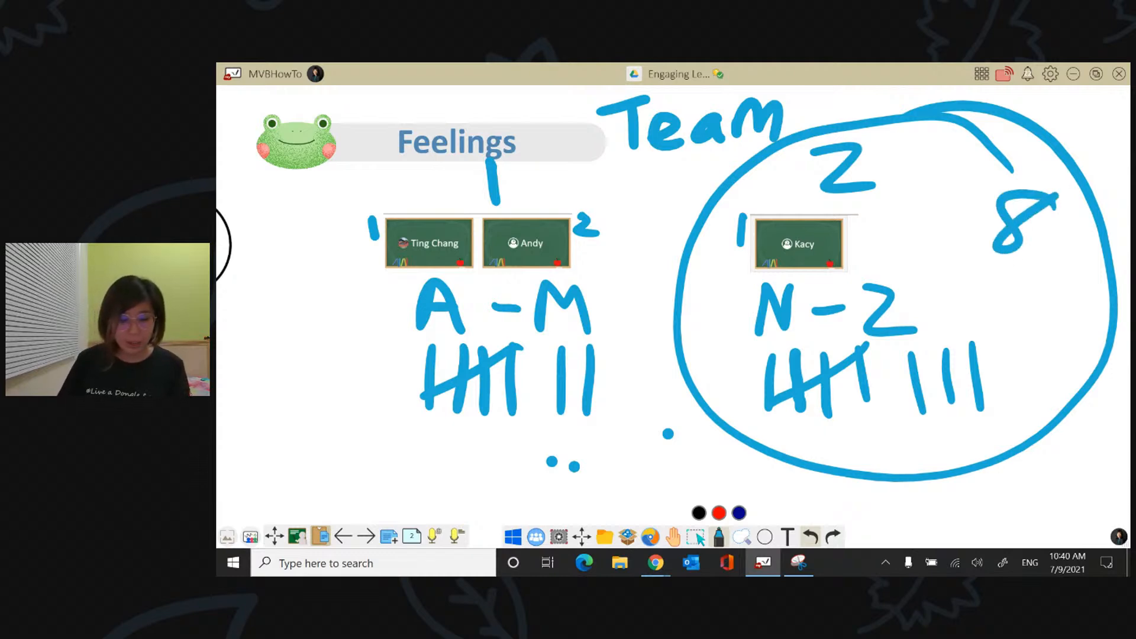
mouse_move(573, 169)
left_mouse_down()
mouse_move(616, 166)
mouse_move(595, 194)
left_mouse_up()
mouse_move(583, 148)
left_mouse_down()
mouse_move(617, 192)
mouse_move(577, 145)
left_mouse_up()
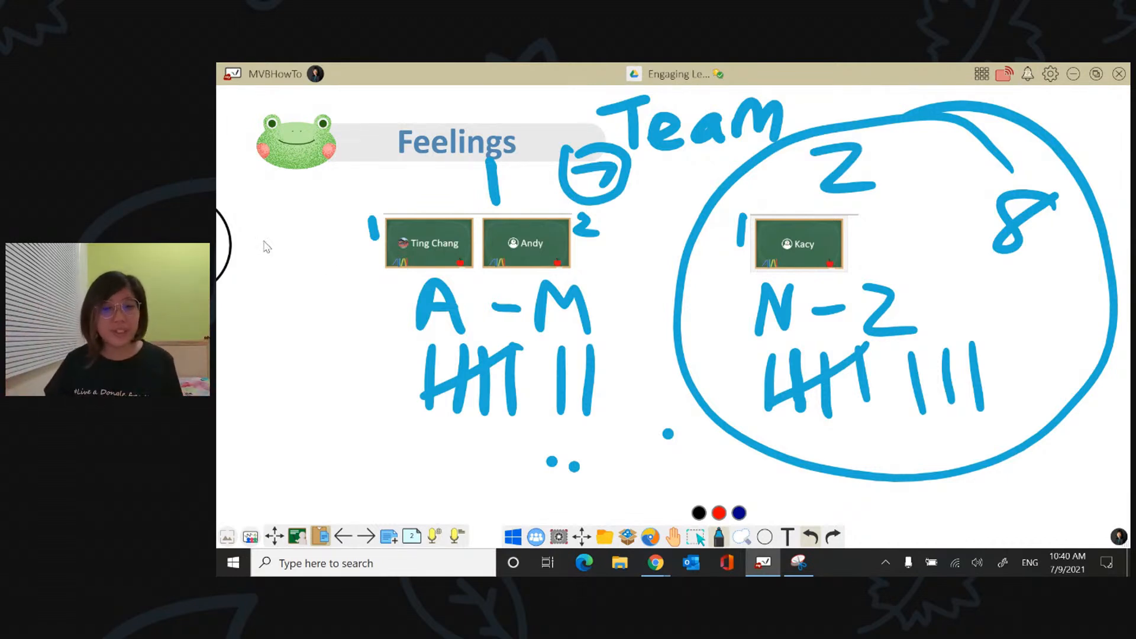
Open page 10 and move the upper red < across to the page's opposite edge, bringing in the "Who won?" text
left_click(412, 536)
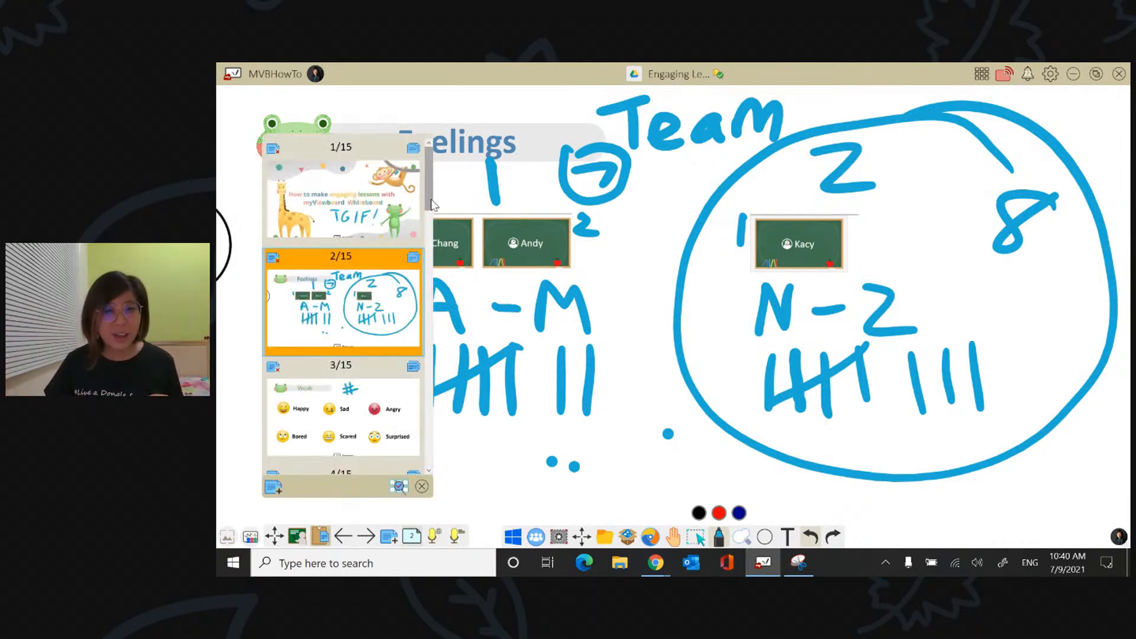
left_click_drag(435, 204, 433, 404)
left_click(343, 199)
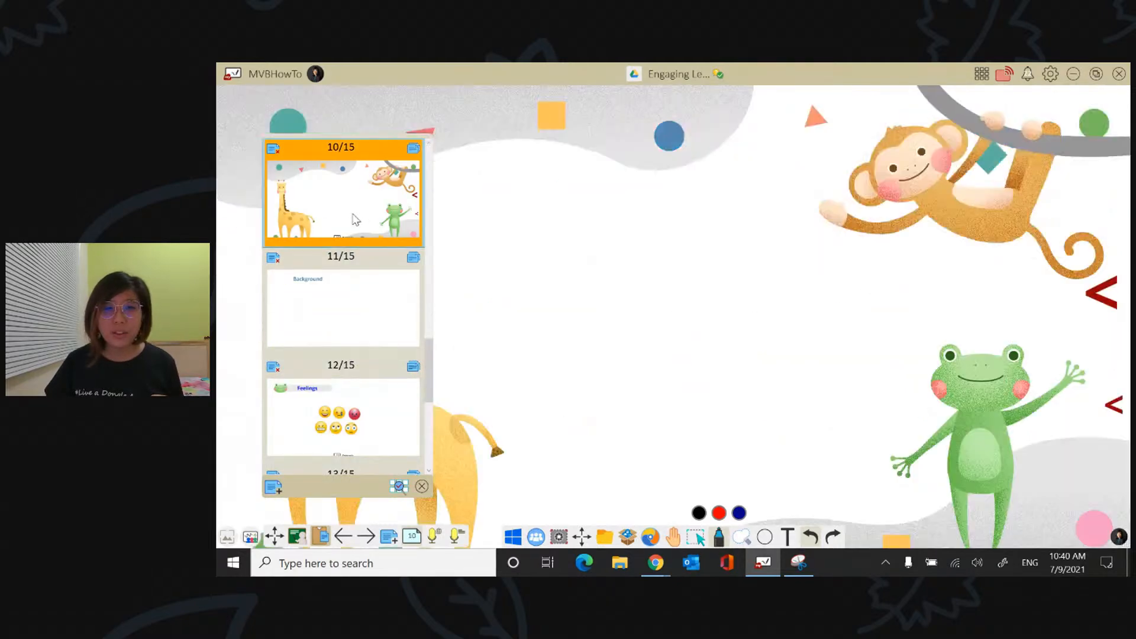
left_click(815, 270)
left_click_drag(1108, 297, 997, 297)
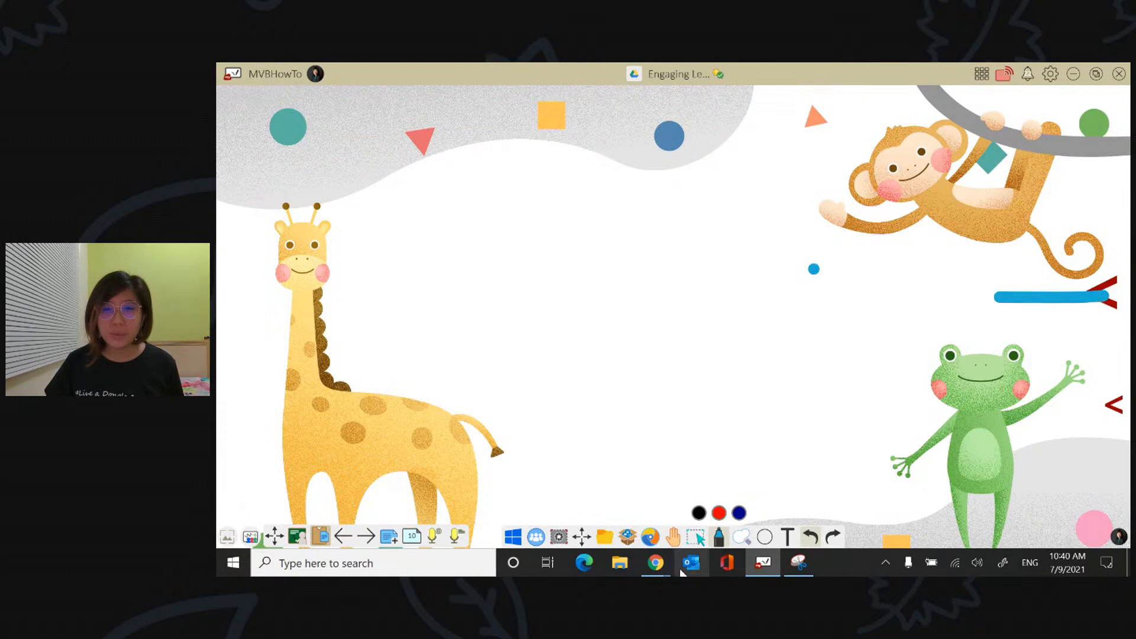
left_click(697, 540)
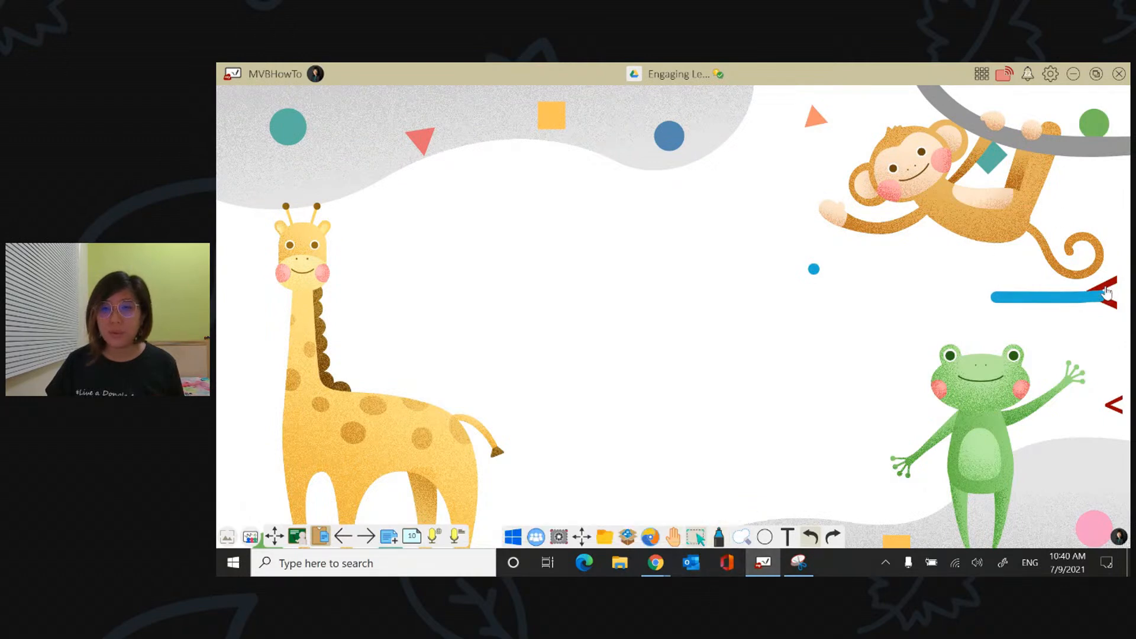
left_click_drag(1108, 295, 890, 263)
left_click_drag(1103, 293, 219, 228)
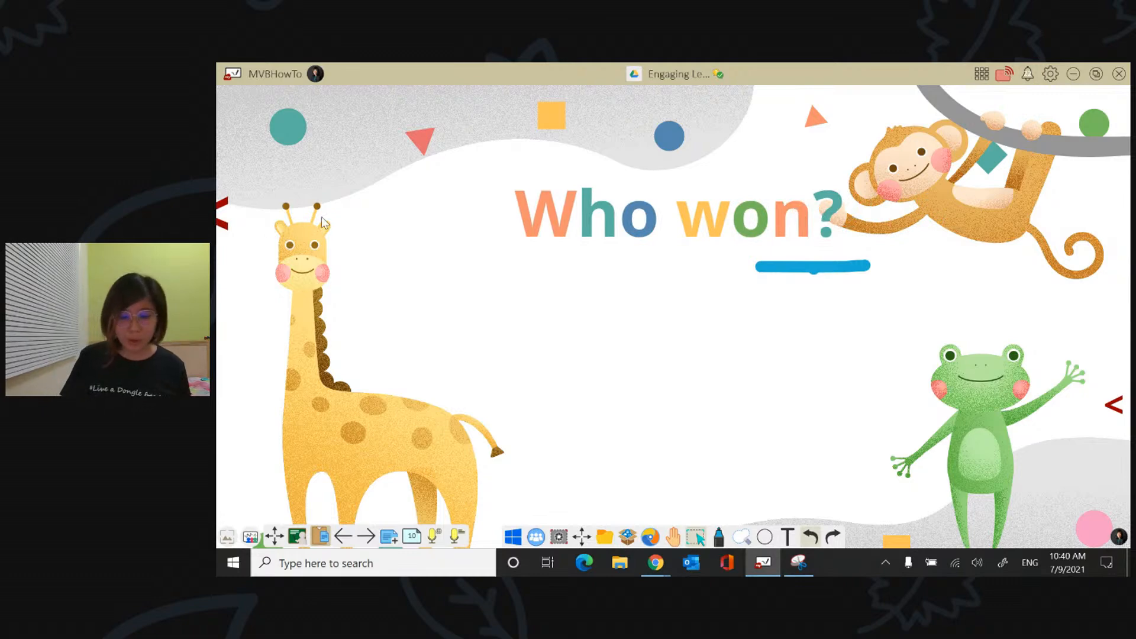
Handwrite "Team 2 Congrats!" in blue below the "Who won?" question
left_click(719, 537)
mouse_move(437, 280)
left_mouse_down()
mouse_move(522, 272)
mouse_move(482, 353)
left_mouse_up()
left_click_drag(500, 335, 537, 345)
mouse_move(586, 313)
left_mouse_down()
mouse_move(596, 342)
mouse_move(661, 341)
left_mouse_up()
left_click_drag(732, 288, 800, 344)
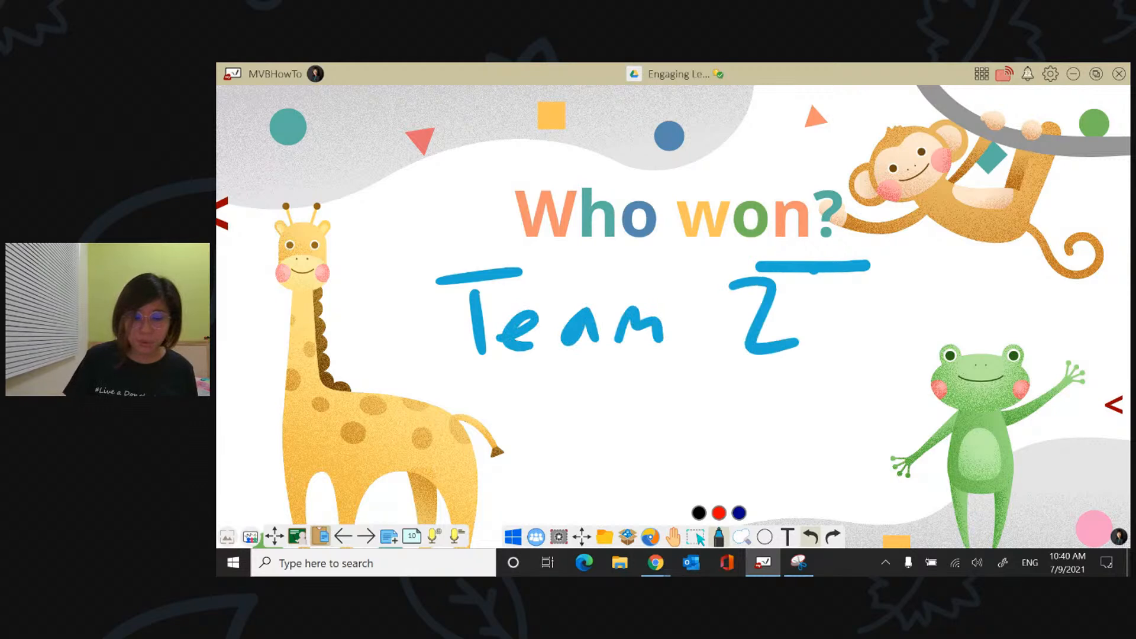
mouse_move(923, 273)
left_mouse_down()
mouse_move(927, 338)
mouse_move(994, 319)
mouse_move(1002, 357)
left_mouse_up()
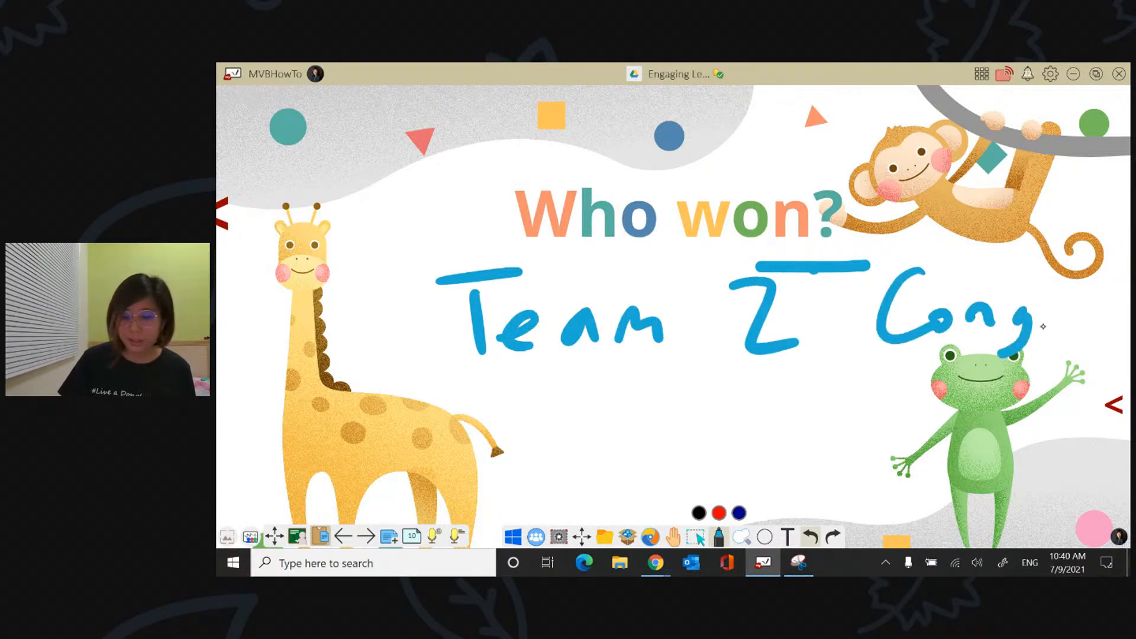
left_click_drag(1039, 323, 1078, 332)
mouse_move(1095, 290)
left_mouse_down()
mouse_move(1096, 335)
mouse_move(1128, 316)
mouse_move(1122, 344)
left_mouse_up()
Move the lower red < across to the giraffe's side of the page, bringing in the "Which part was your favorite?" text
mouse_move(1095, 392)
left_mouse_down()
mouse_move(1104, 388)
mouse_move(652, 380)
left_mouse_up()
left_click(816, 538)
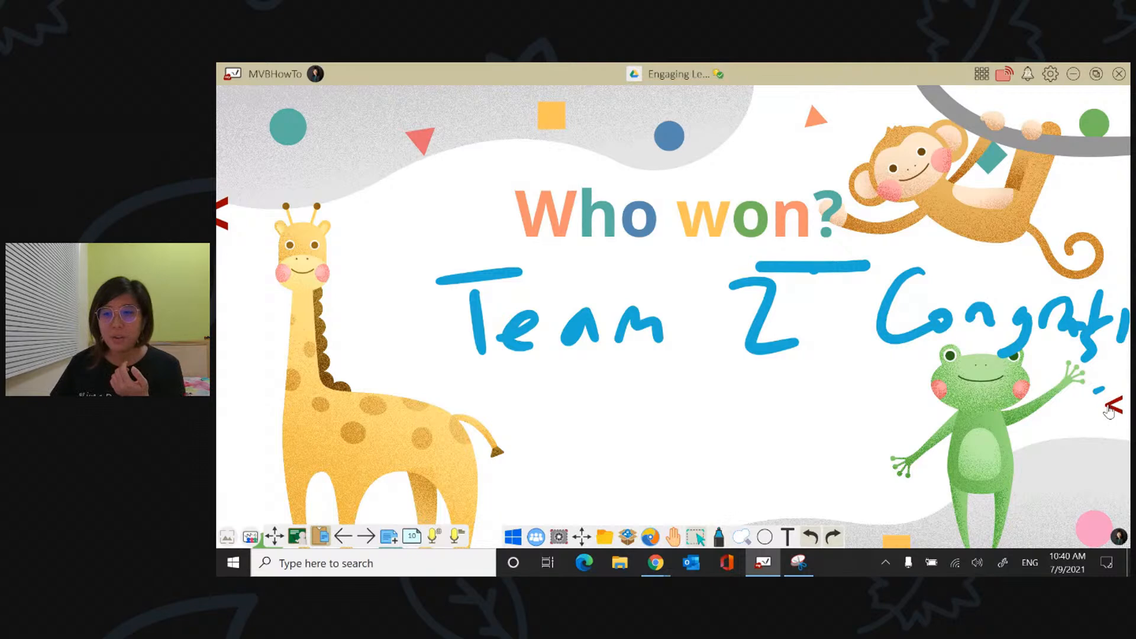
left_click_drag(1109, 405, 222, 379)
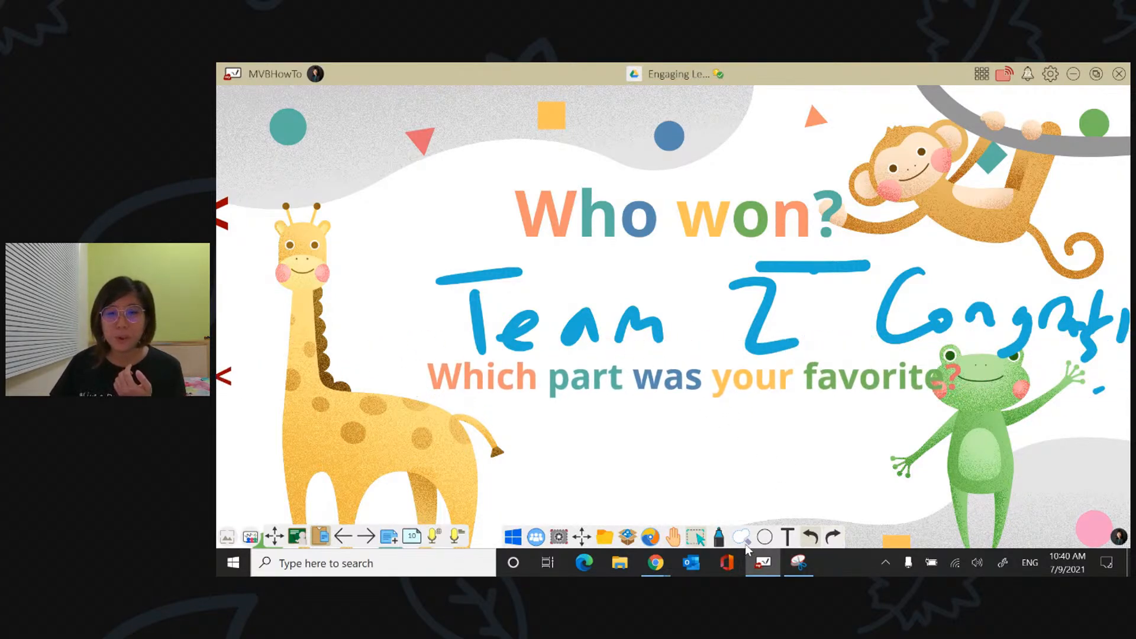
left_click(718, 536)
left_click(723, 513)
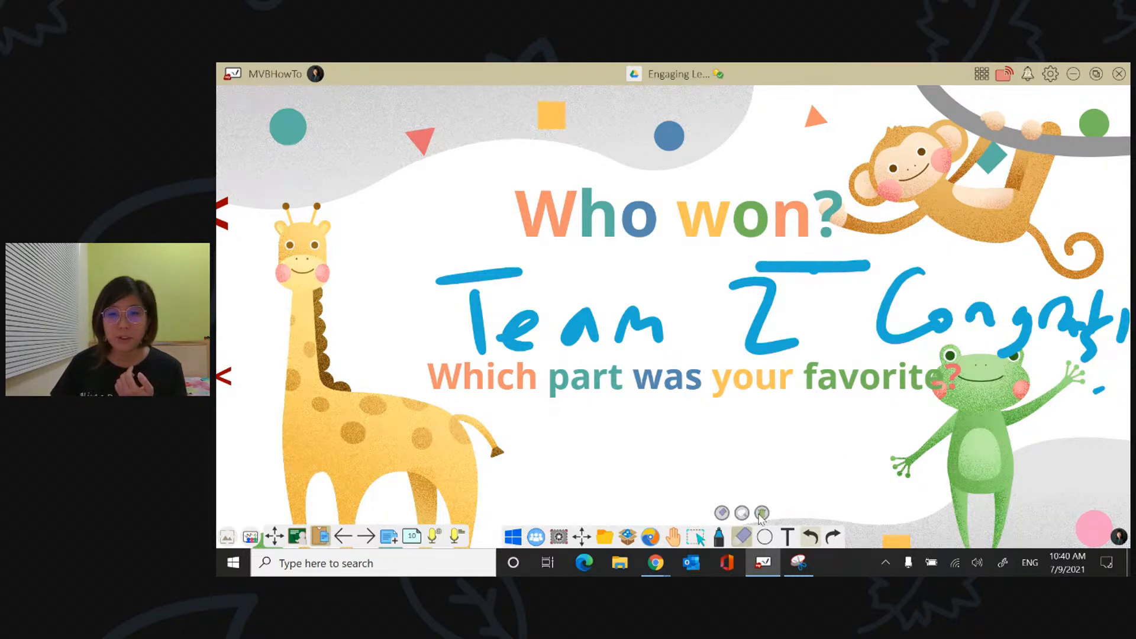
left_click(743, 514)
left_click(813, 538)
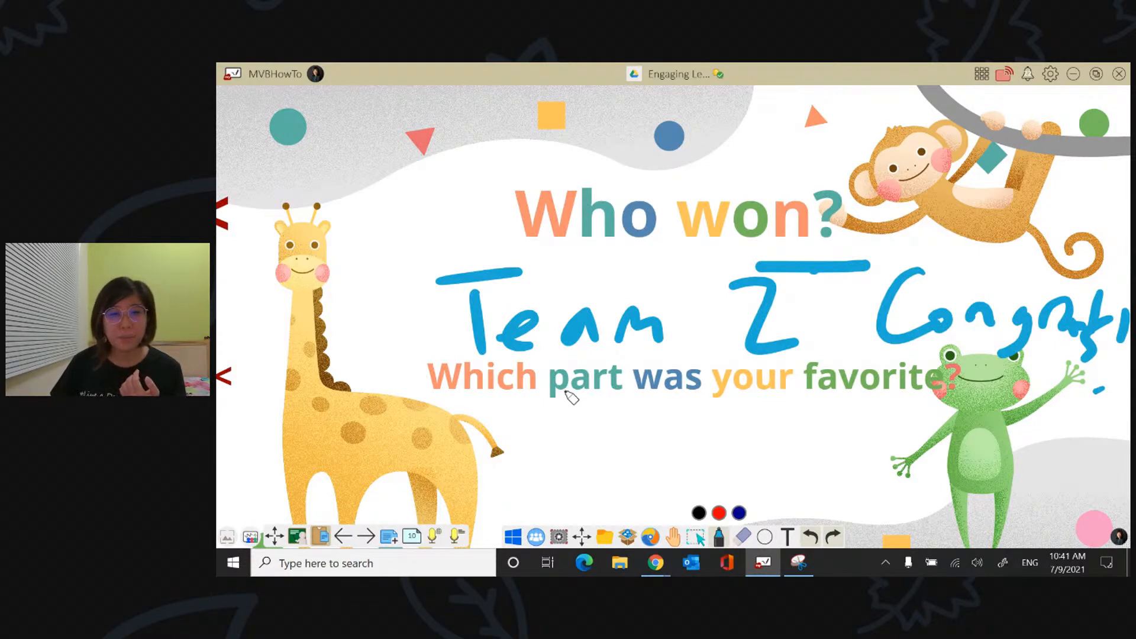
Shift the "Which part was your favorite?" text toward the giraffe so it clears the frog's face
left_click(698, 536)
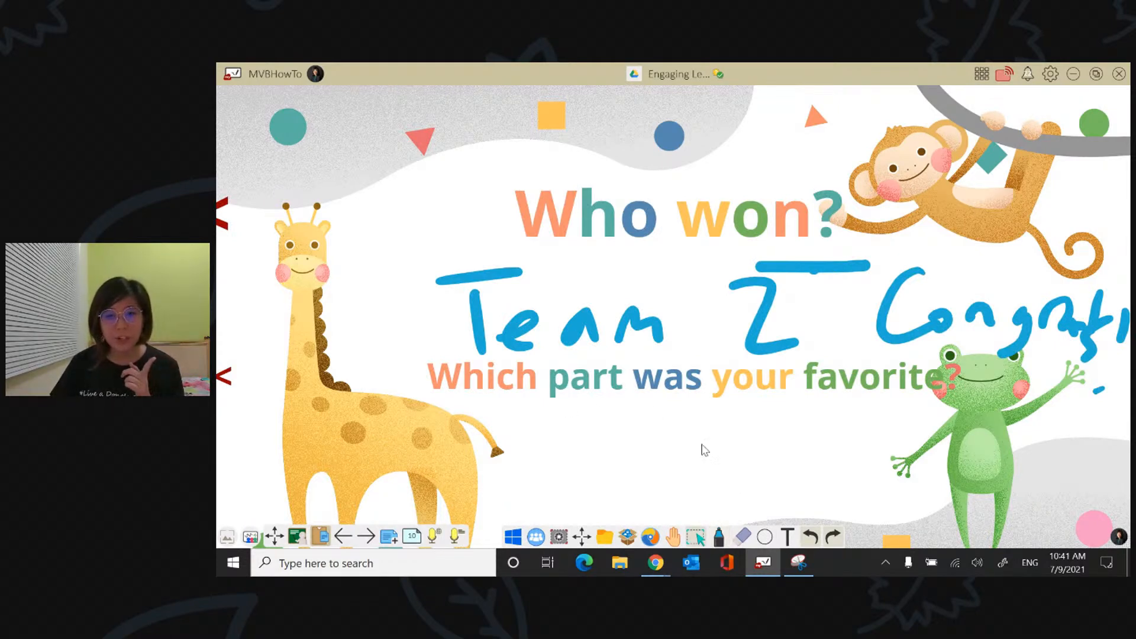
left_click(747, 381)
left_click_drag(710, 385, 681, 381)
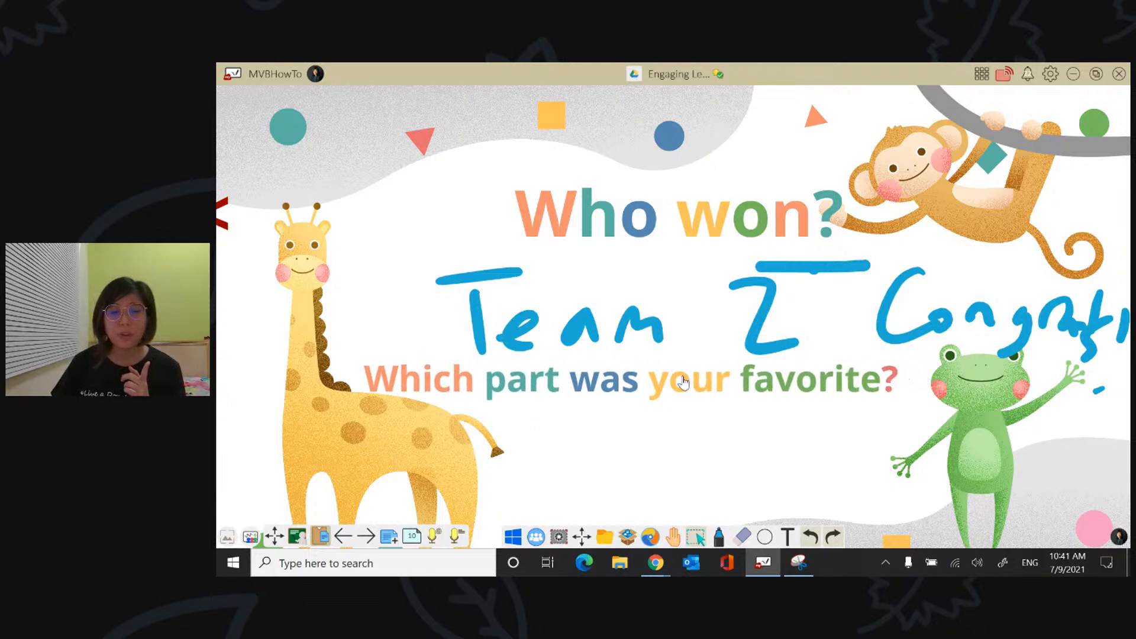